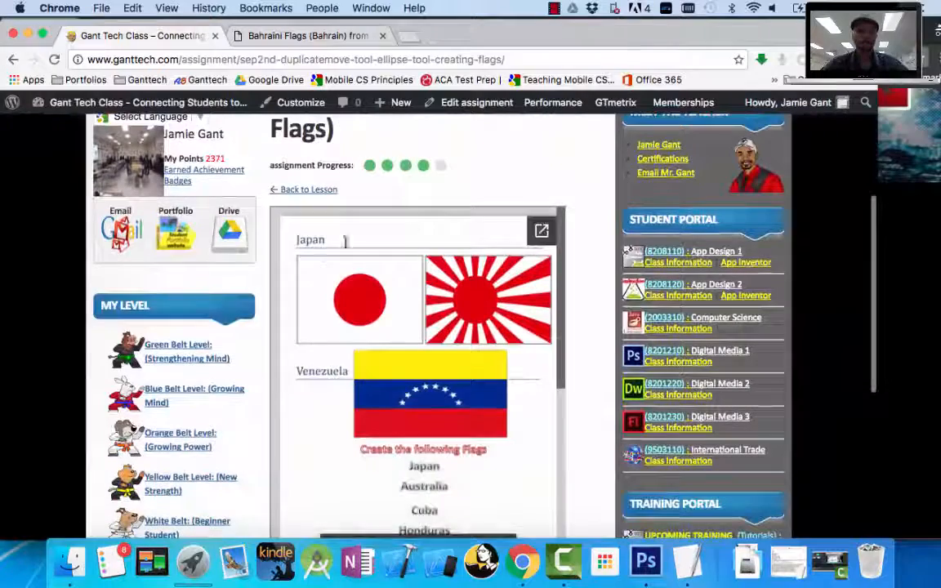
Review the example flags and the list of countries in the assignment document, and open the document in its own browser tab
scroll(380, 441, down, 2)
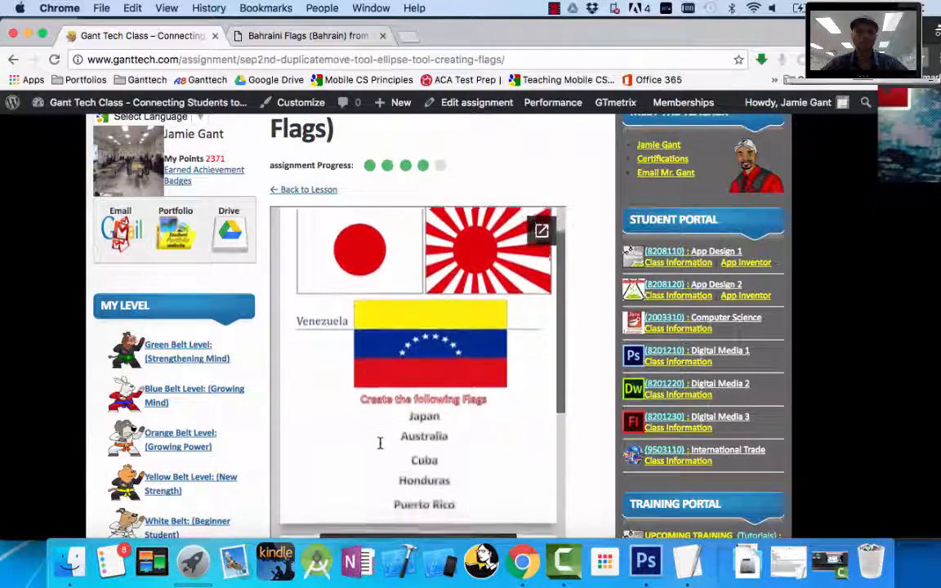
scroll(383, 441, down, 10)
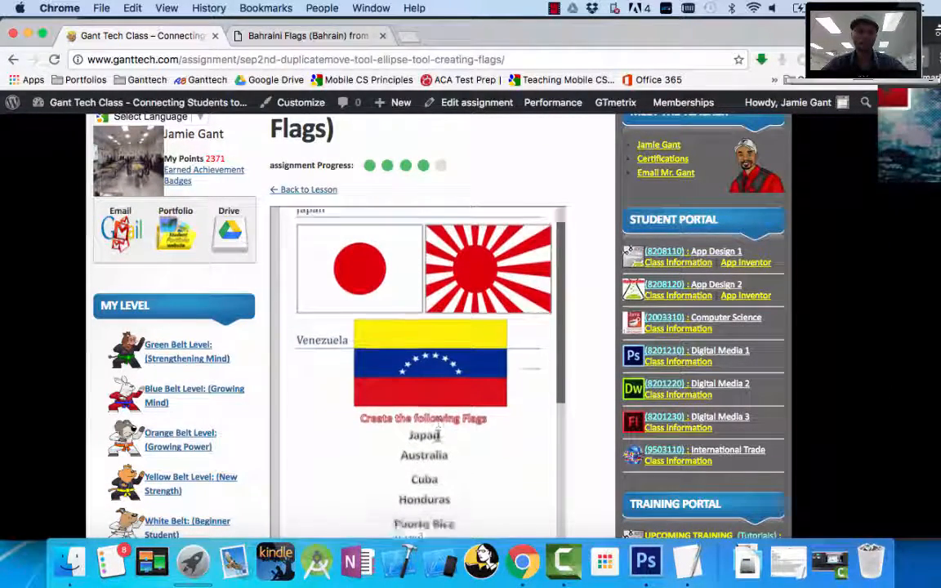
scroll(438, 433, up, 10)
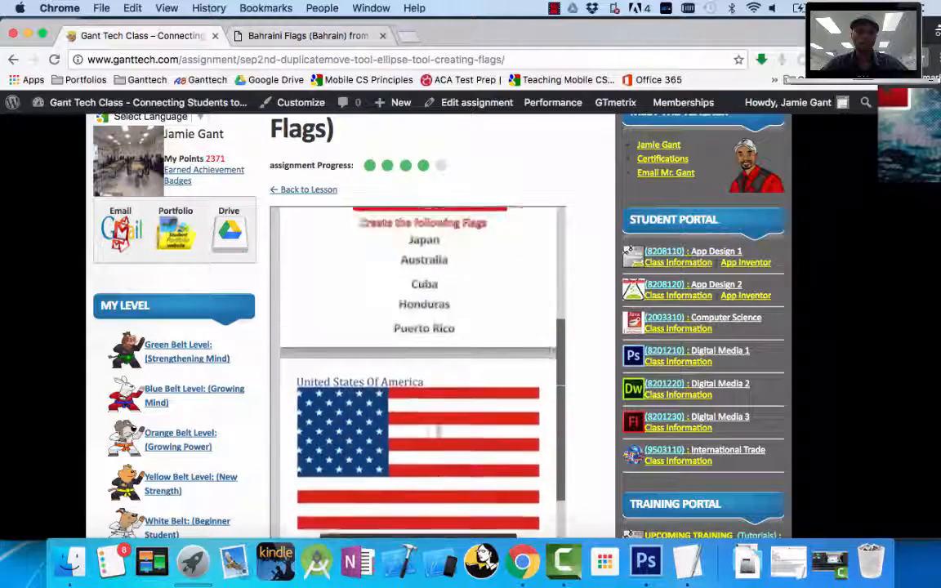
scroll(363, 243, up, 3)
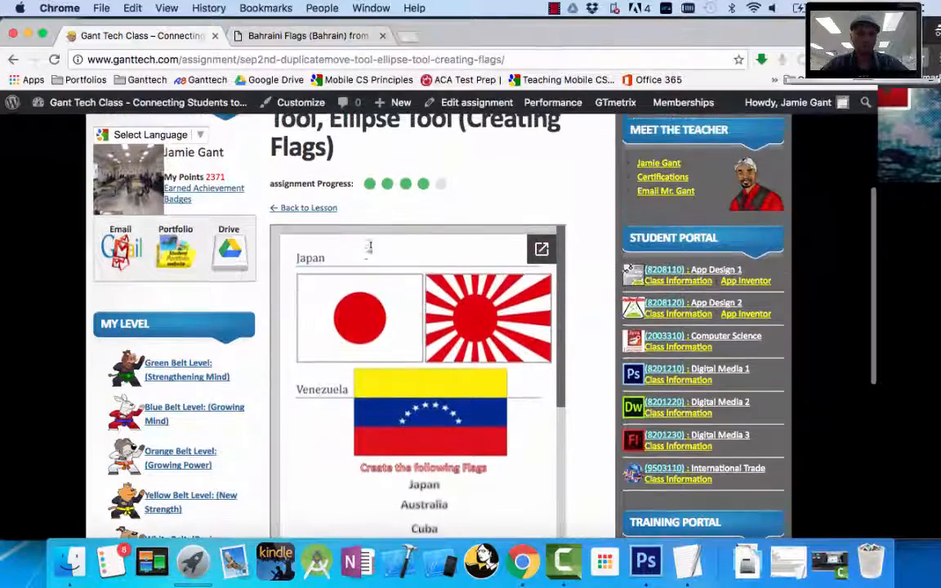
scroll(359, 254, down, 3)
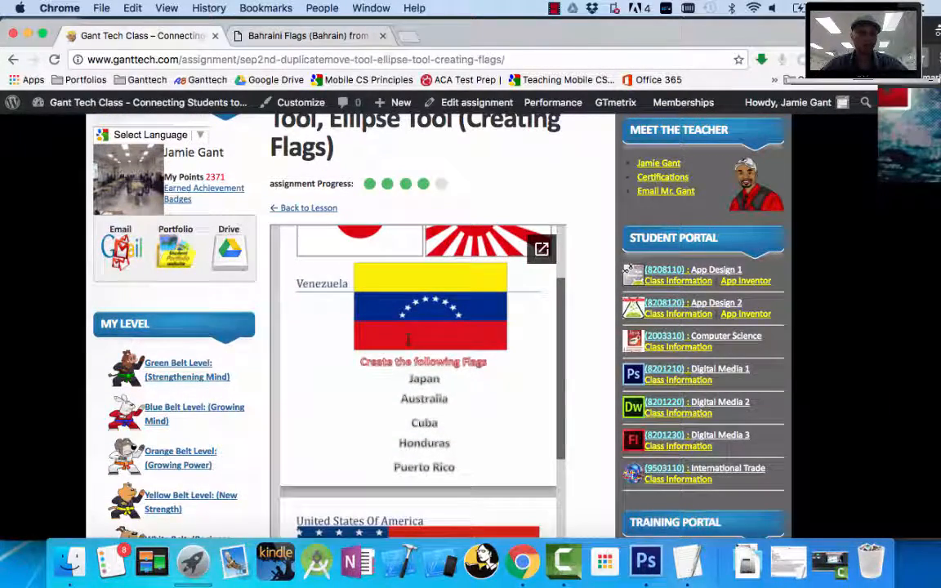
scroll(423, 343, down, 2)
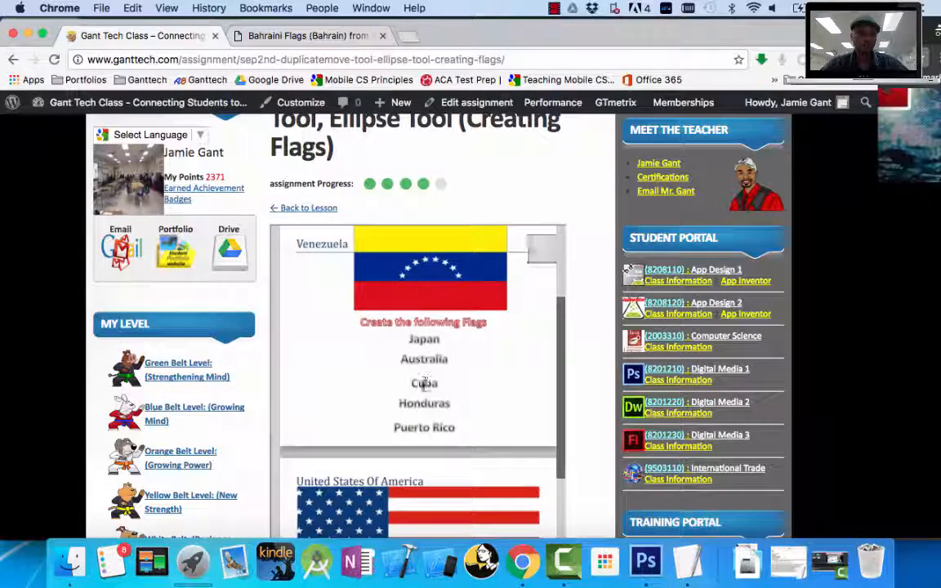
scroll(424, 433, down, 3)
scroll(424, 434, down, 2)
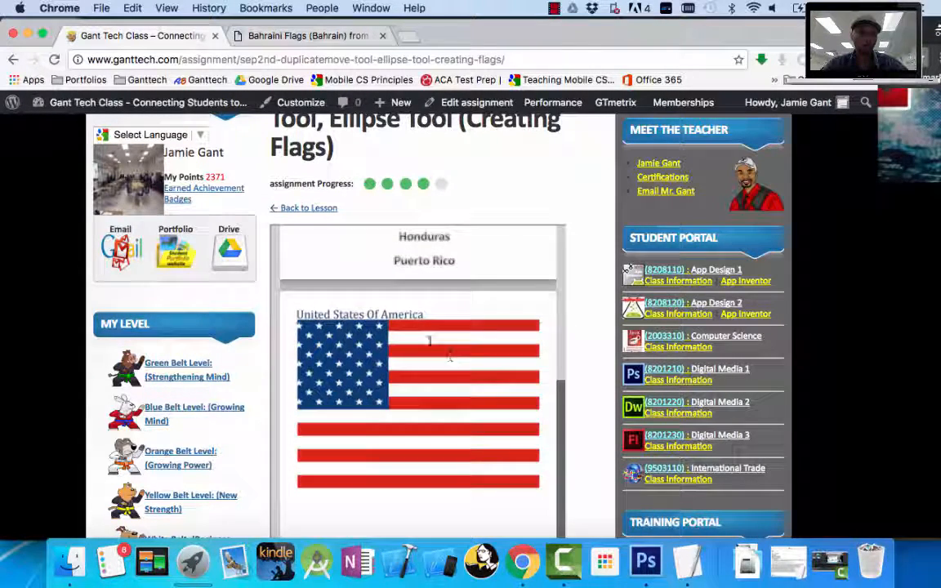
scroll(447, 422, up, 8)
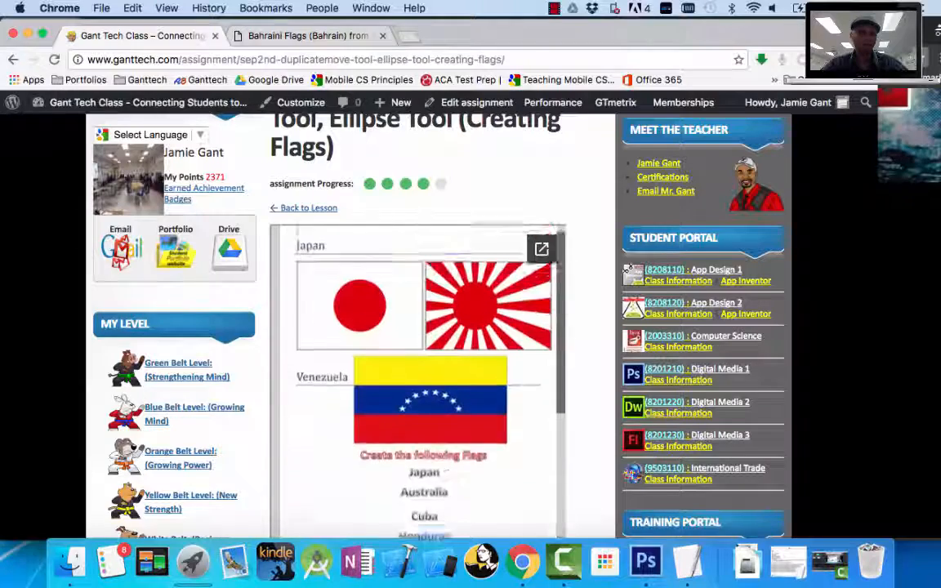
click(540, 273)
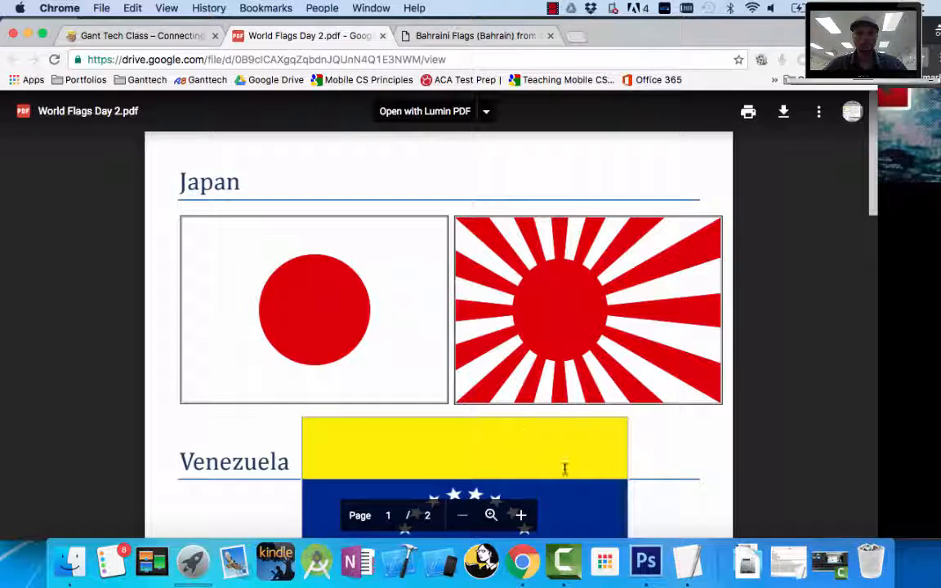
Switch to Photoshop and add a new layer named "Japan" above the Bahamas layer in Flags.psd
click(646, 562)
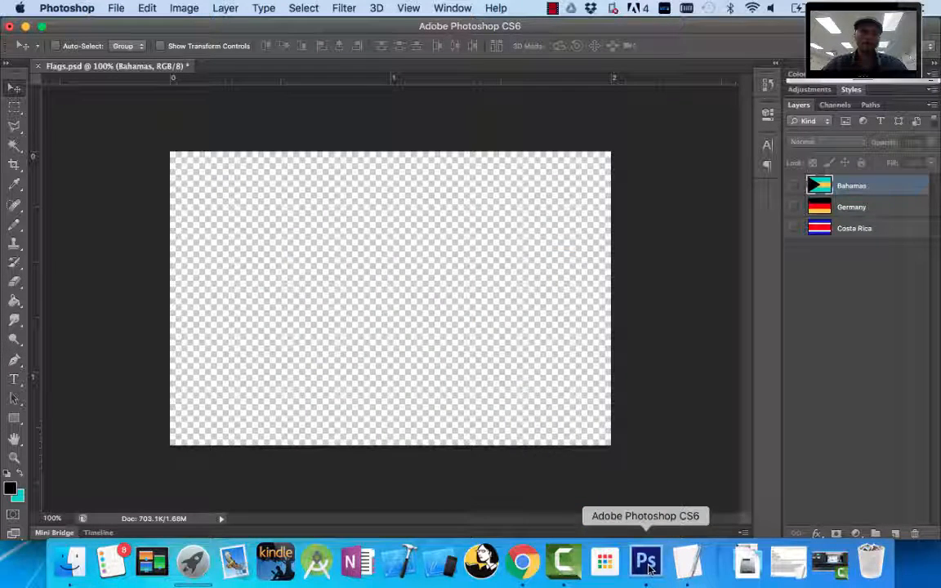
click(895, 533)
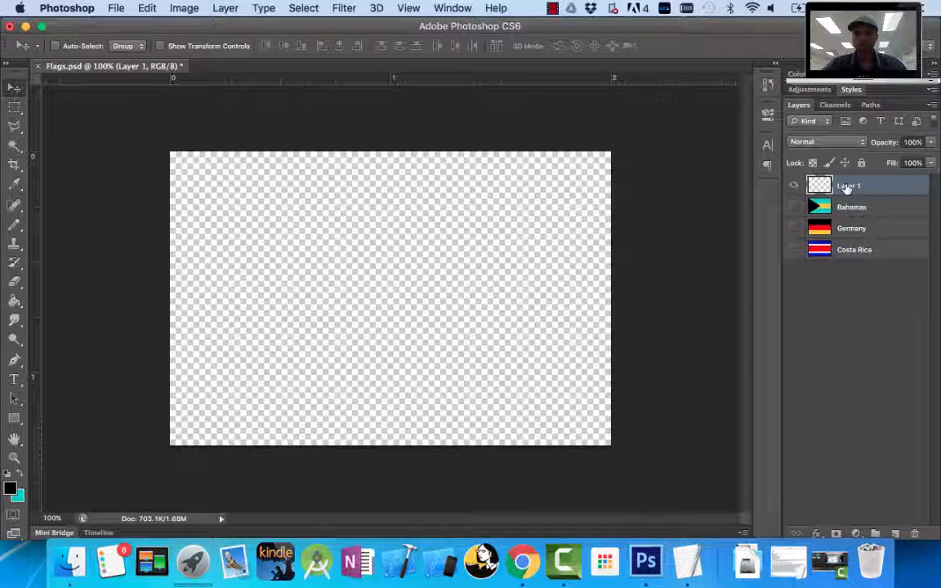
click(850, 184)
text(Japan)
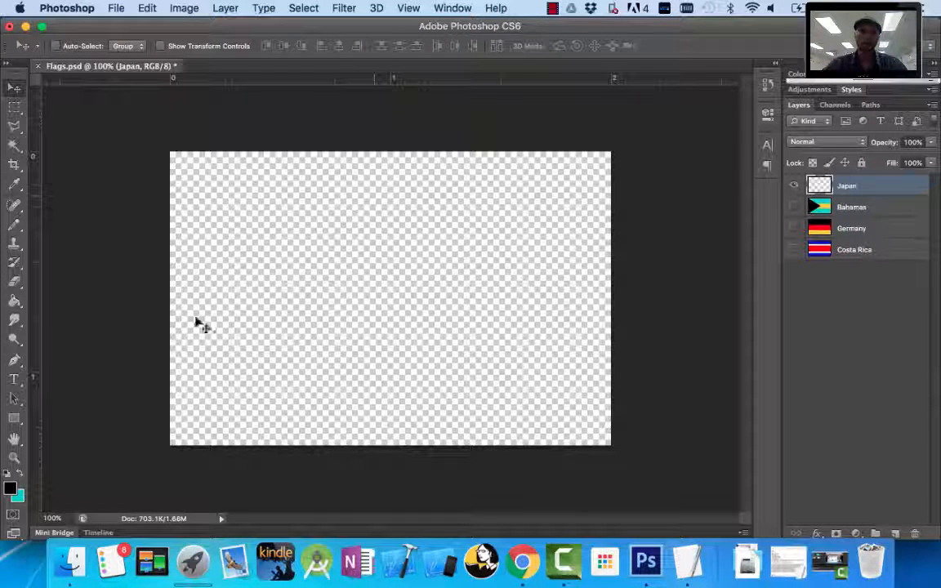
Restrict the color picker to web colors, choose white (ffffff) as the foreground color, and fill the Japan layer with it
click(12, 488)
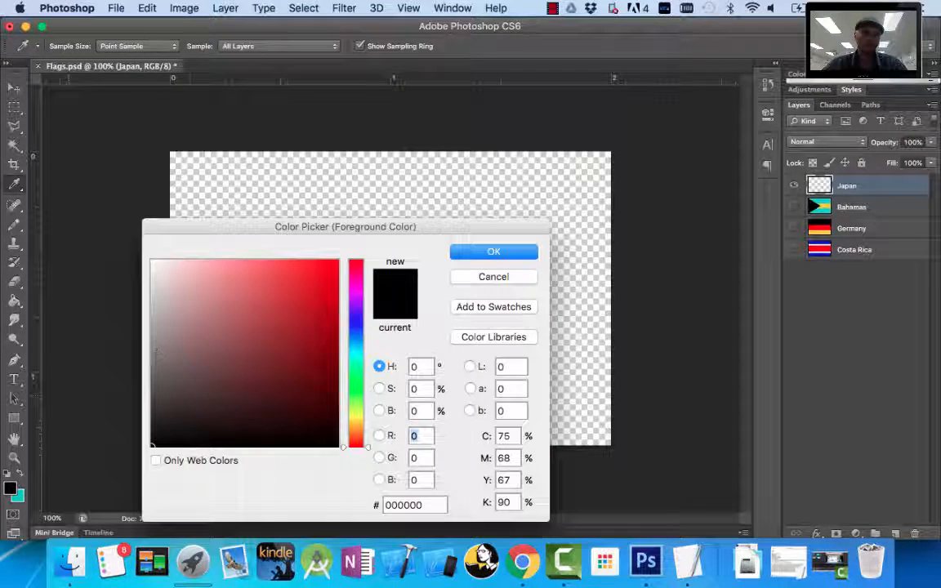
click(156, 461)
click(157, 264)
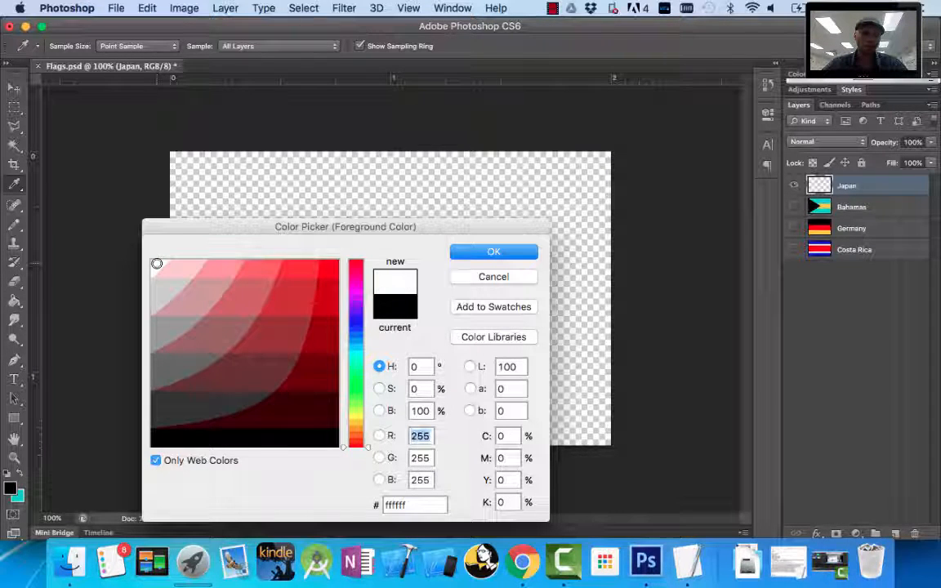
click(493, 253)
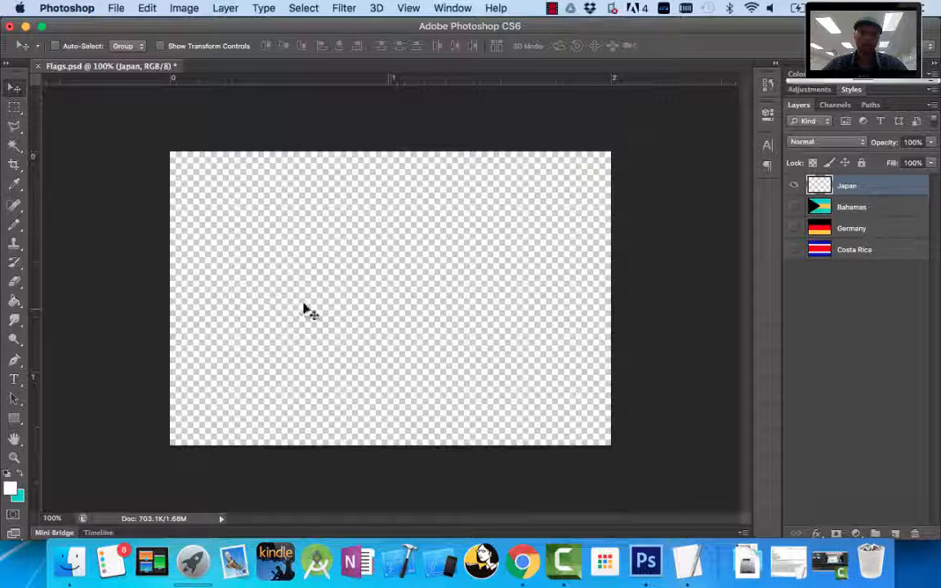
click(19, 302)
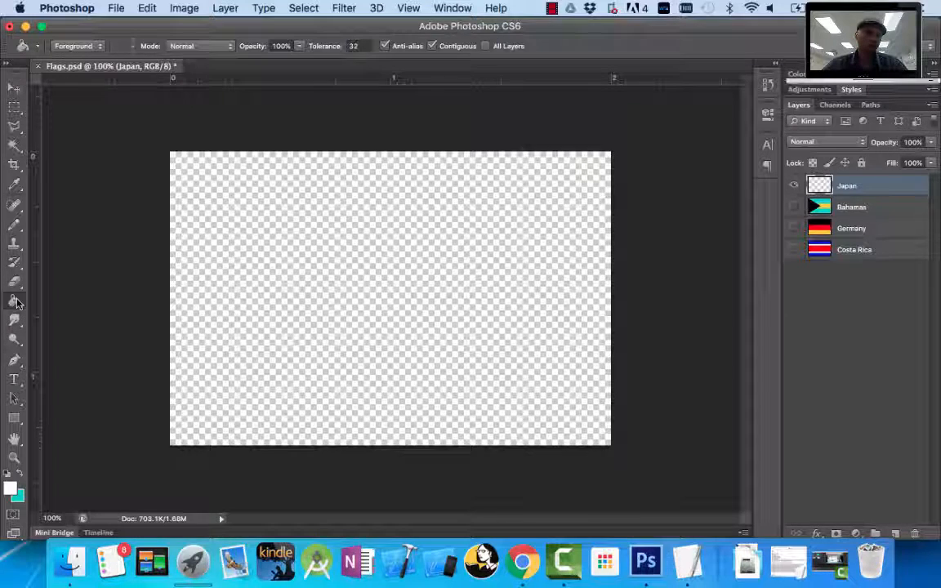
click(334, 262)
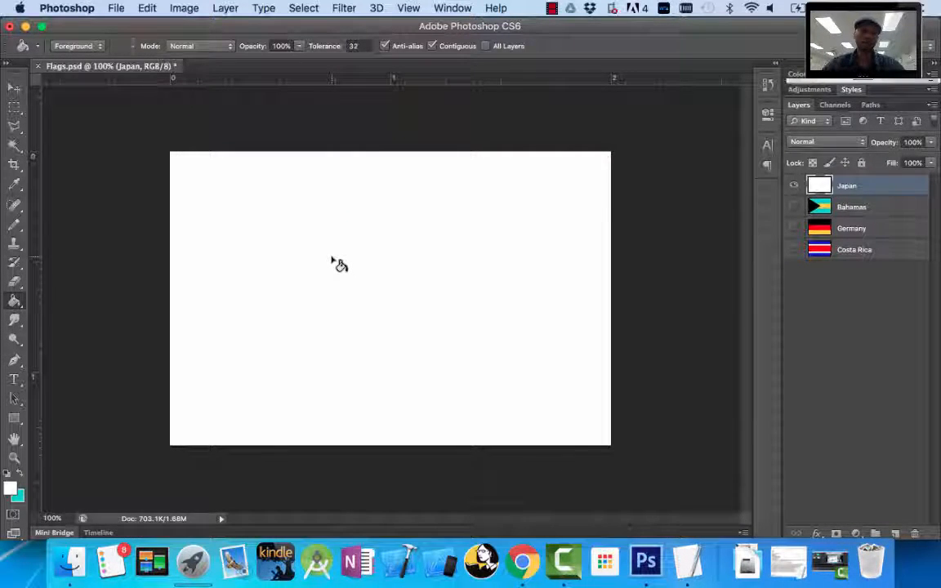
Set the foreground color to red (ff0000) and activate the Elliptical Marquee Tool
click(12, 488)
click(327, 272)
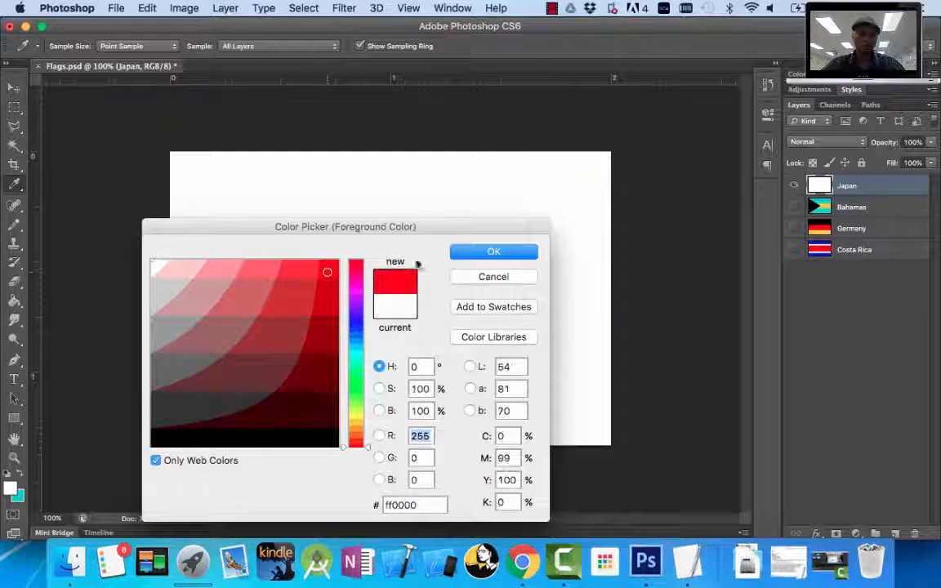
click(489, 253)
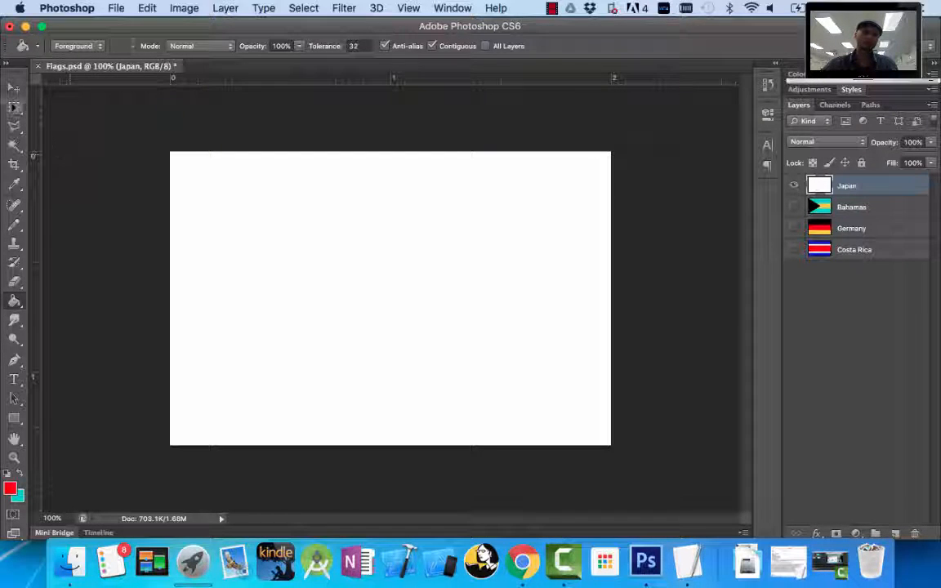
click(15, 107)
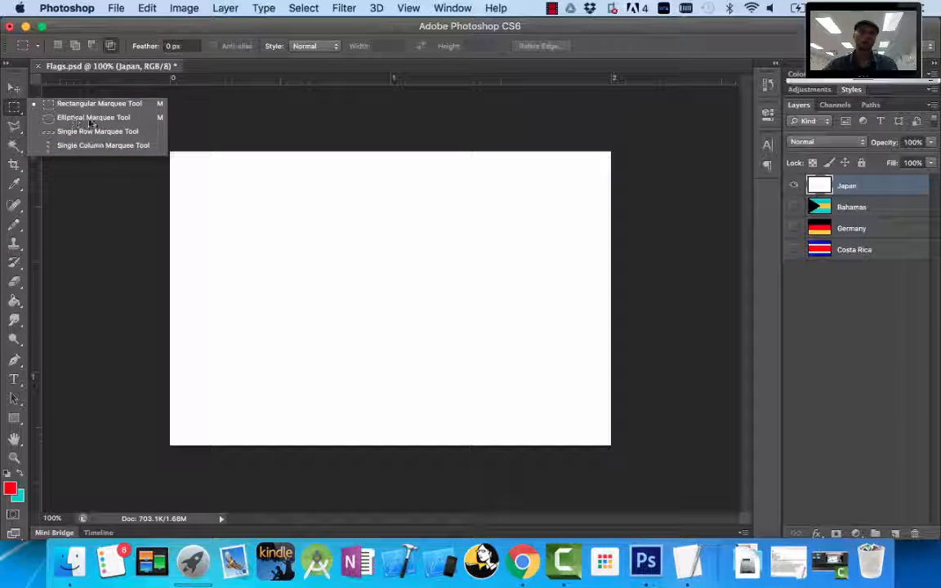
click(90, 116)
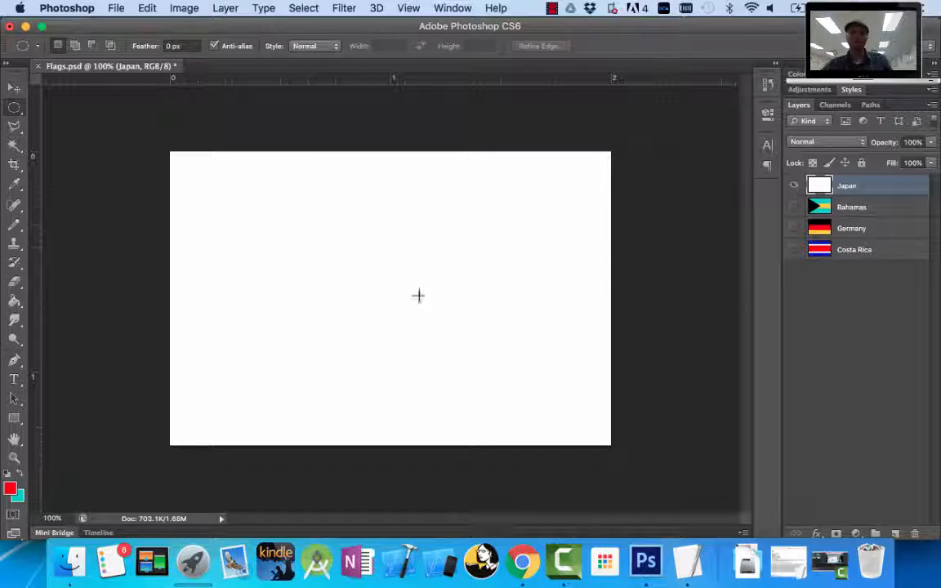
drag(293, 222, 575, 393)
key(shift)
key(space)
key(super+d)
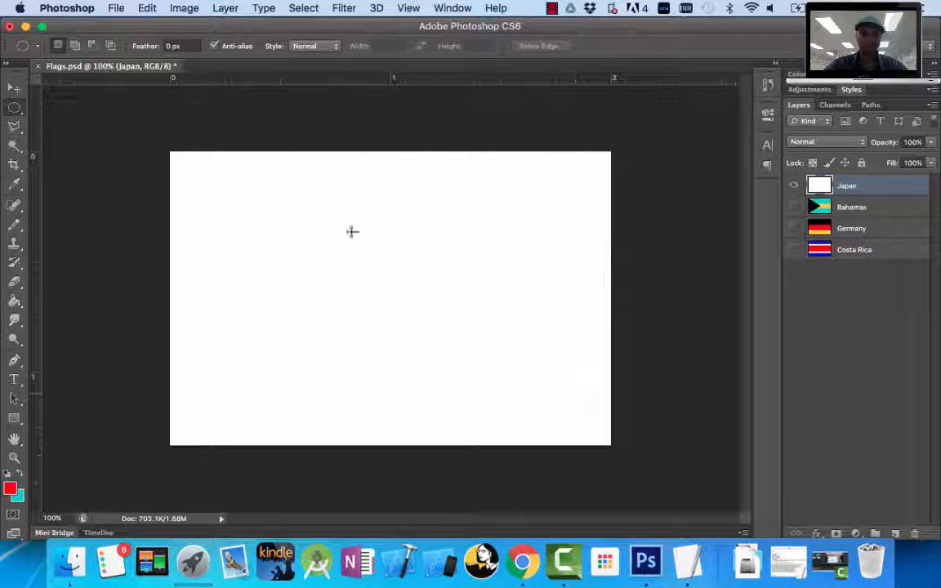
Select a centered circle about two thirds of the flag's height, fill it with red using the Paint Bucket, and deselect it
mouse_move(351, 232)
mouse_down()
mouse_move(445, 298)
mouse_move(504, 384)
mouse_move(293, 405)
mouse_move(399, 384)
mouse_move(438, 393)
mouse_move(338, 433)
mouse_move(350, 418)
mouse_move(322, 453)
mouse_move(495, 390)
mouse_move(487, 405)
mouse_move(479, 386)
mouse_move(603, 464)
mouse_move(397, 231)
mouse_move(538, 355)
mouse_move(629, 457)
mouse_move(588, 376)
mouse_move(525, 294)
mouse_move(621, 403)
mouse_move(590, 386)
mouse_move(610, 371)
mouse_move(618, 397)
mouse_move(598, 389)
mouse_move(606, 392)
mouse_up()
key(space)
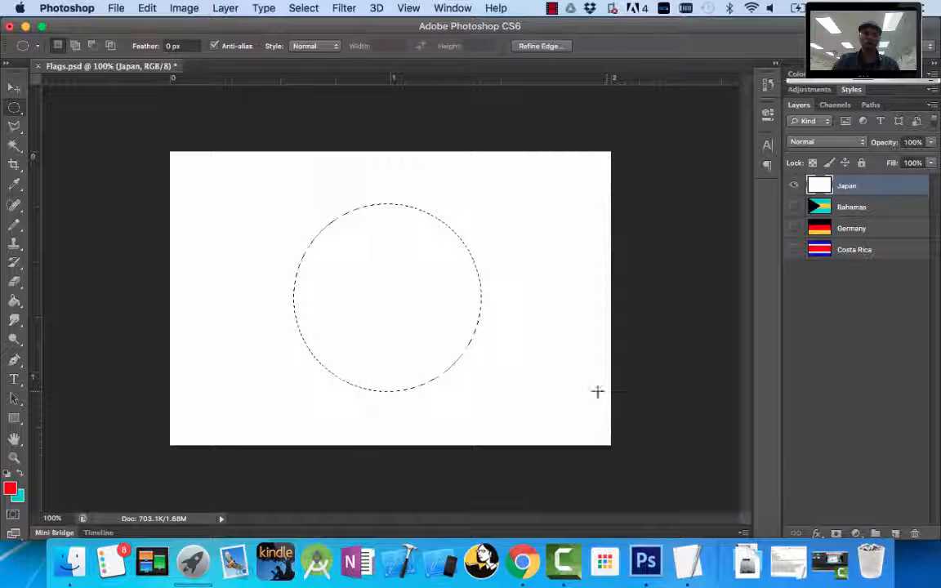
click(14, 301)
click(350, 299)
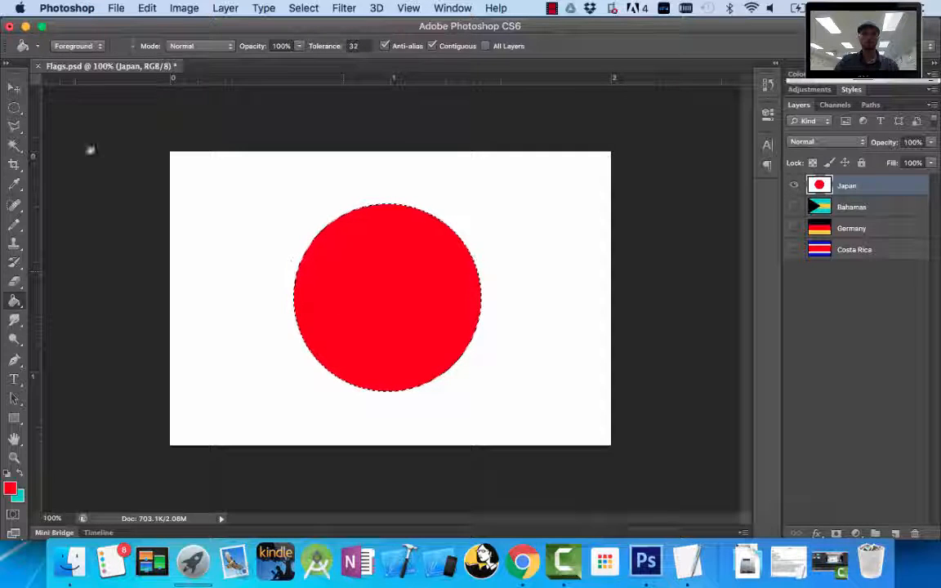
click(14, 107)
click(253, 238)
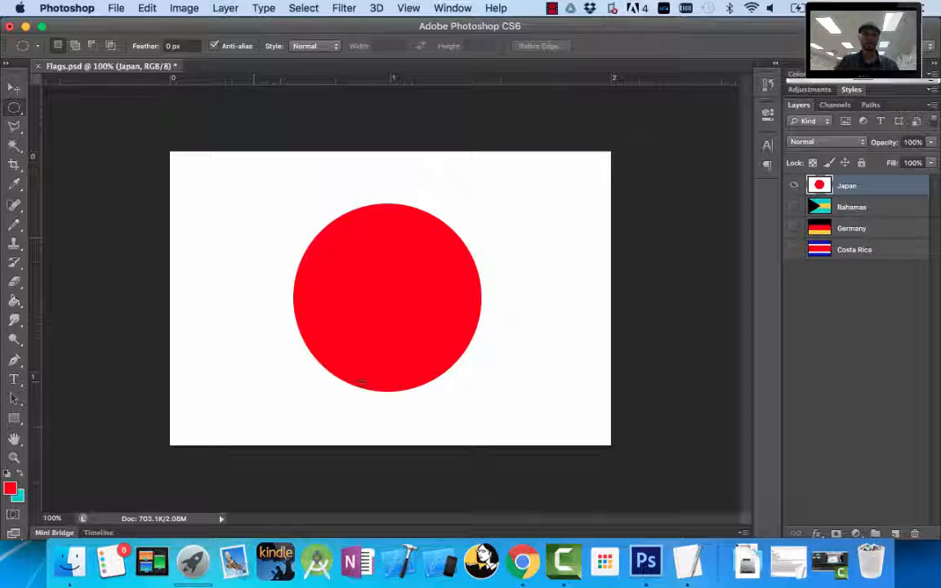
Check the second Japanese flag, with the sun rays, in the reference PDF in Chrome and return to Photoshop
click(523, 562)
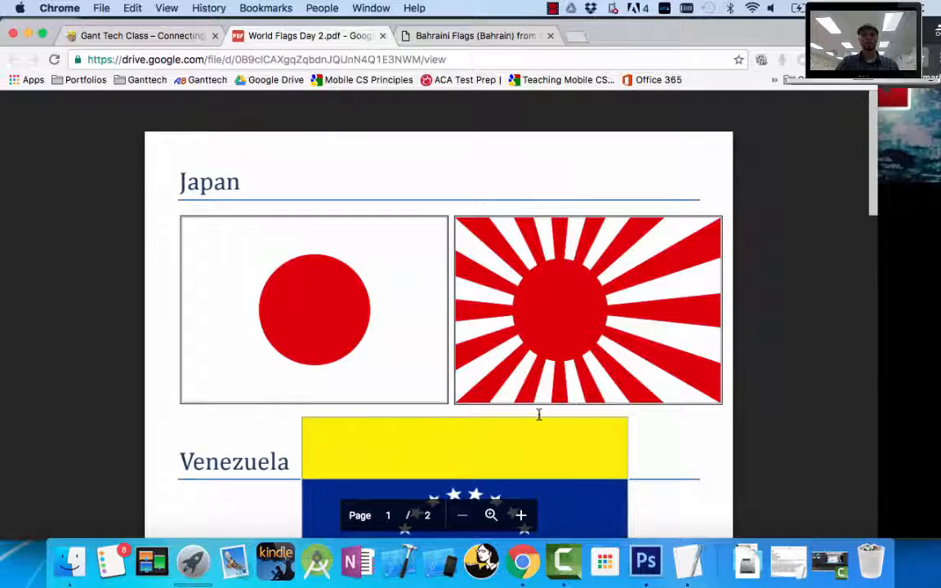
scroll(537, 414, down, 2)
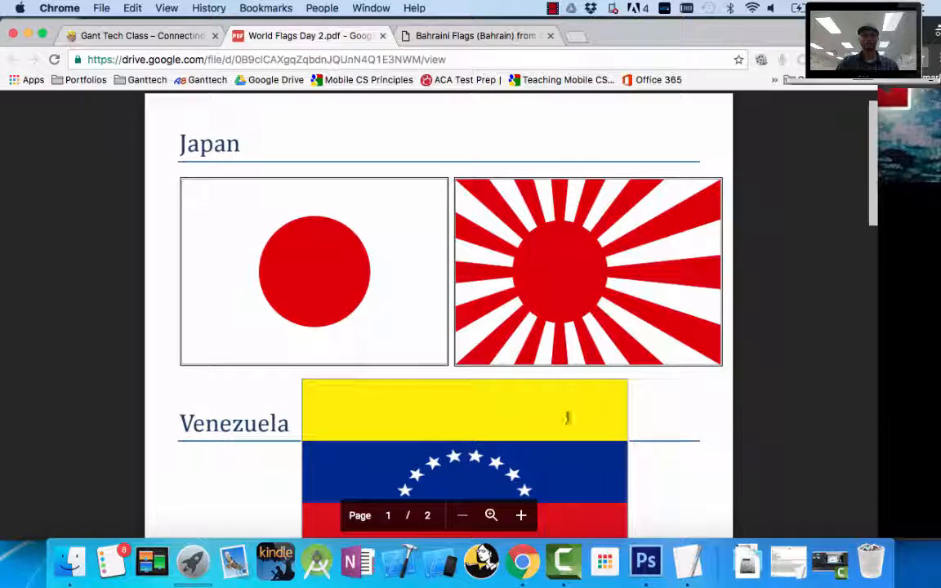
click(645, 562)
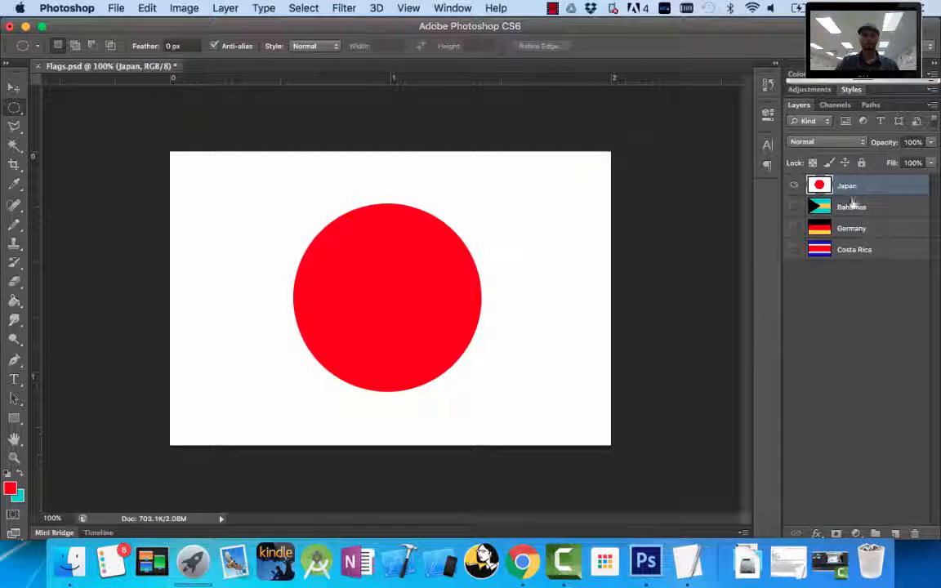
Hide the Japan layer and add a new layer named "Japan 2" above it
click(794, 185)
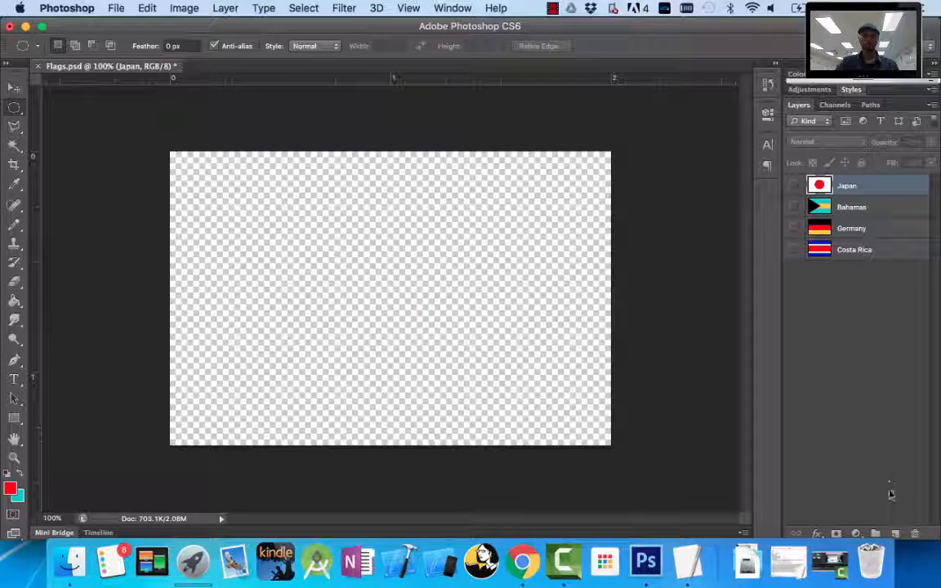
click(895, 534)
double_click(849, 185)
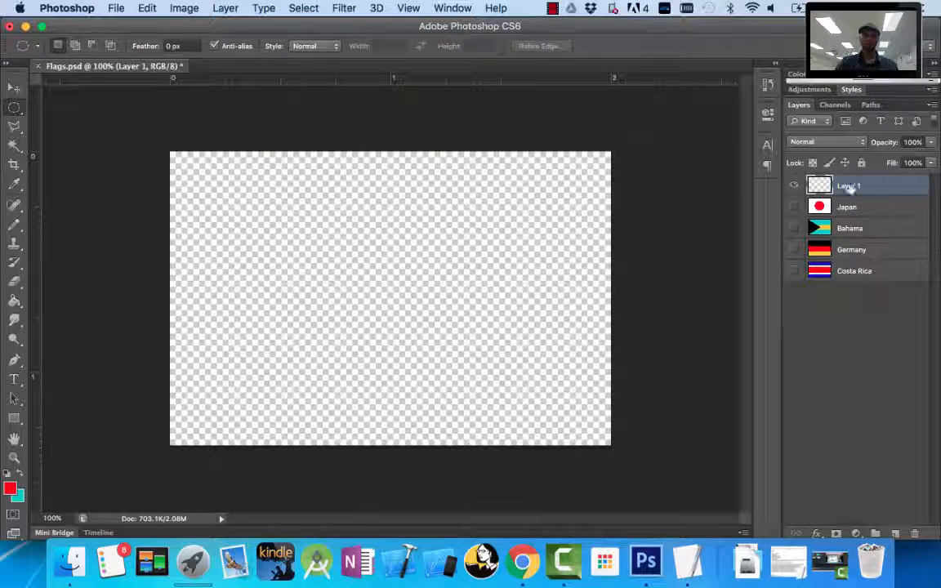
text(Japan)
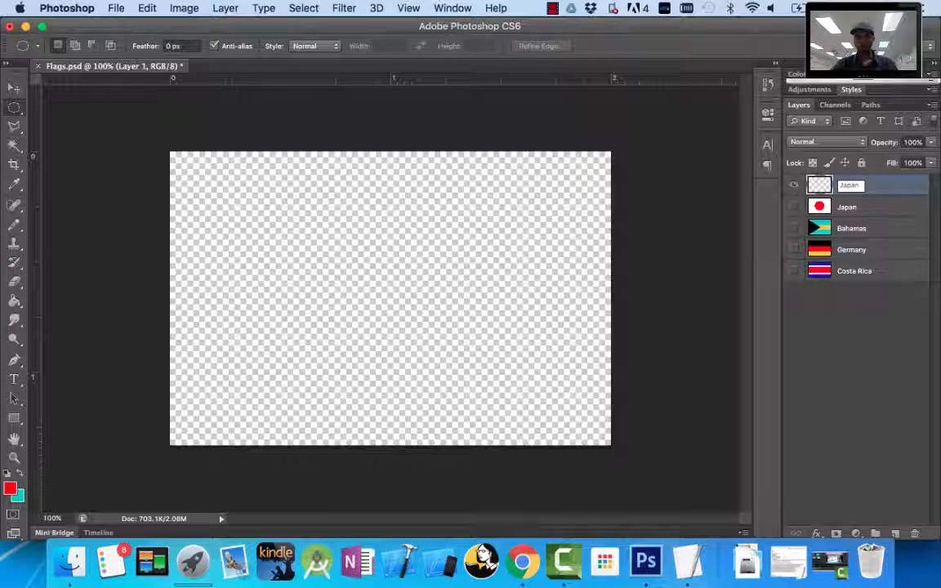
text( 2)
key(Return)
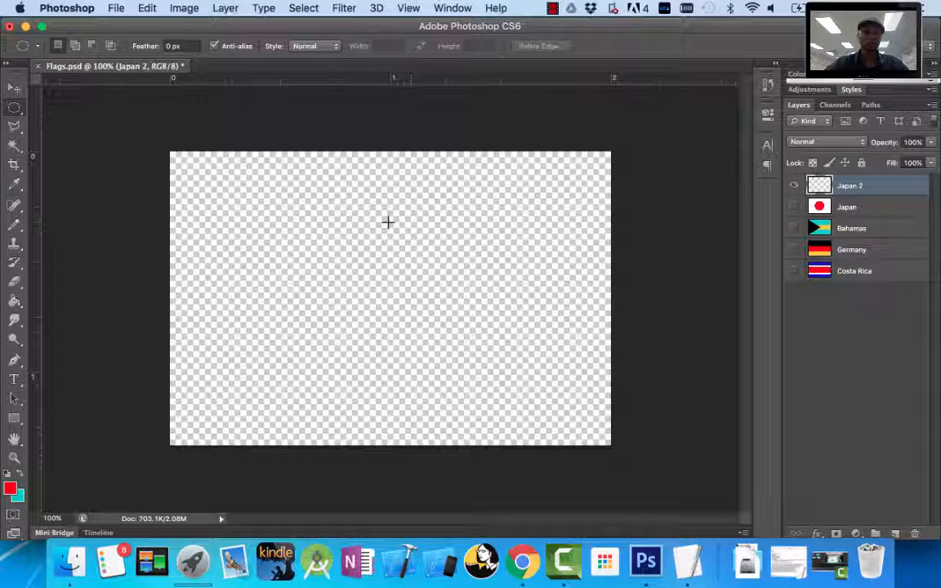
Set the foreground color to white and fill the Japan 2 layer with it using the Paint Bucket
key(x)
click(10, 488)
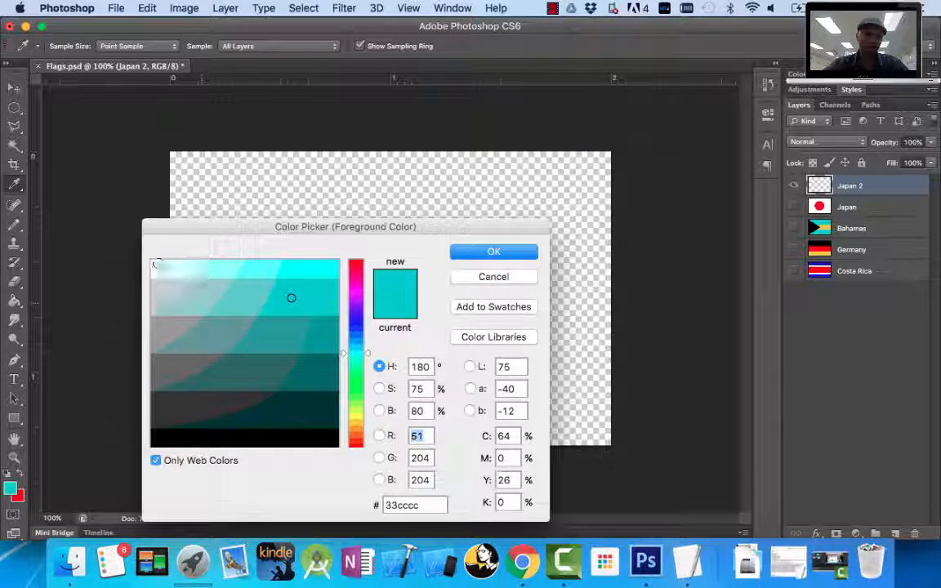
click(155, 263)
click(489, 253)
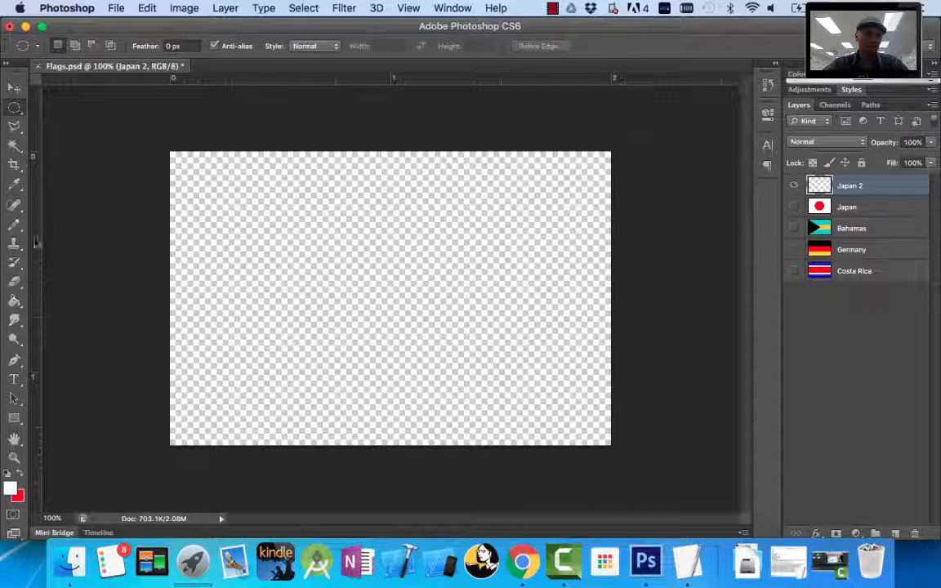
click(15, 301)
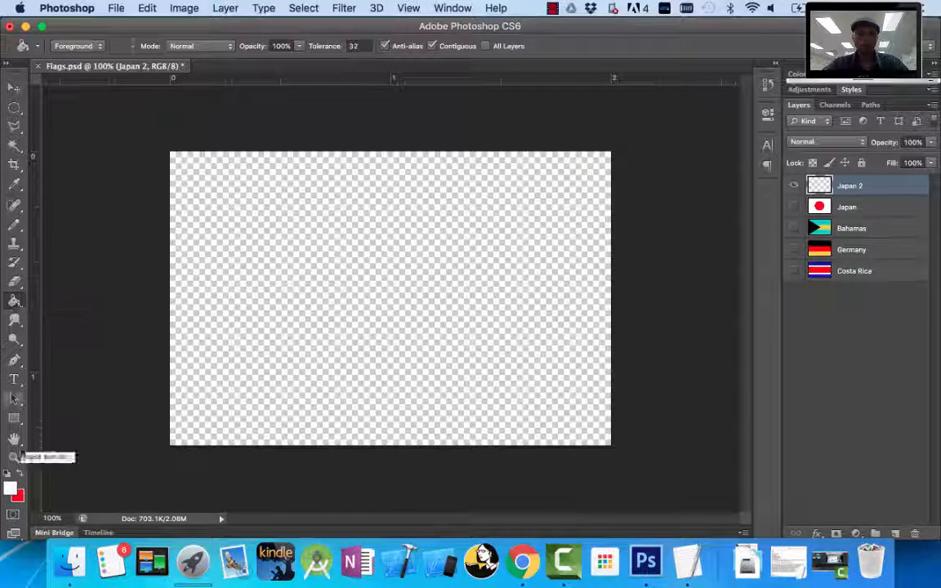
click(308, 287)
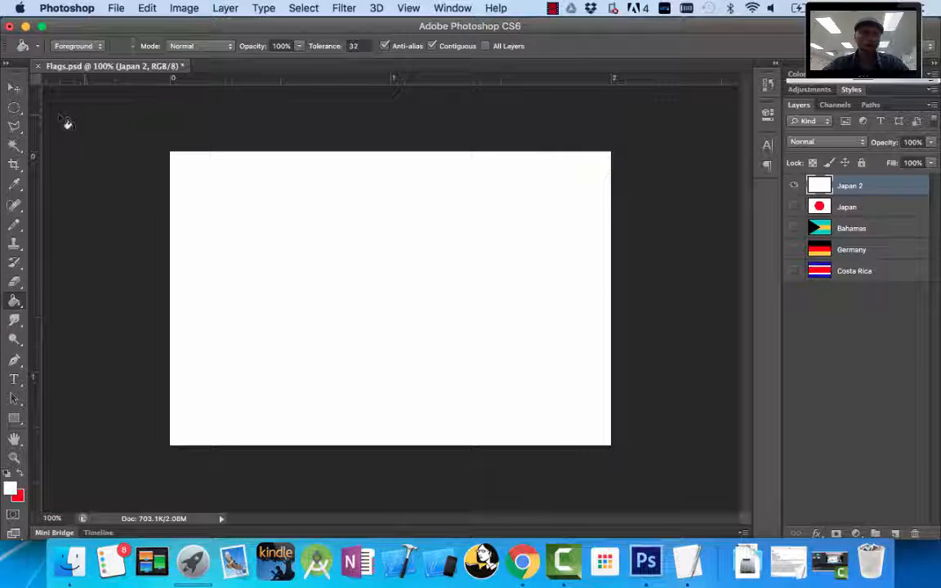
Following the reference flag in Chrome, select a near-circular sun left of center, about half the flag's height, fill it with red, and deselect
click(15, 108)
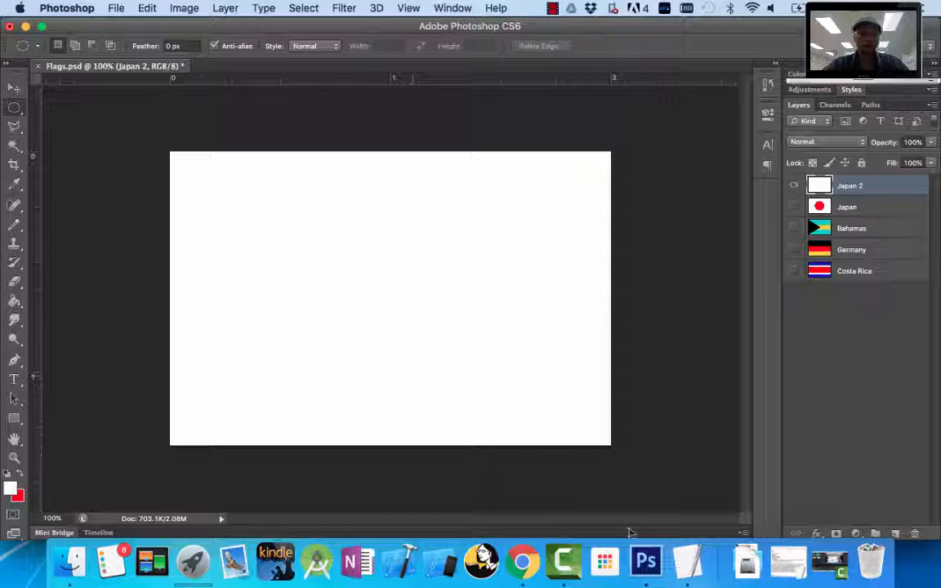
click(523, 562)
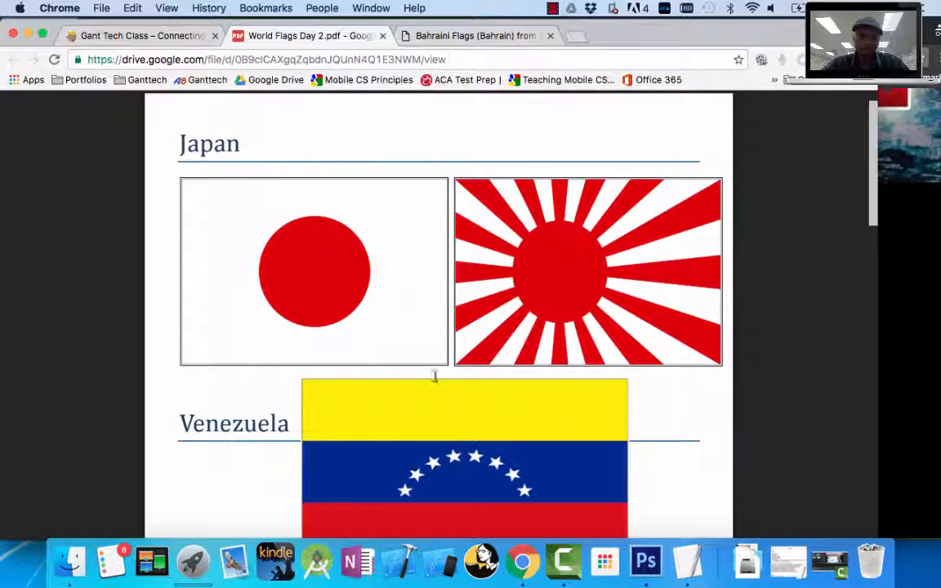
click(645, 561)
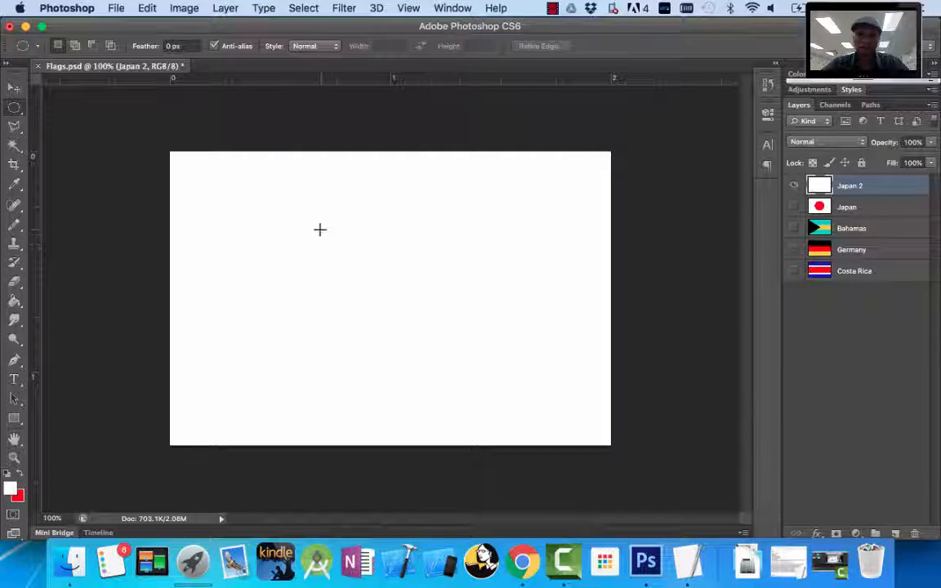
drag(305, 242, 396, 367)
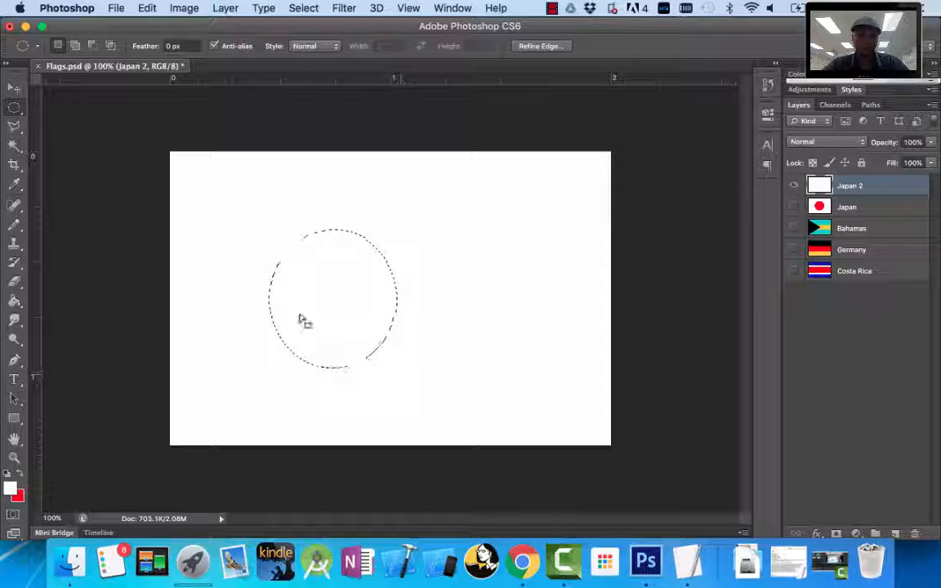
click(19, 477)
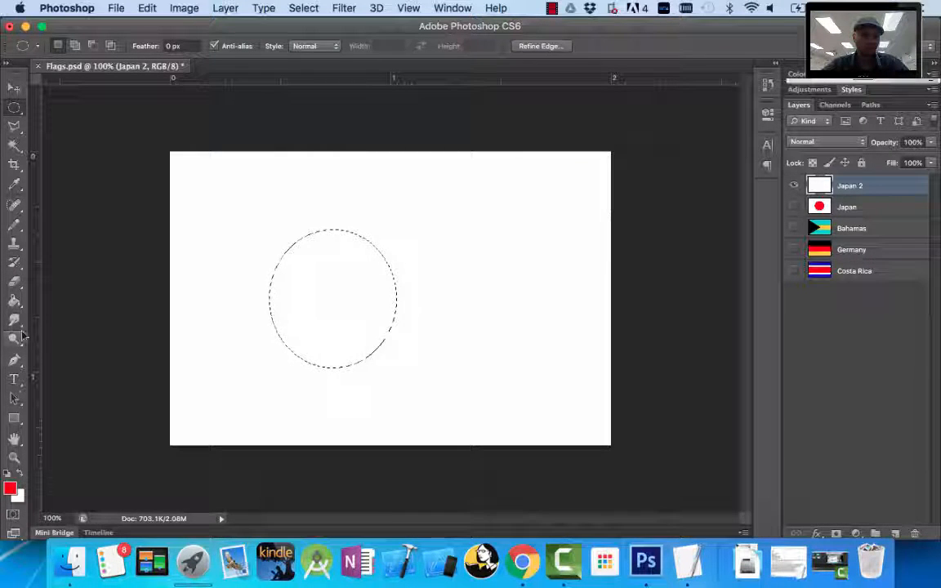
click(15, 301)
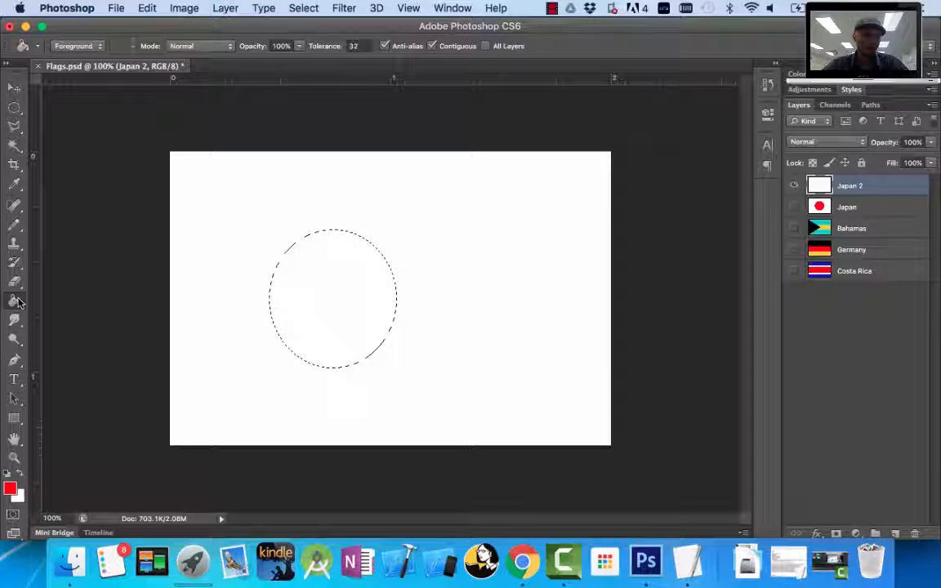
click(324, 295)
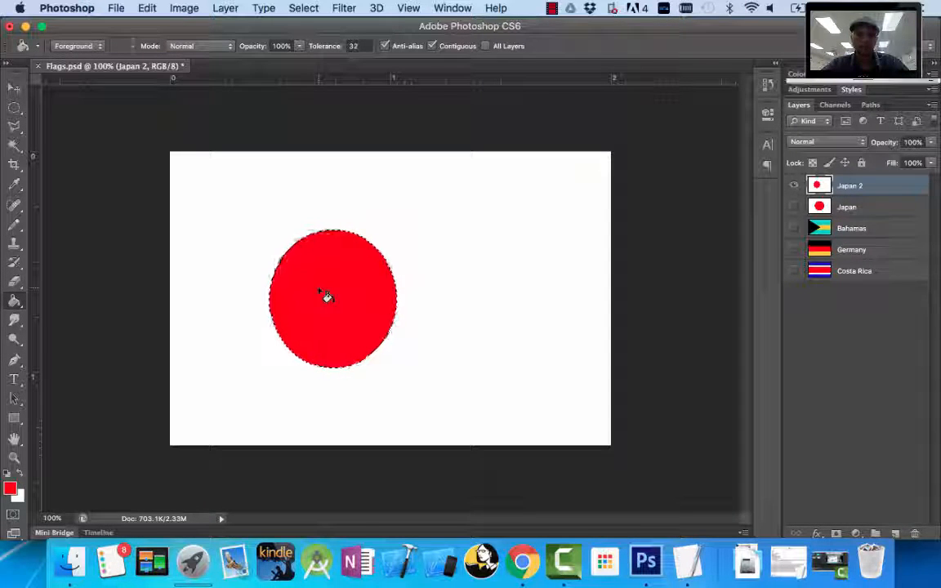
click(14, 107)
click(251, 208)
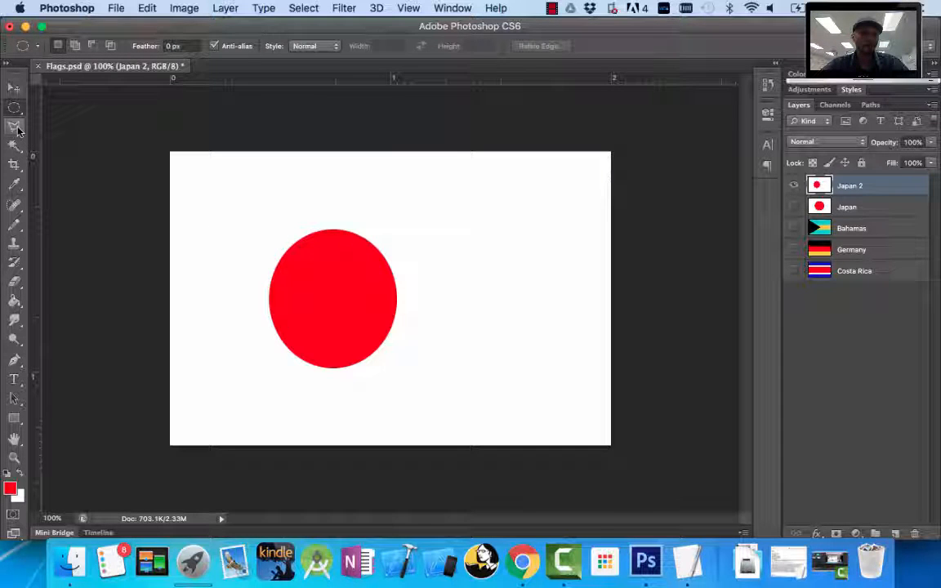
Check the rays on the reference flag in Chrome and try outlining the upper-left ray with the freehand Lasso Tool
click(522, 561)
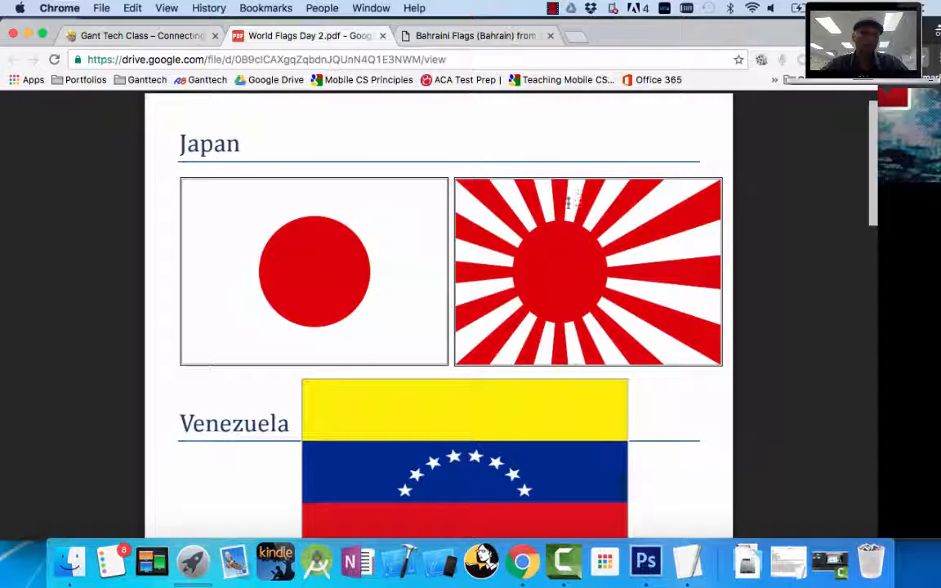
click(645, 562)
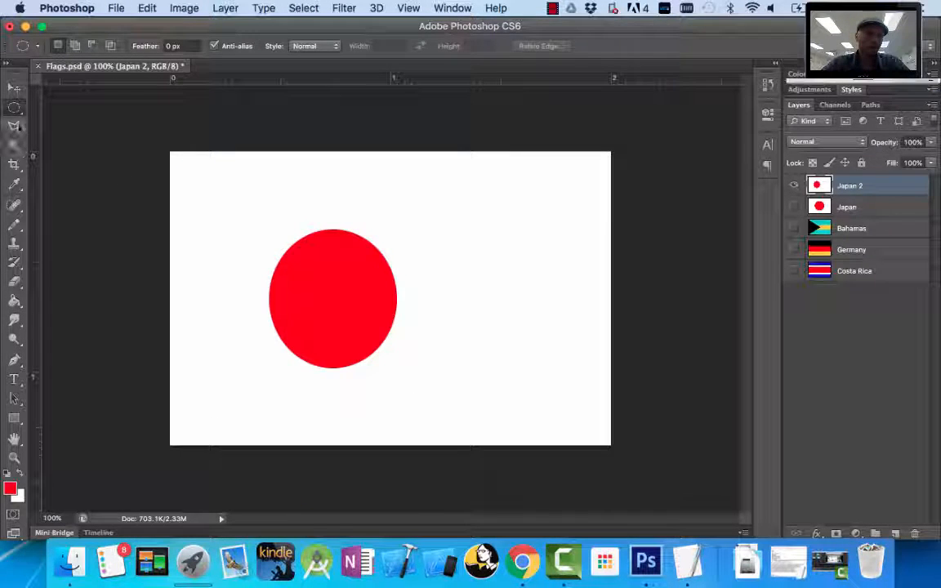
click(18, 127)
right_click(18, 129)
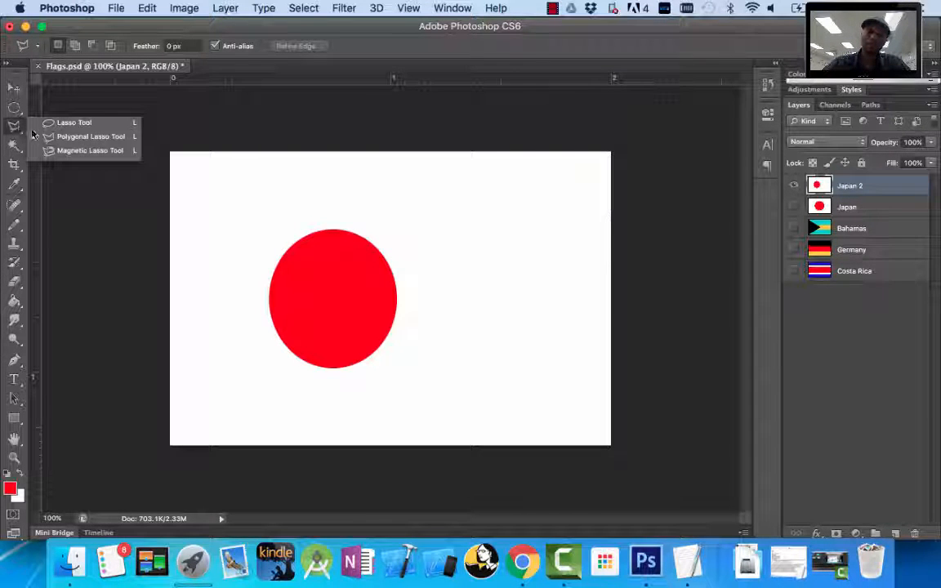
click(54, 122)
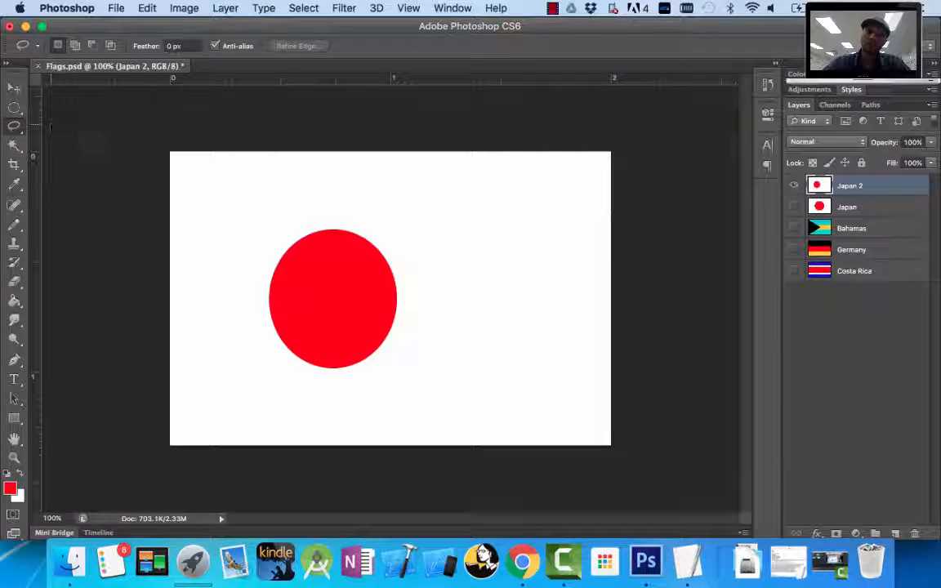
mouse_move(265, 262)
mouse_down()
mouse_move(179, 182)
mouse_move(173, 149)
mouse_move(263, 230)
mouse_move(286, 274)
mouse_move(276, 276)
mouse_up()
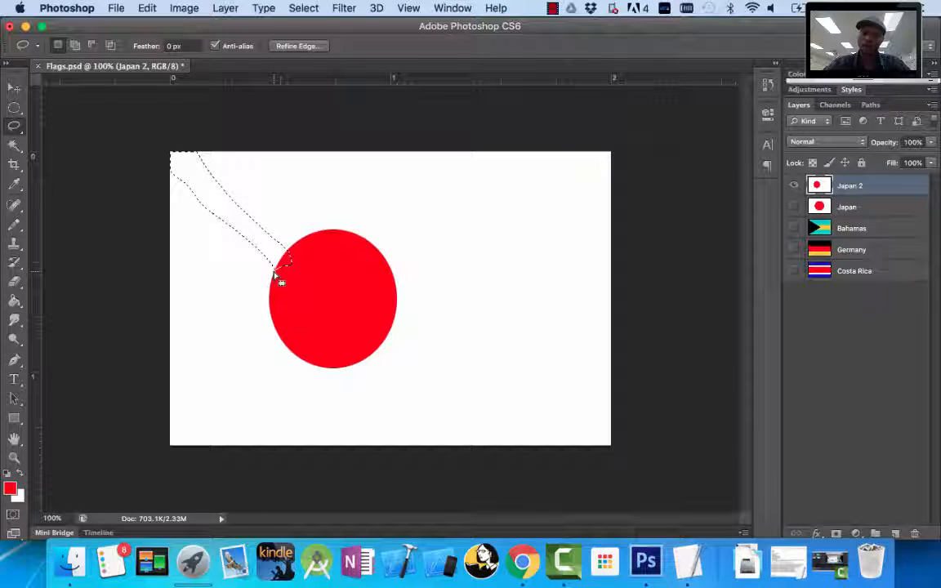
key(super+d)
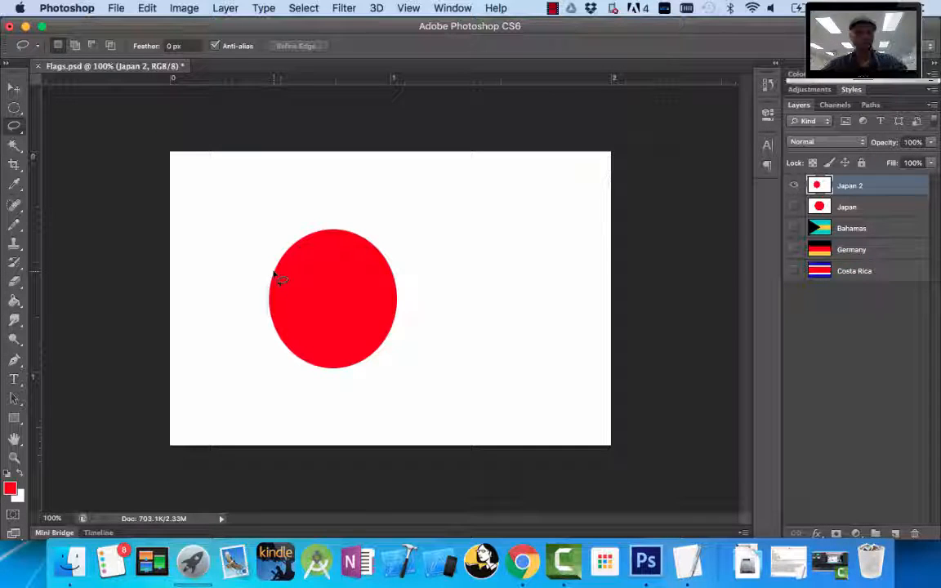
Outline a tapering ray from the flag's upper-left corner to the sun with the Polygonal Lasso, fill it with red, and deselect
click(15, 127)
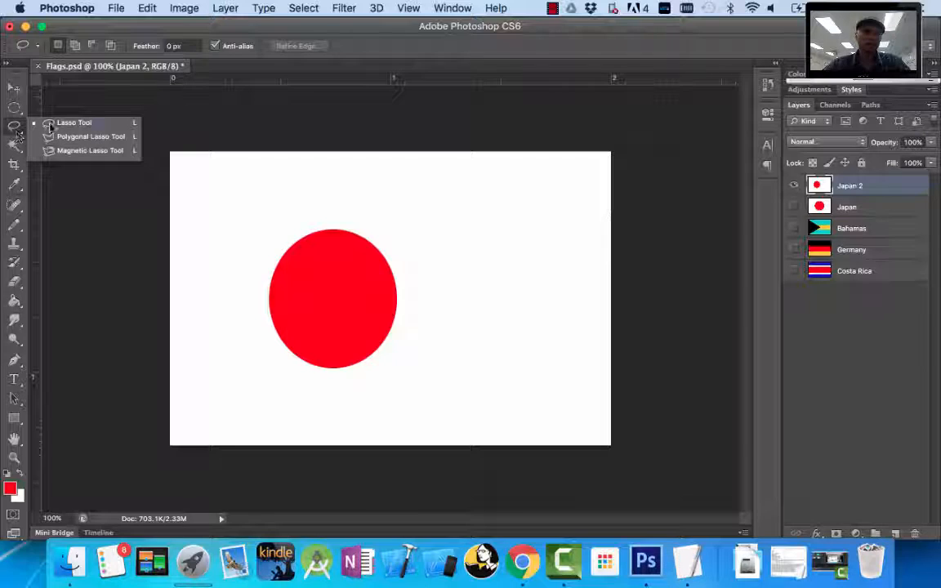
click(82, 136)
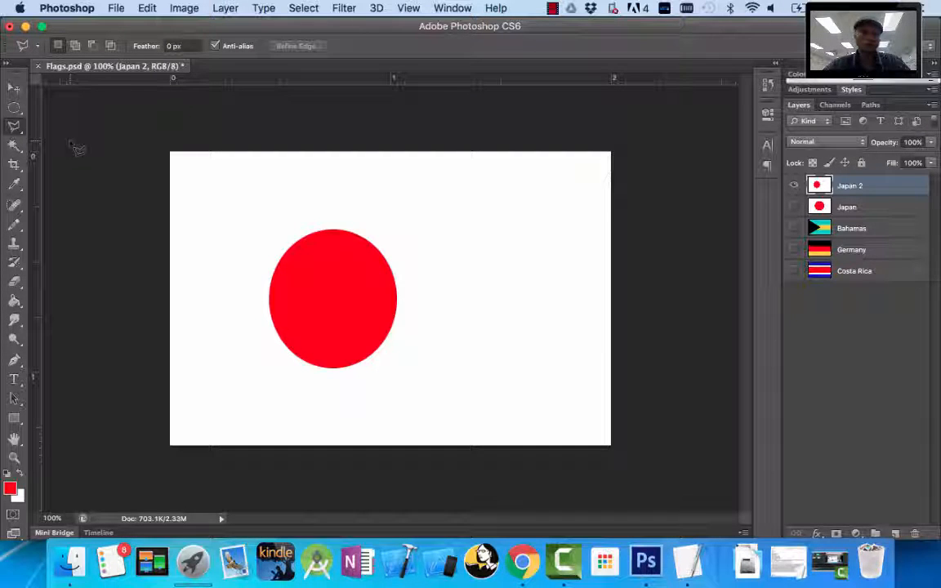
click(170, 154)
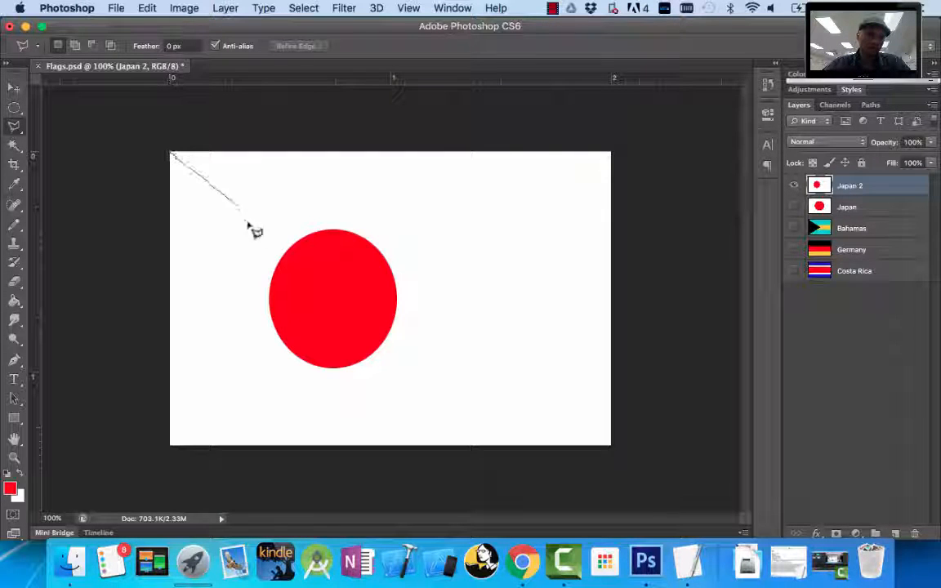
click(283, 258)
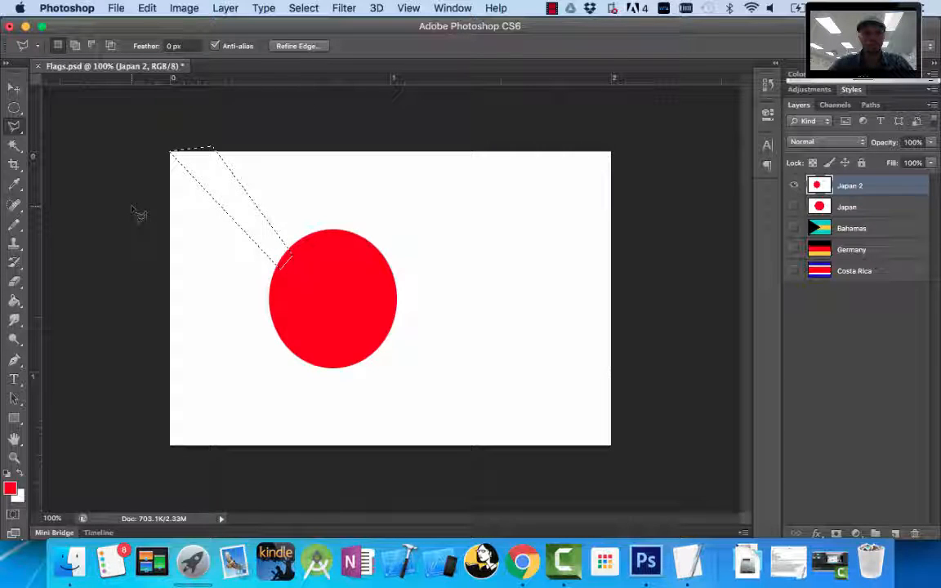
click(14, 300)
click(246, 210)
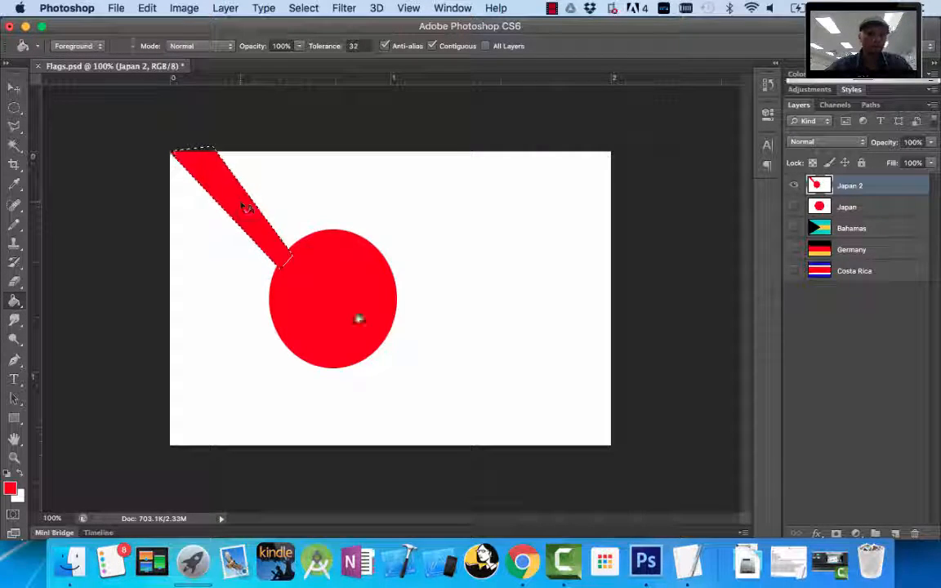
click(16, 125)
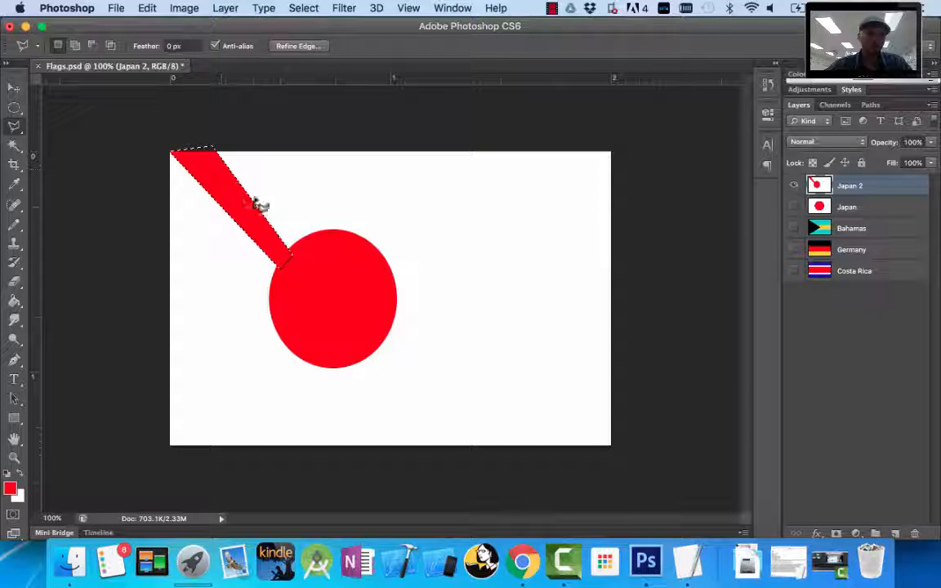
click(303, 8)
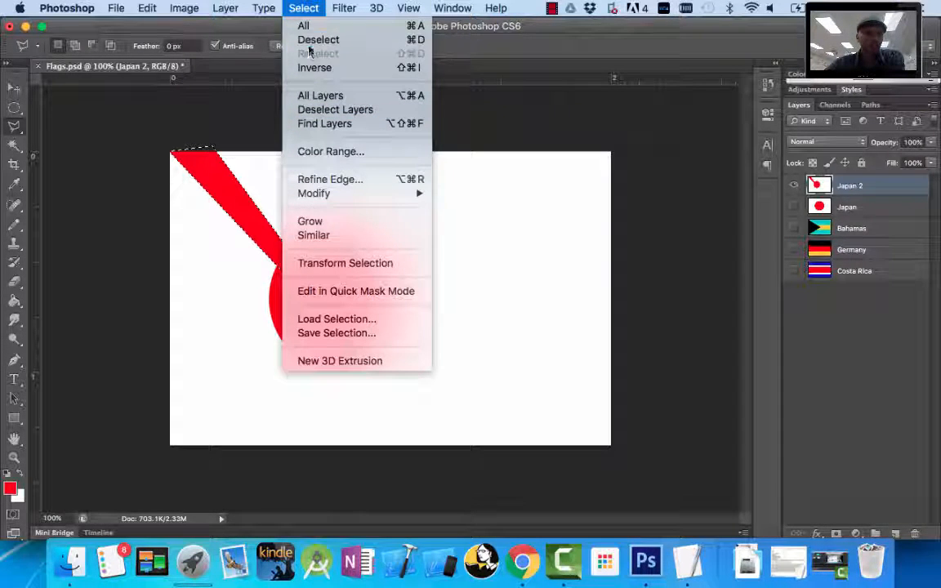
click(314, 40)
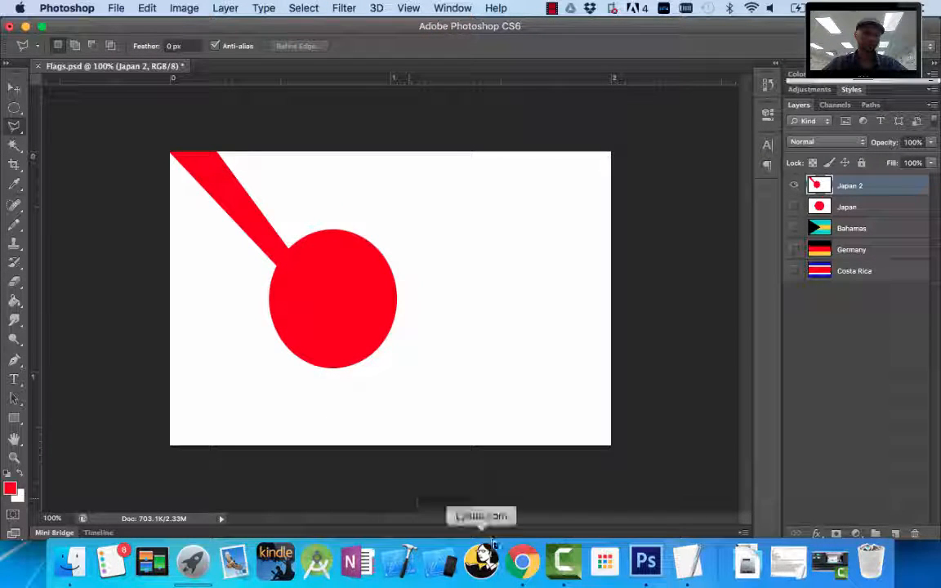
Following the reference in Chrome, outline a tapering ray from the flag's lower-left corner to the sun, fill it with red, and deselect
click(524, 563)
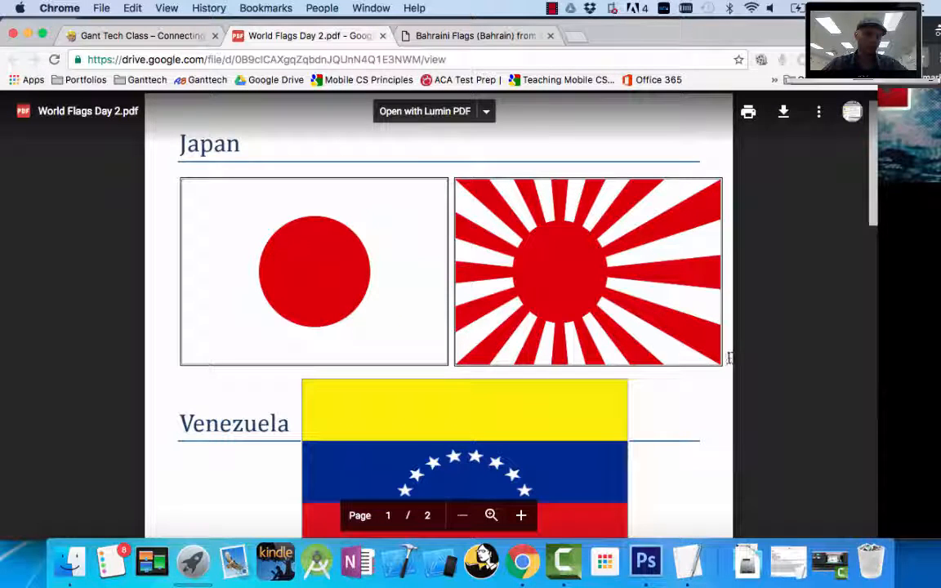
click(645, 560)
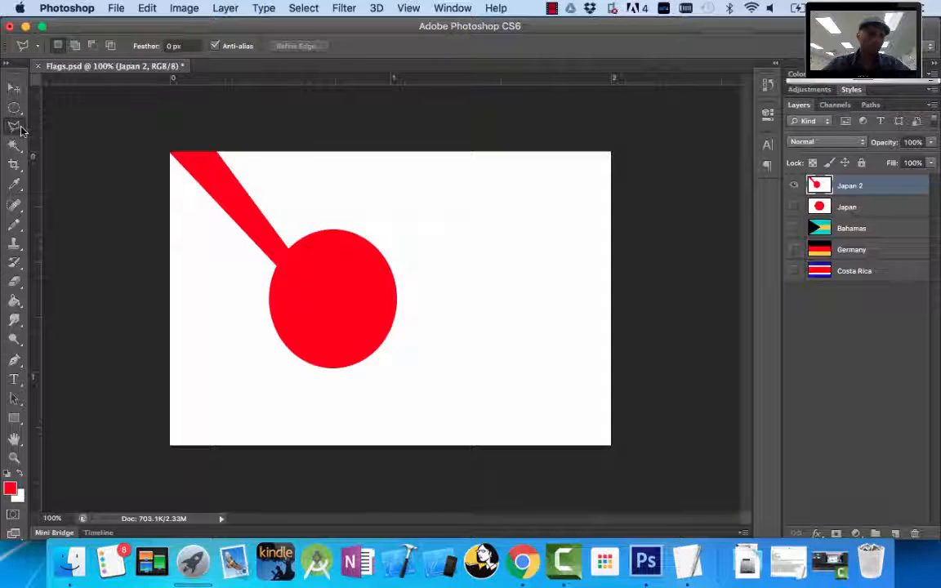
click(170, 446)
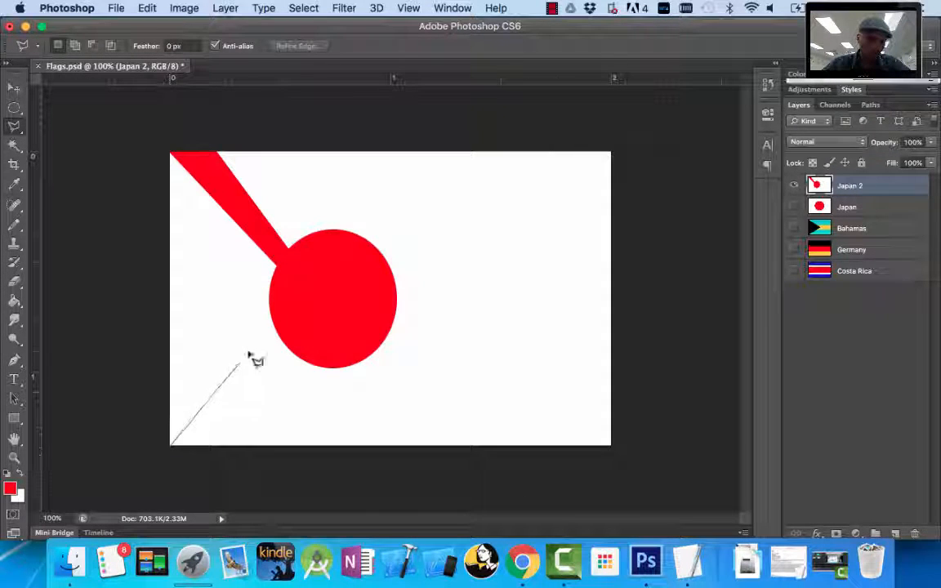
click(291, 346)
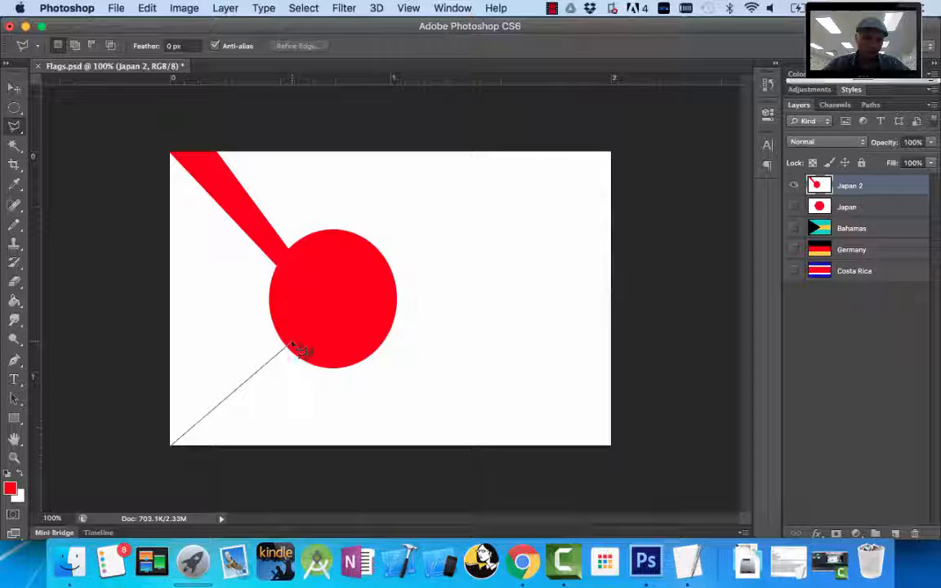
click(302, 356)
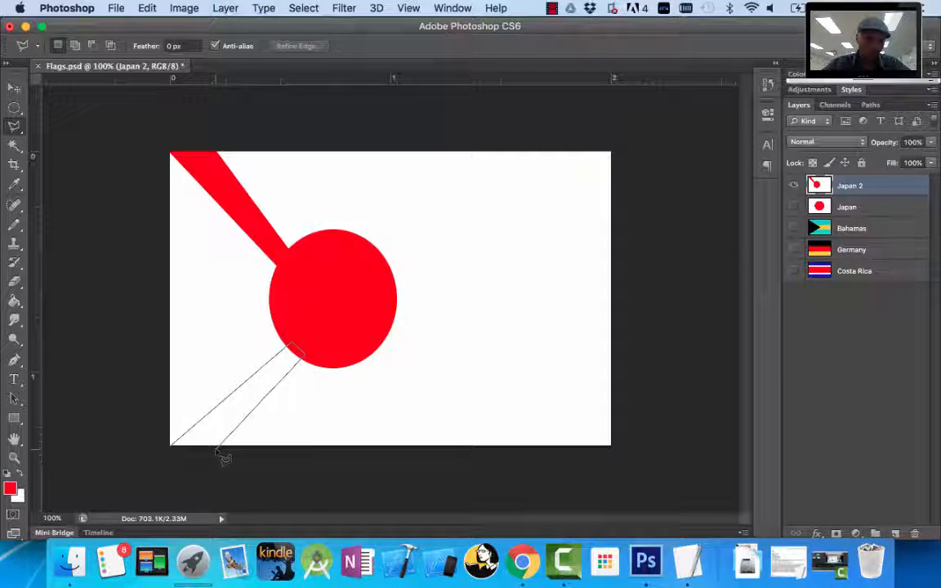
click(173, 448)
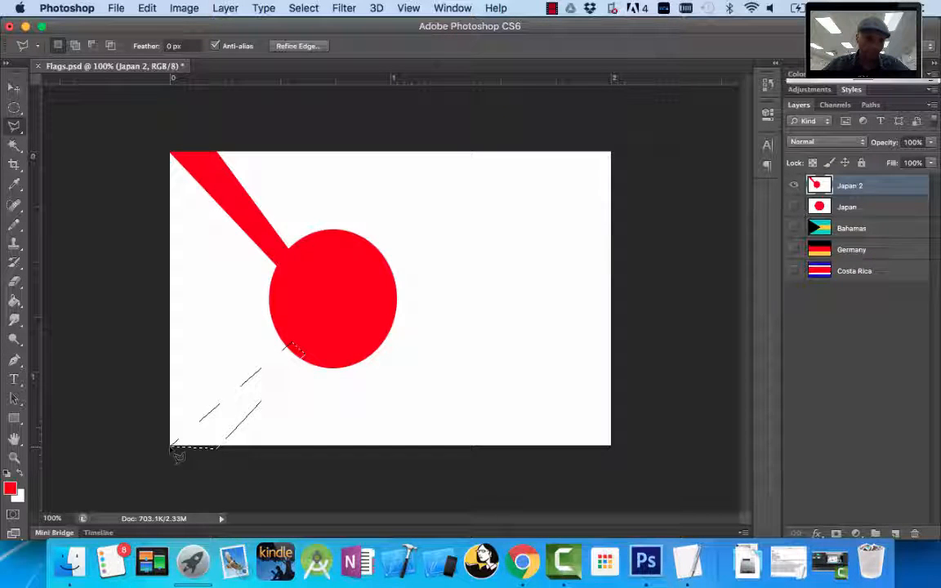
click(14, 302)
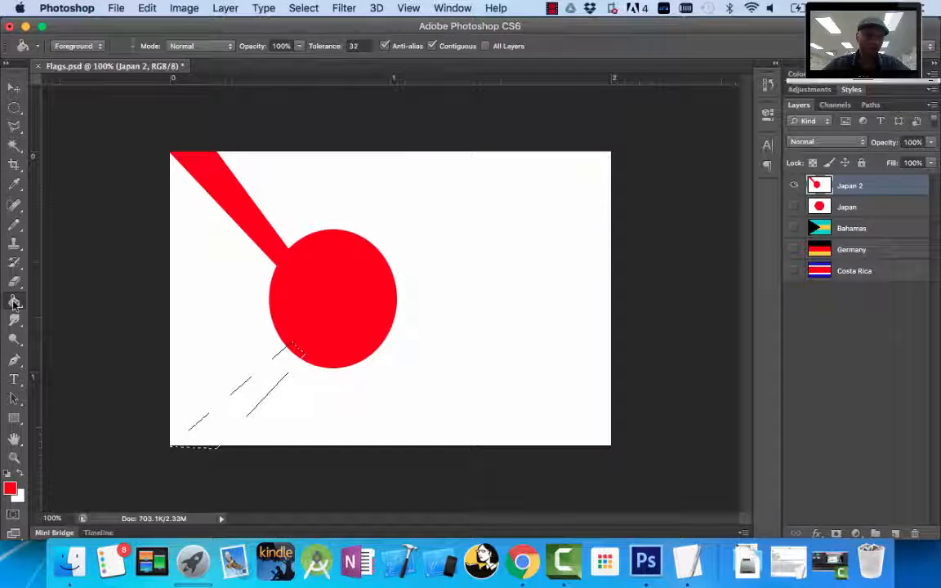
click(266, 392)
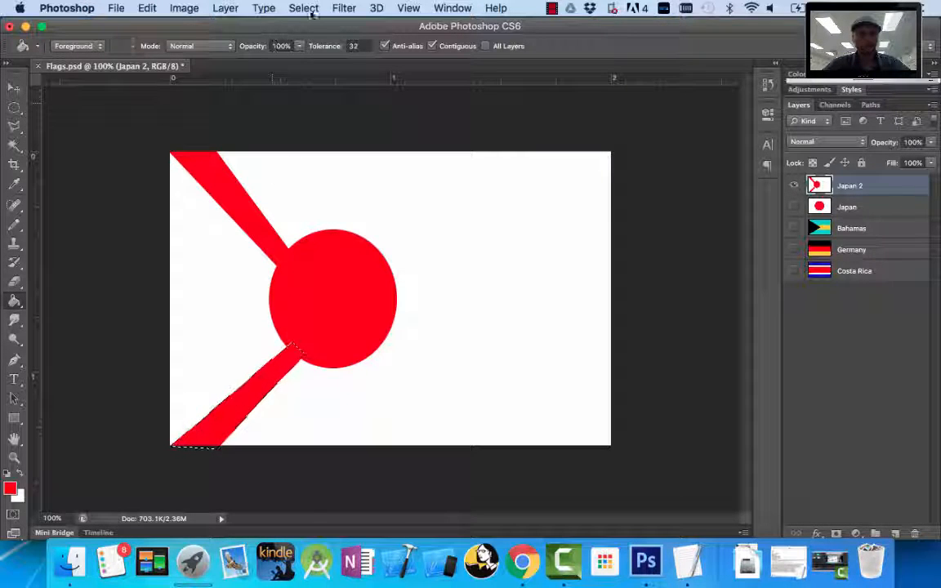
click(303, 8)
click(318, 39)
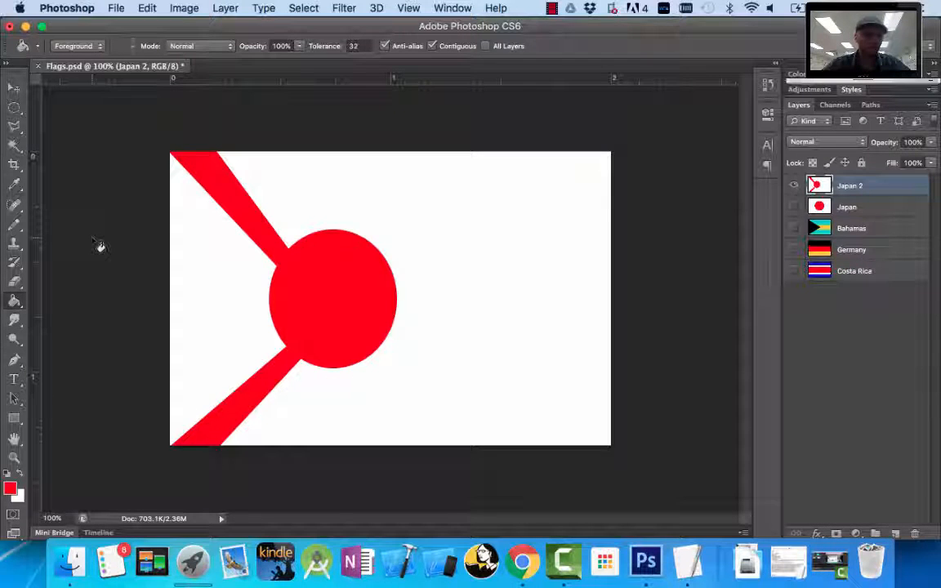
Outline a tapering ray from the flag's lower-right corner to the sun with the Polygonal Lasso, fill it with red, and deselect
click(17, 125)
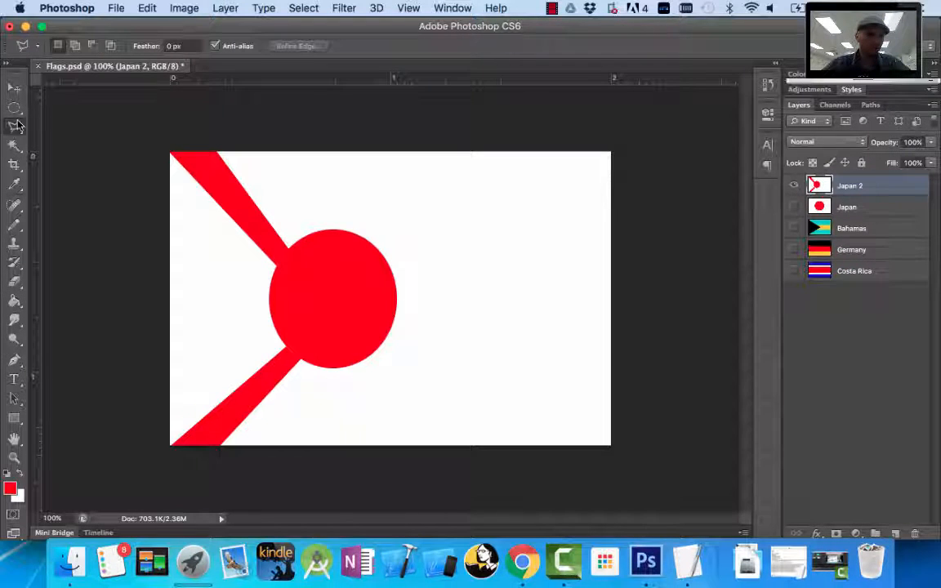
click(610, 445)
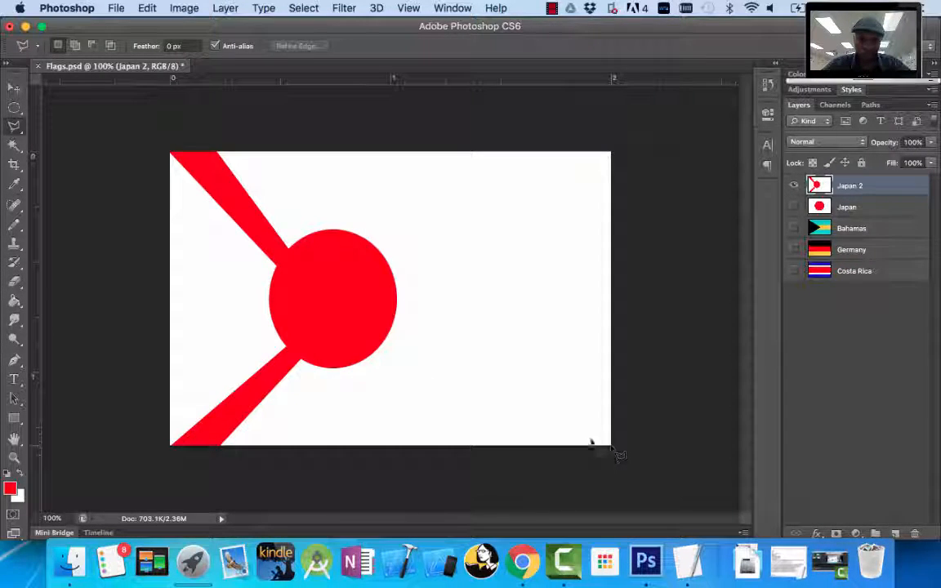
click(385, 343)
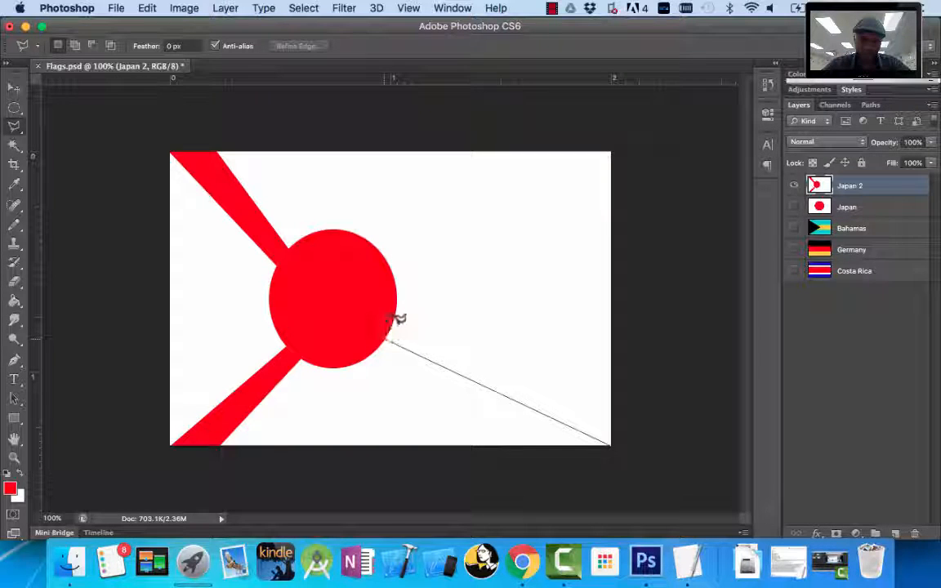
click(393, 316)
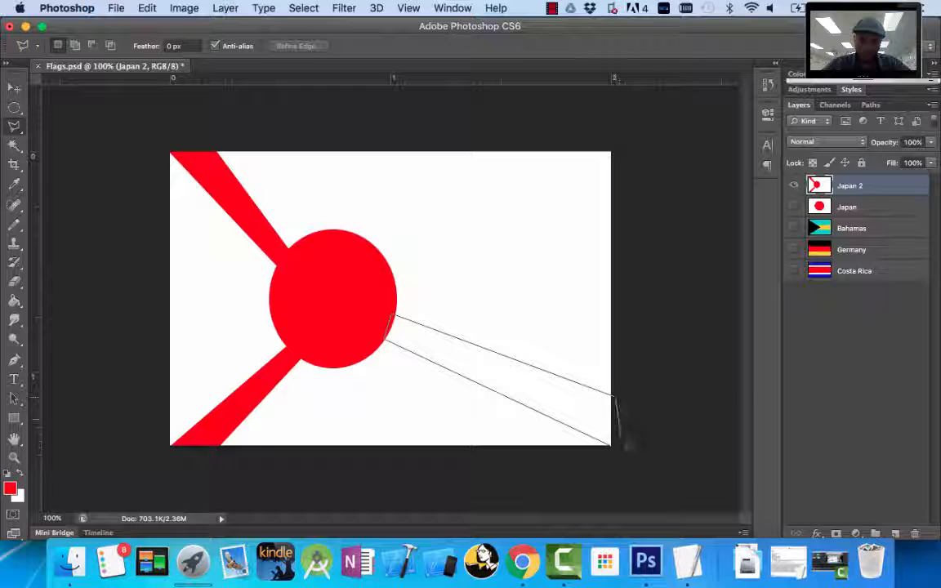
click(614, 448)
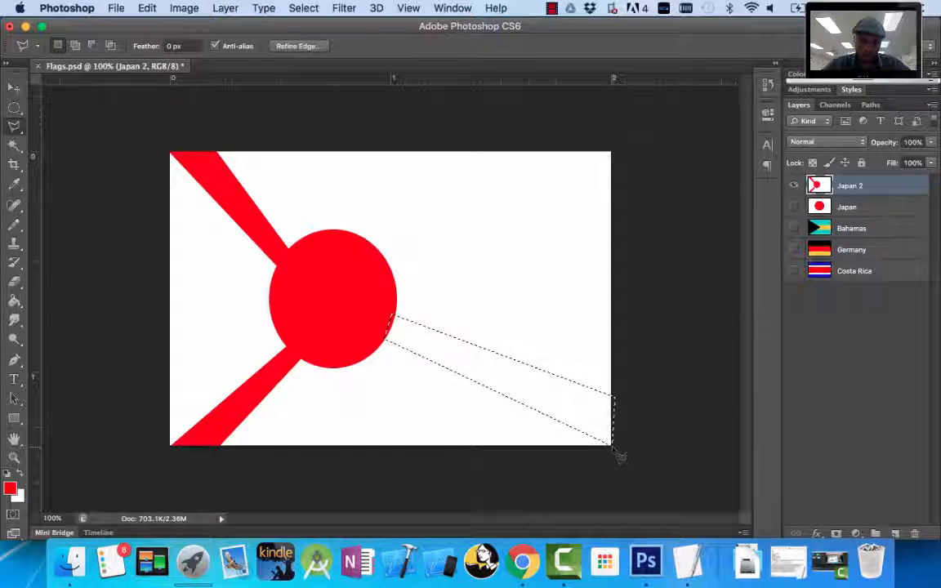
click(14, 301)
click(471, 362)
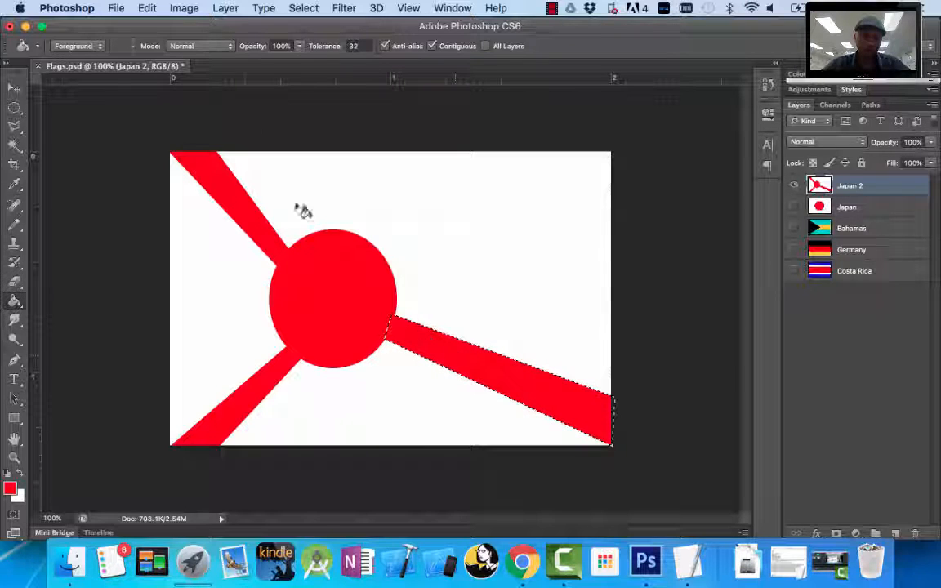
click(302, 8)
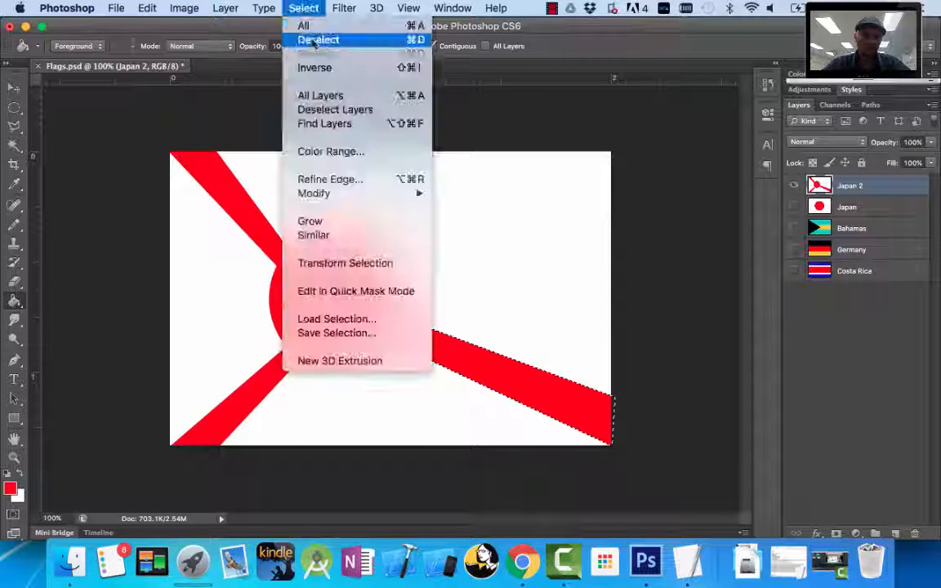
click(318, 40)
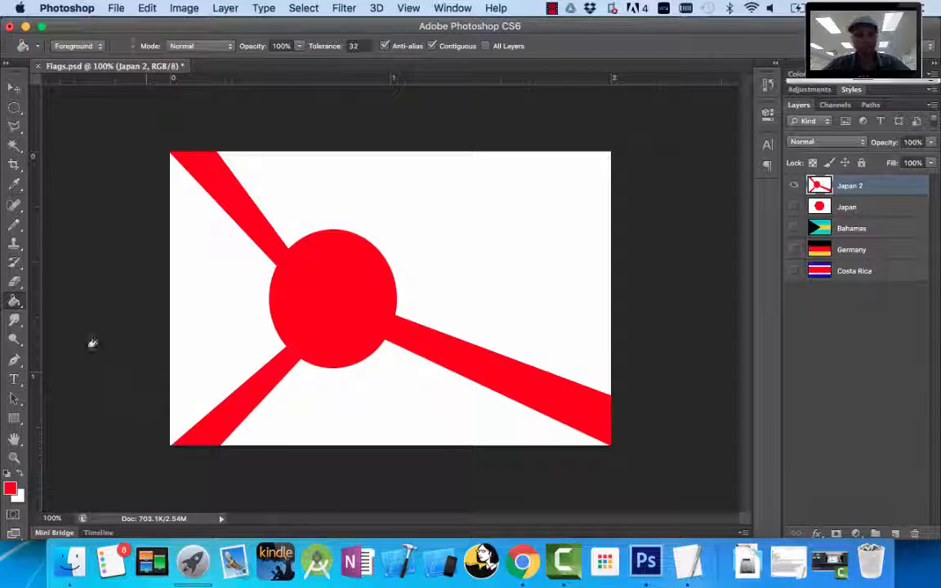
Outline a tapering ray from the flag's upper-right corner to the sun, fill it with red, and deselect
click(14, 127)
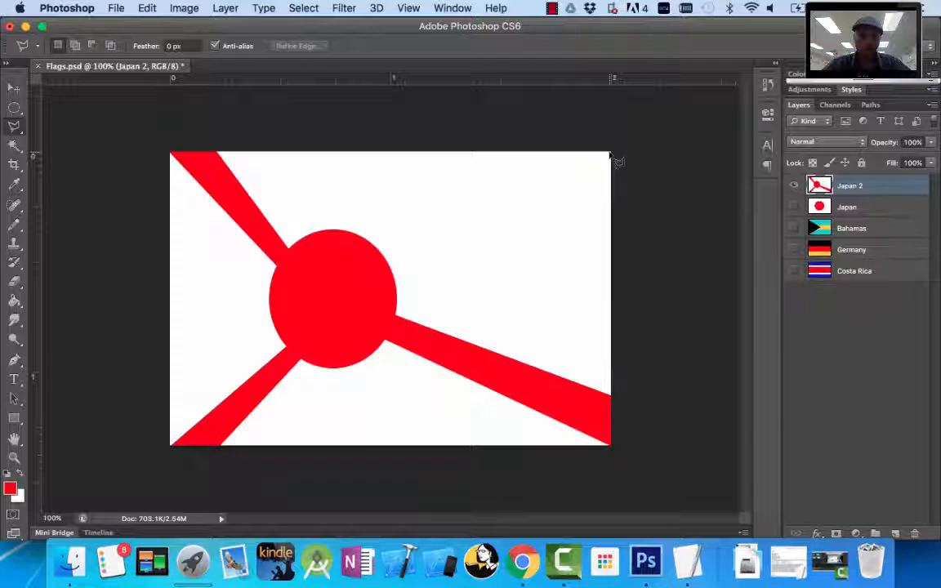
click(609, 154)
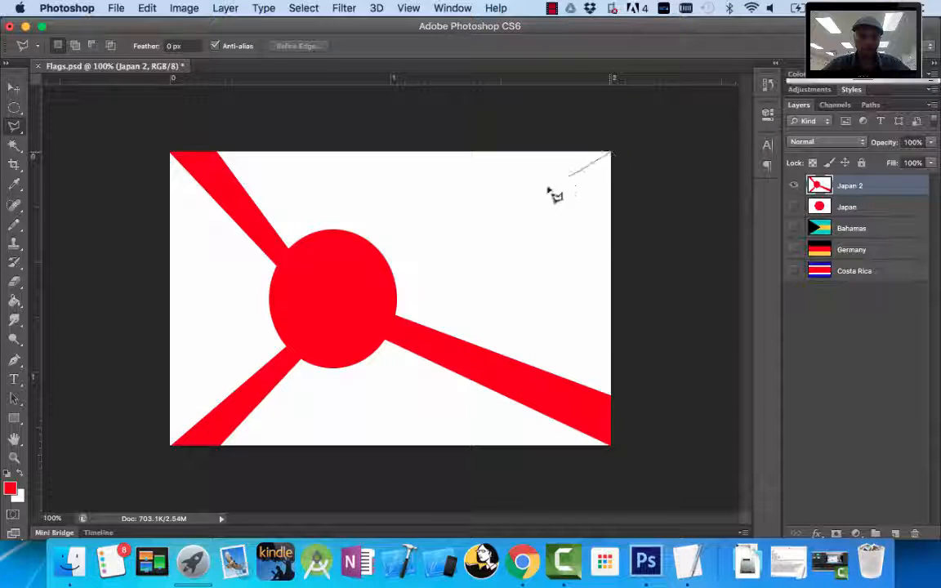
click(380, 263)
click(384, 279)
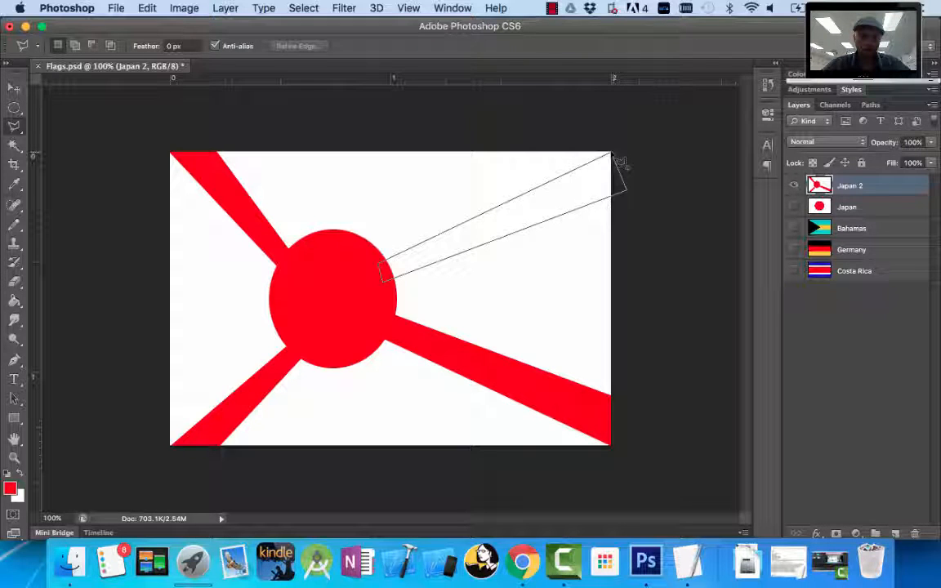
click(620, 162)
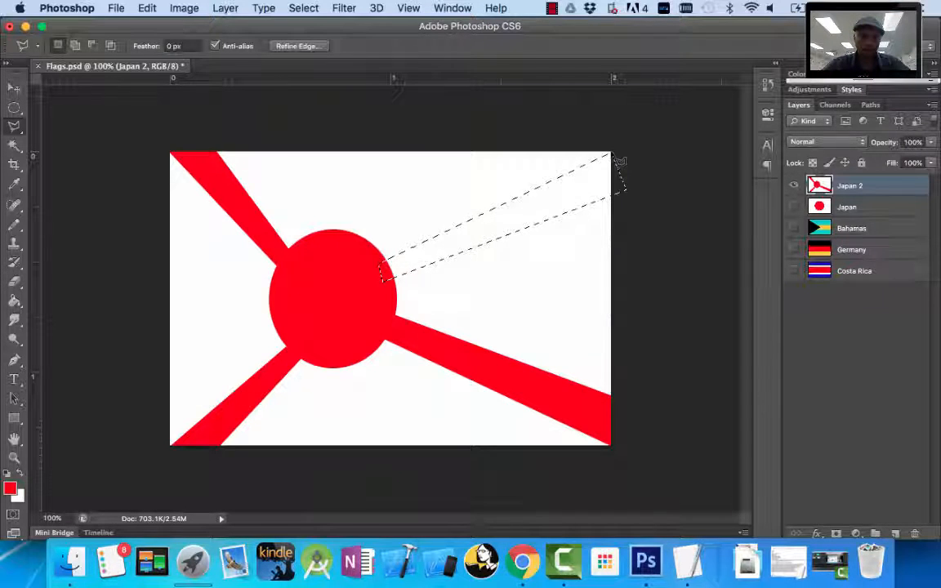
click(15, 301)
click(494, 236)
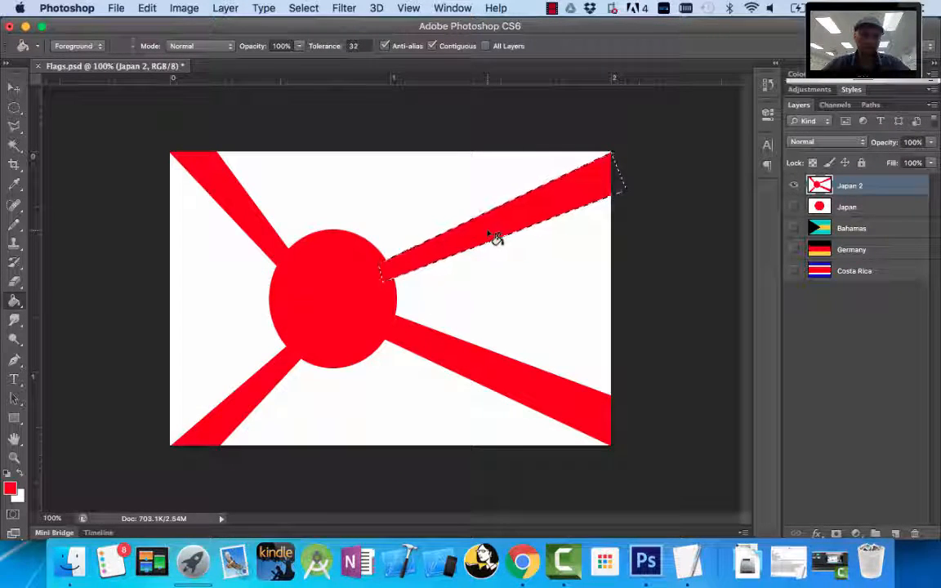
key(super+d)
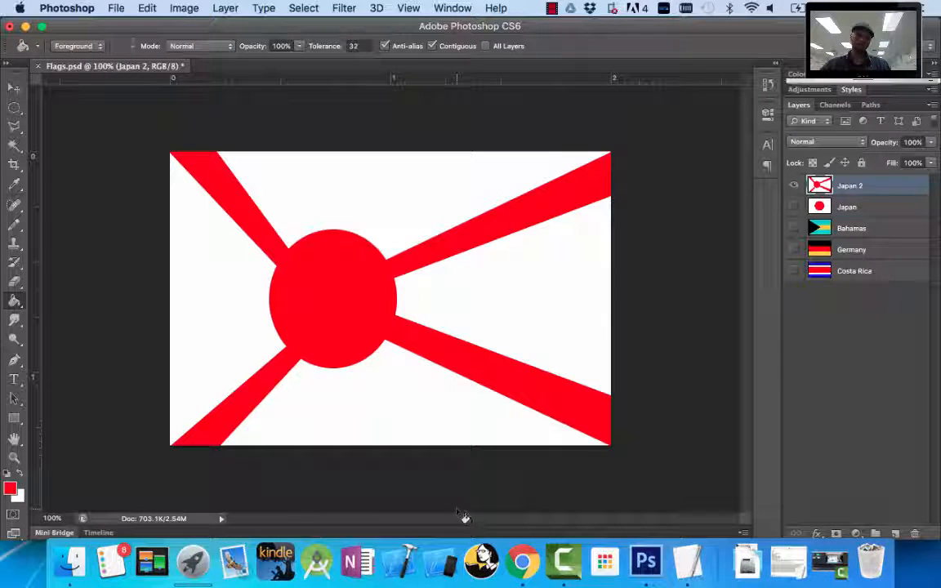
Following the reference flag in Chrome, outline a tapering horizontal ray from the middle of the flag's left edge to the sun, fill it red, and deselect
click(523, 575)
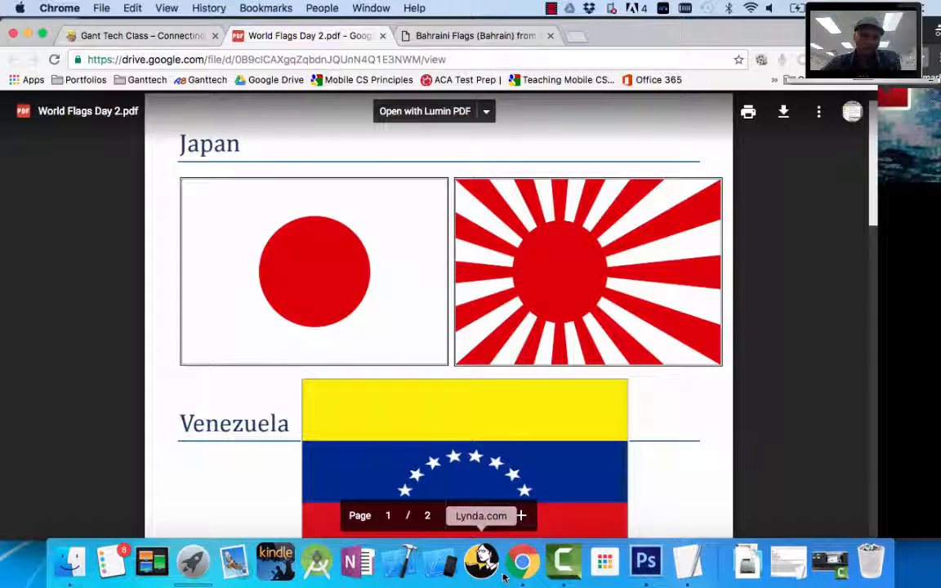
click(645, 562)
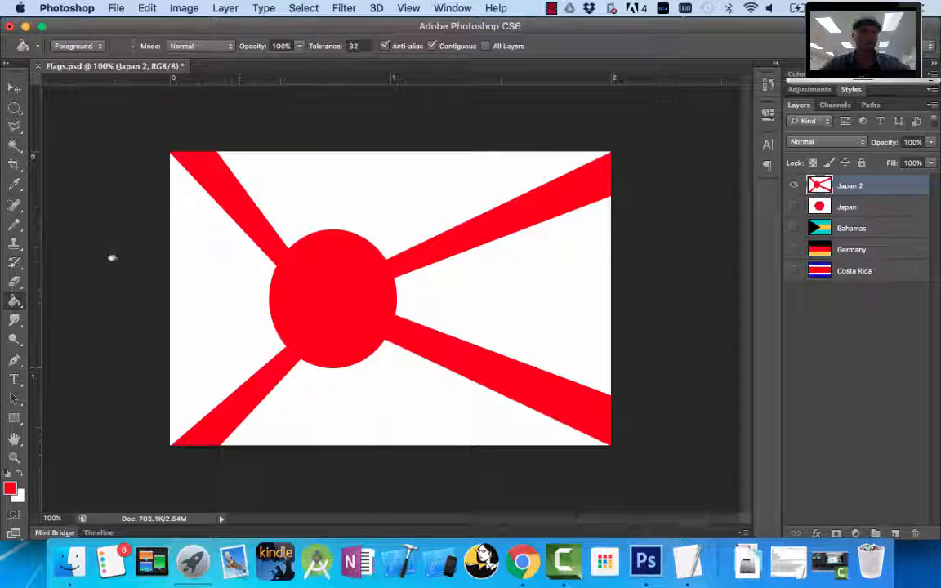
click(14, 126)
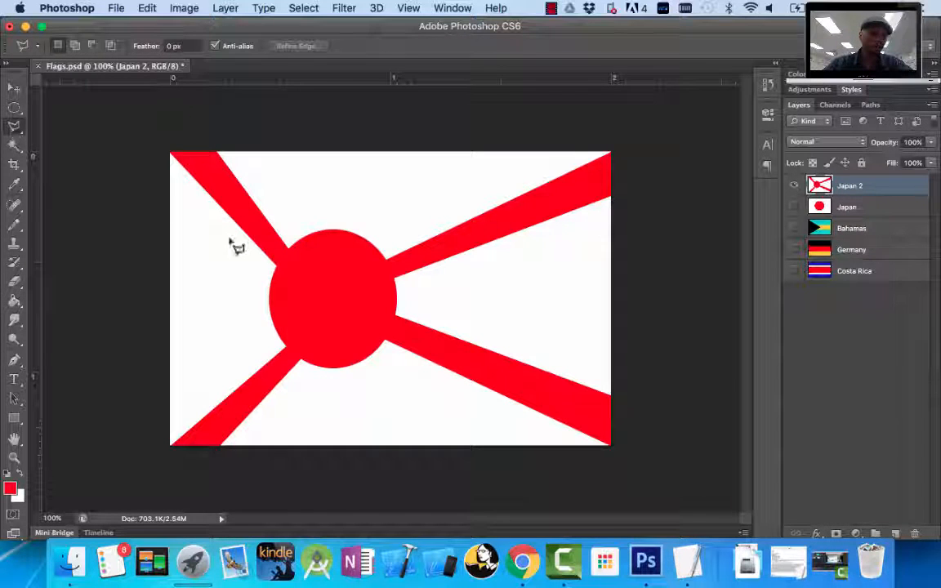
click(270, 295)
click(158, 279)
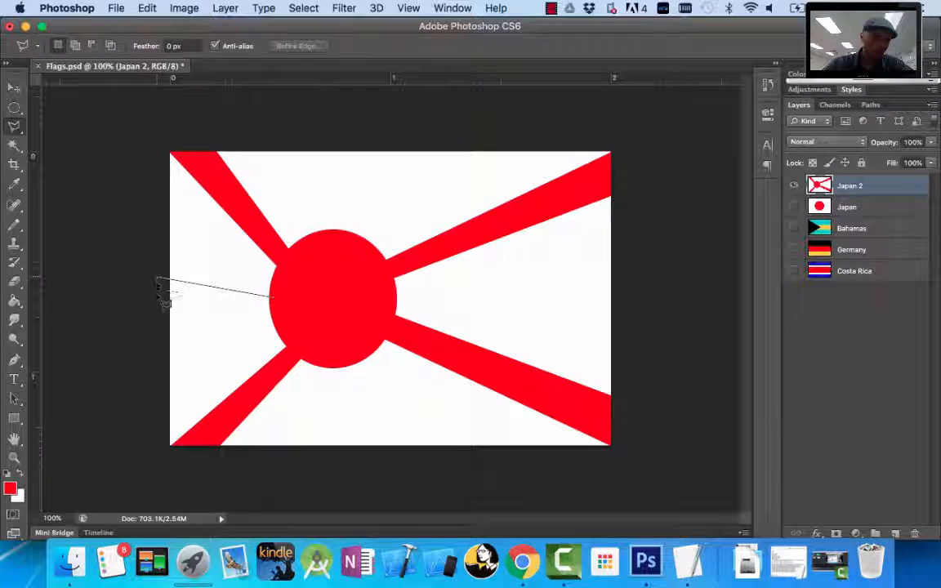
click(158, 335)
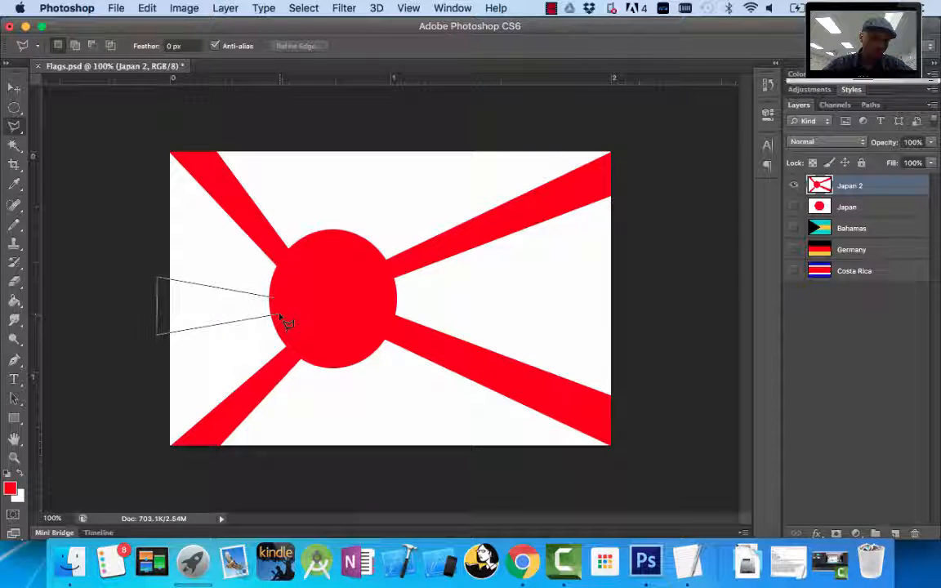
click(276, 304)
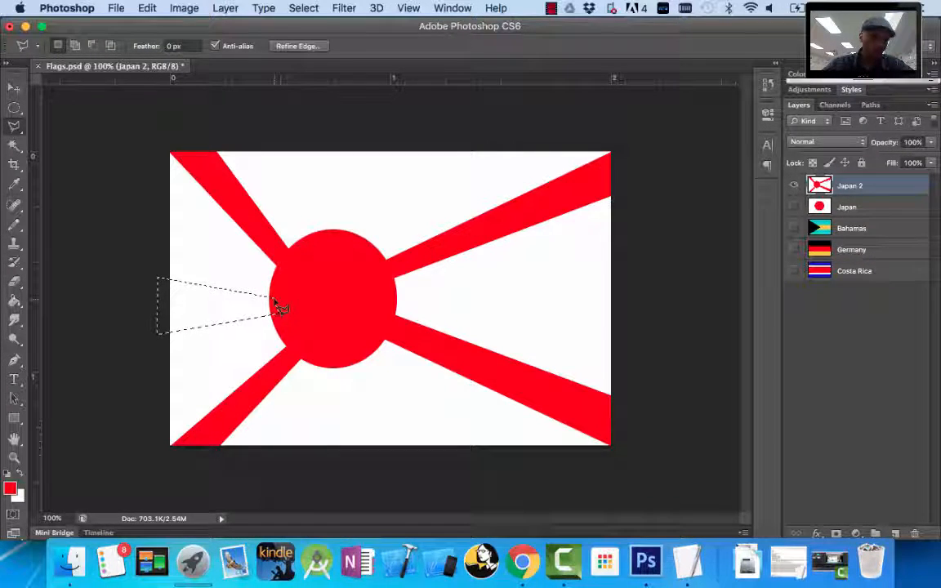
click(14, 300)
click(177, 309)
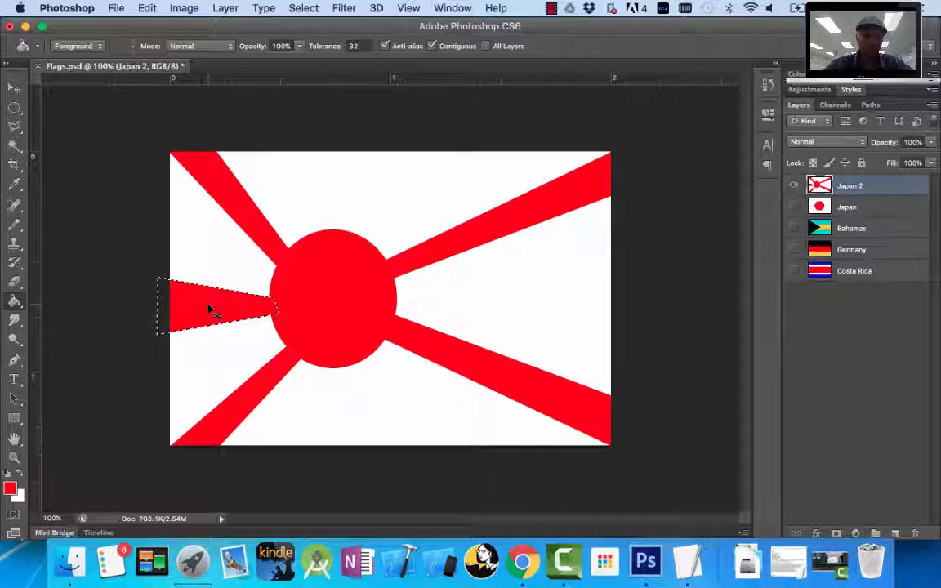
key(super+d)
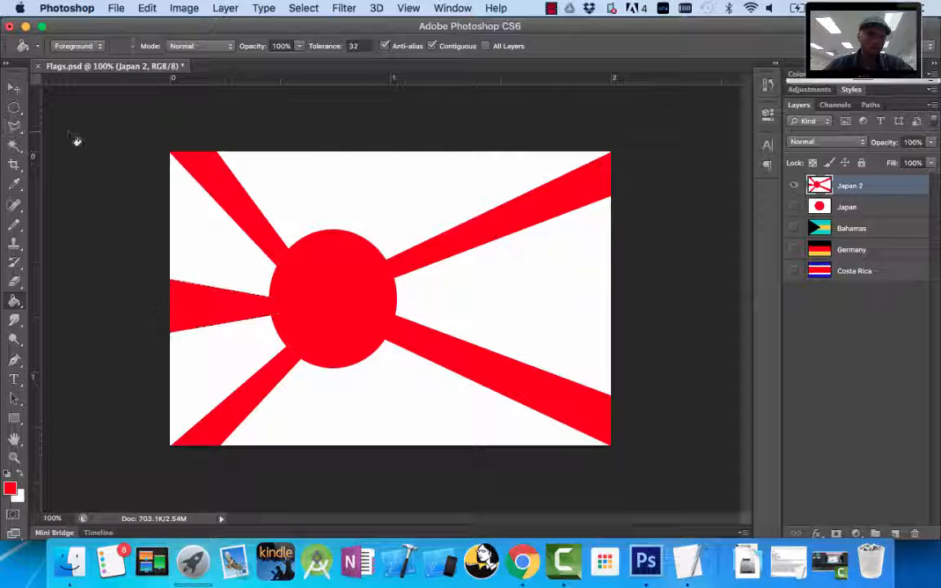
Outline a tapering ray between the upper-left corner ray and the middle-left ray, fill it with red, and deselect
click(13, 127)
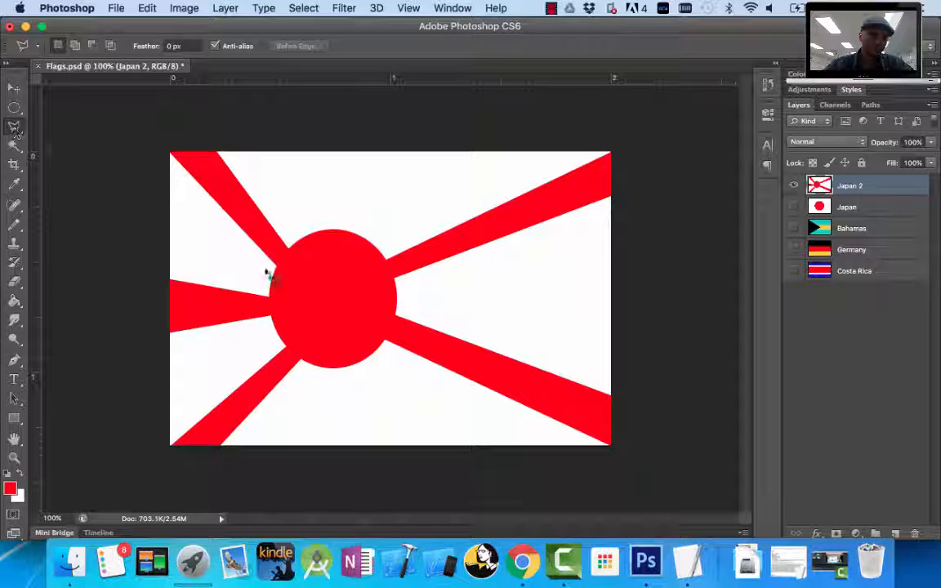
click(270, 290)
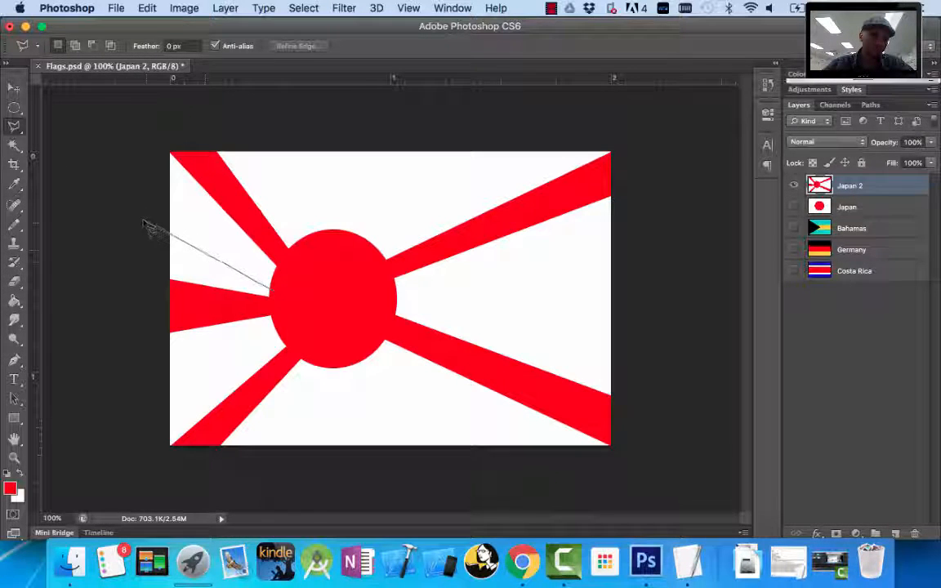
click(151, 229)
click(158, 176)
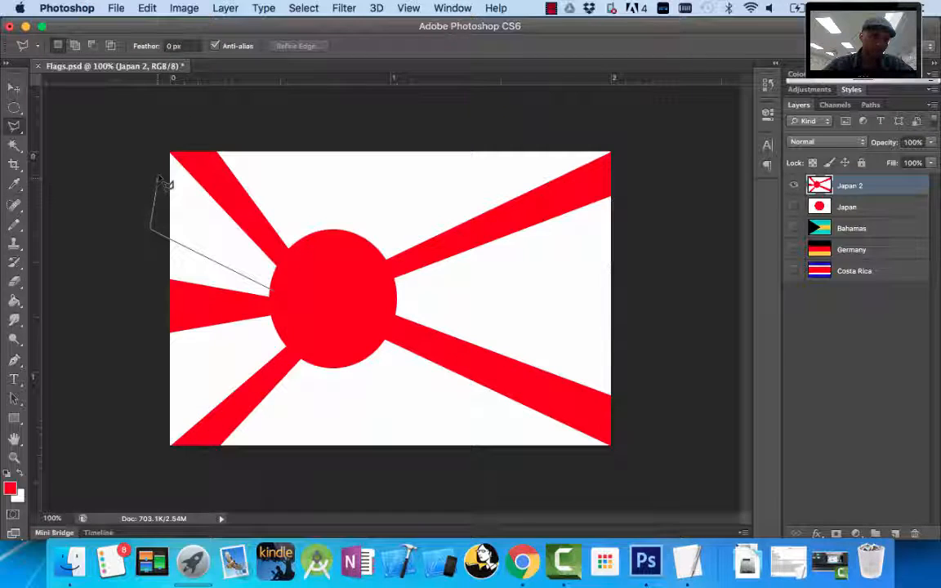
click(272, 291)
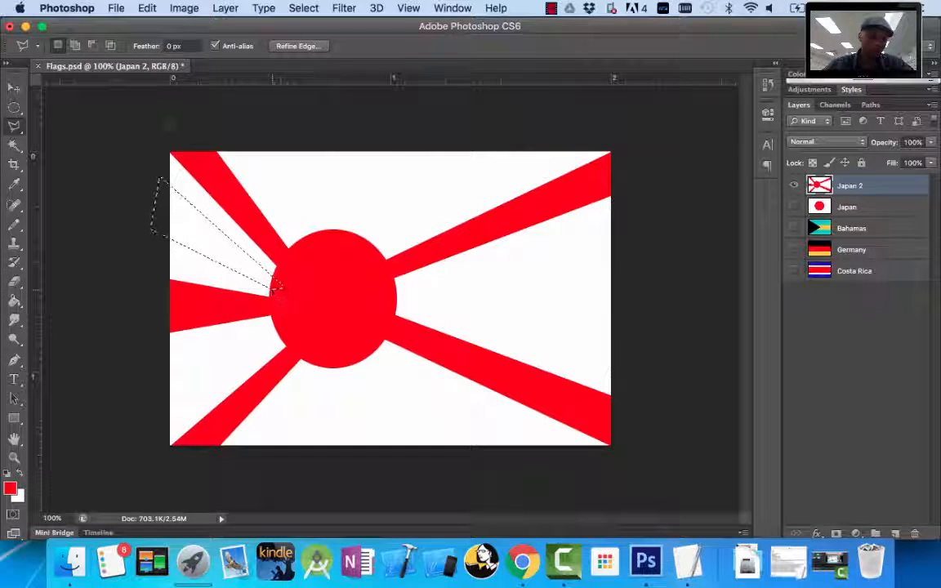
key(g)
click(197, 245)
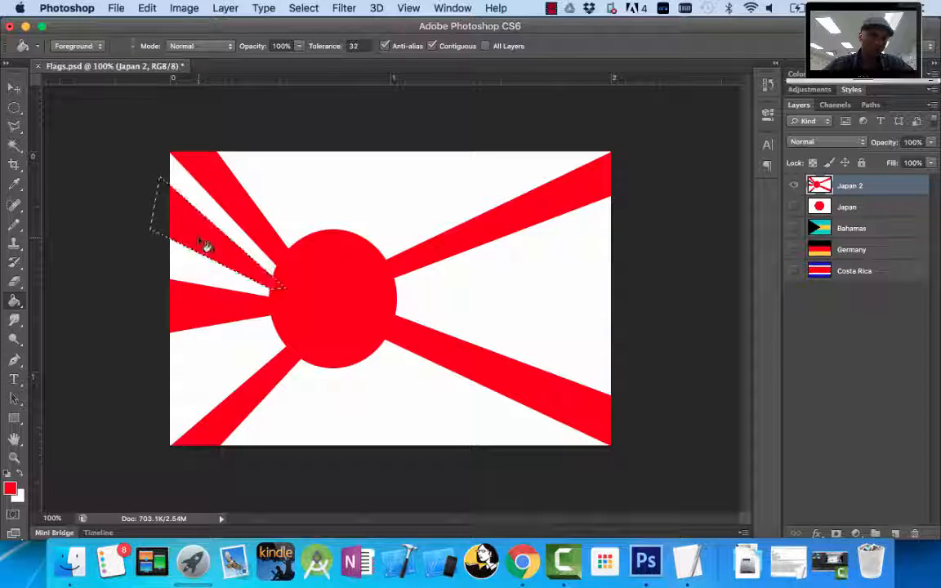
key(super+d)
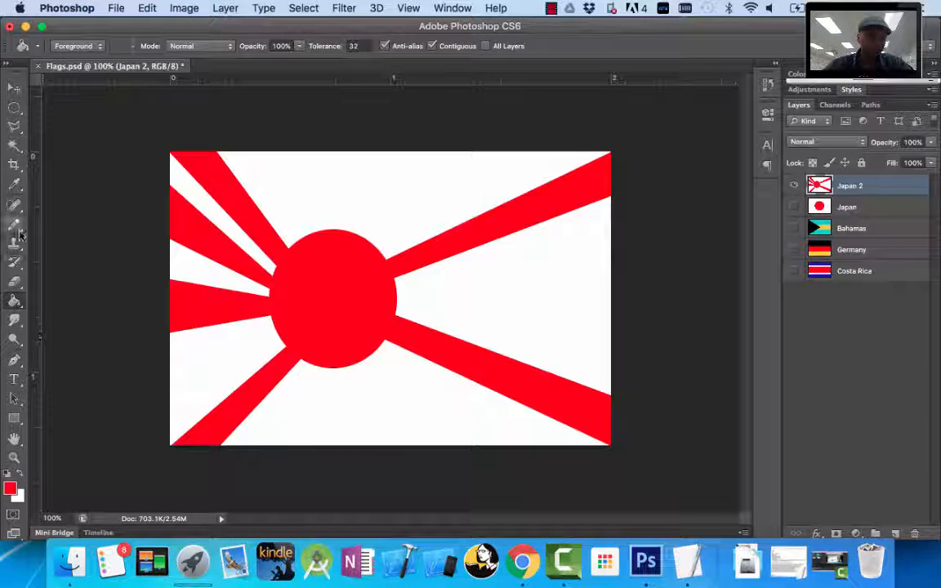
Outline a tapering ray between the middle-left ray and the lower-left corner ray, fill it with red, and deselect
click(14, 126)
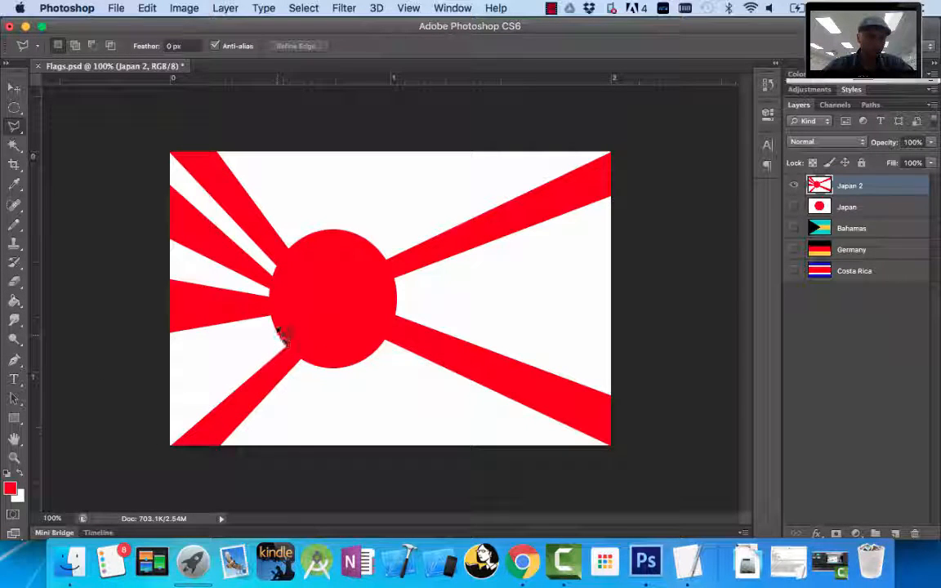
click(277, 328)
click(158, 377)
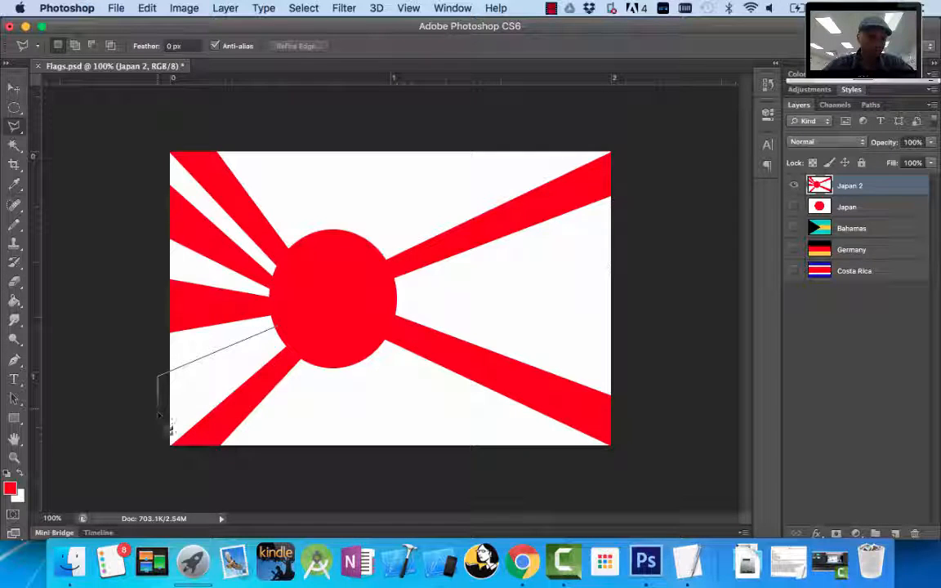
click(158, 425)
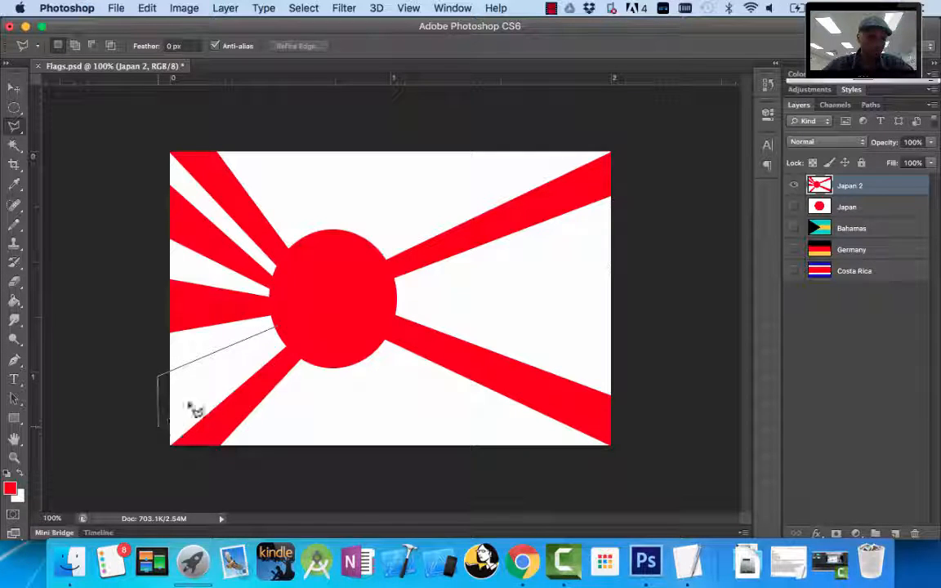
click(280, 330)
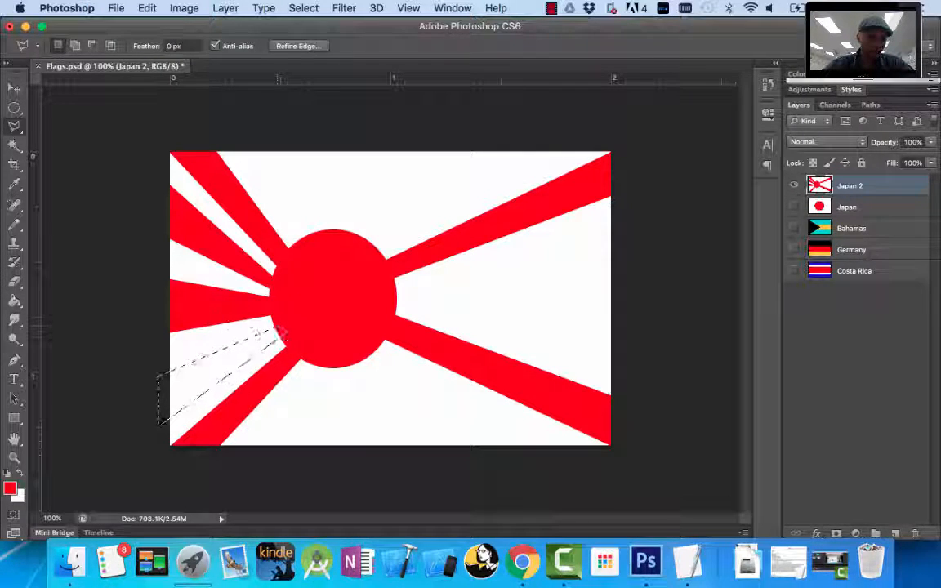
click(15, 299)
click(184, 386)
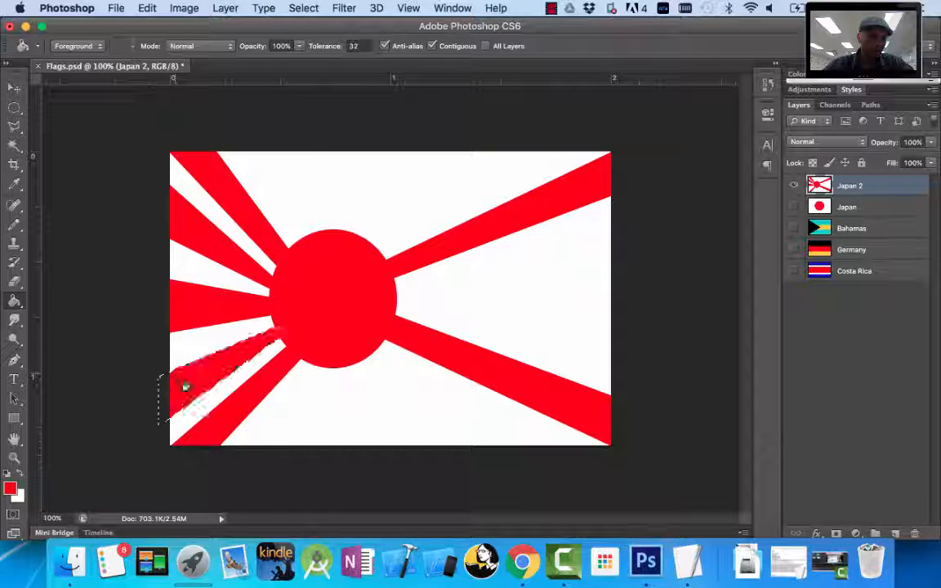
key(super+d)
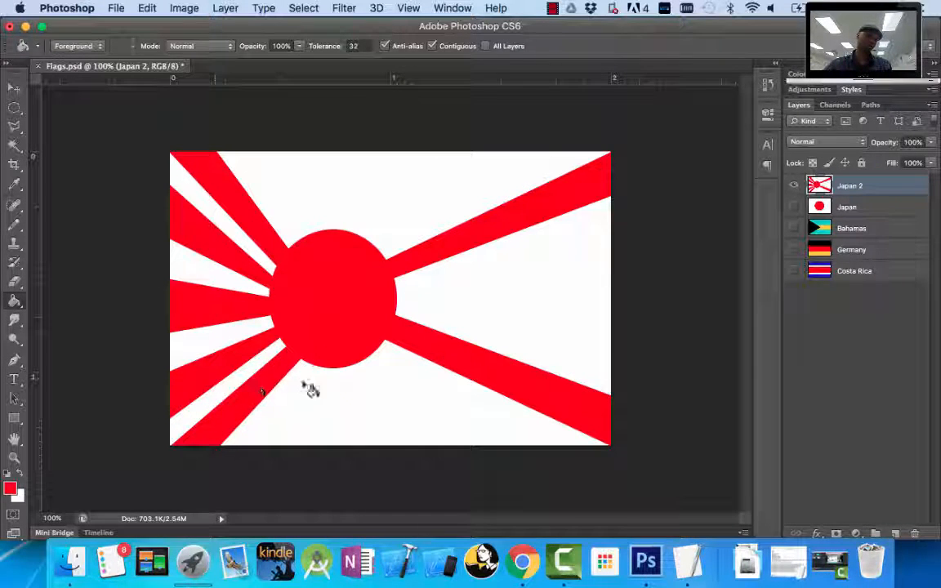
Following the reference flag in Chrome, outline a tapering ray from the top edge above the sun down to it, fill it red, and deselect
click(522, 562)
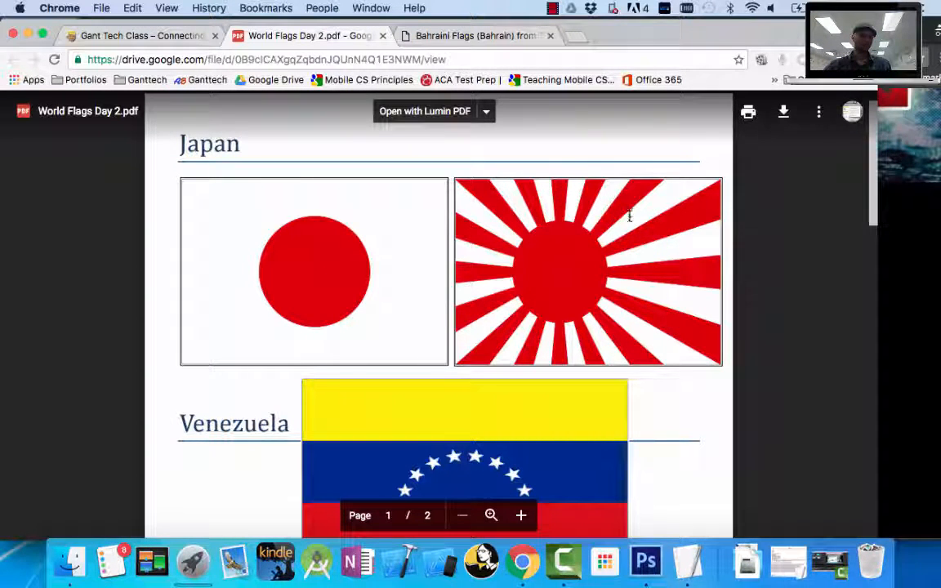
click(645, 562)
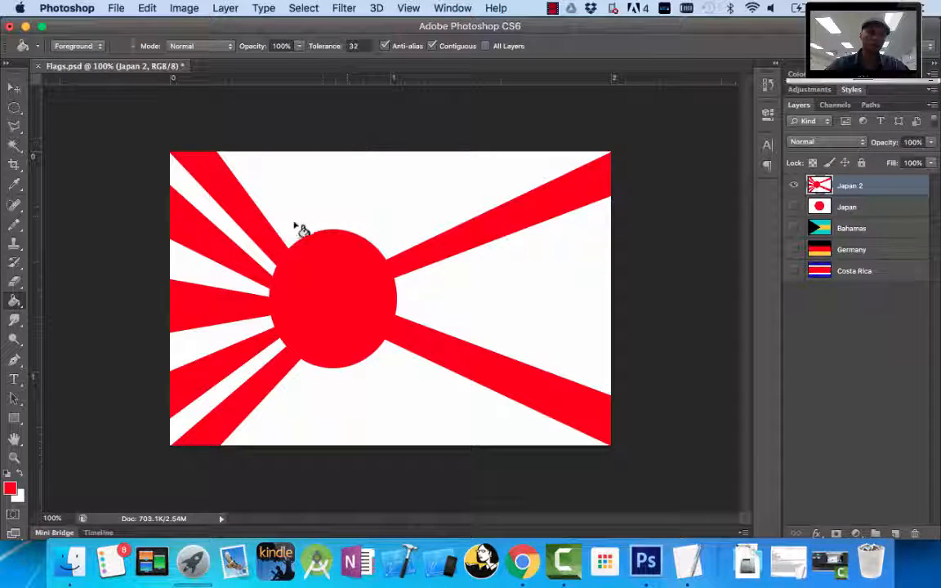
click(15, 125)
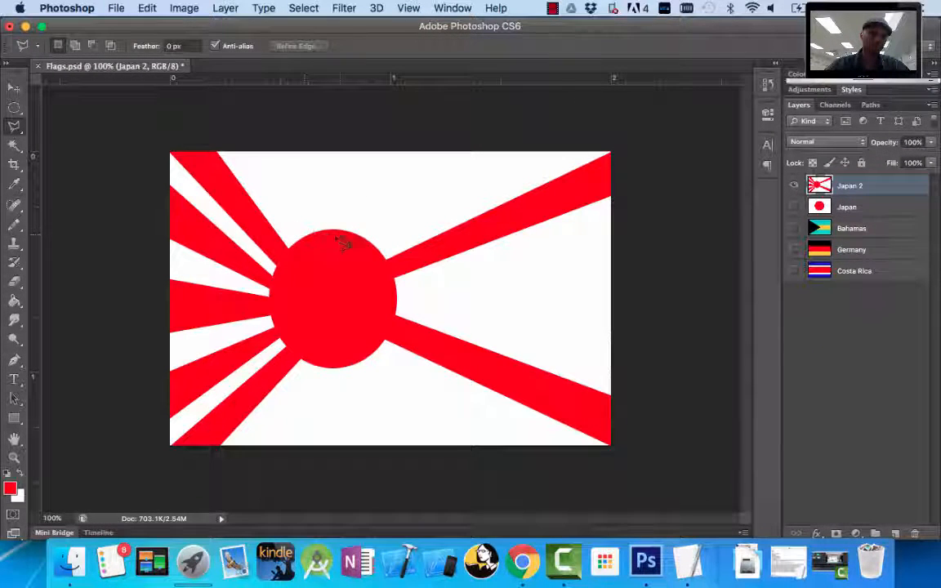
click(332, 235)
click(326, 145)
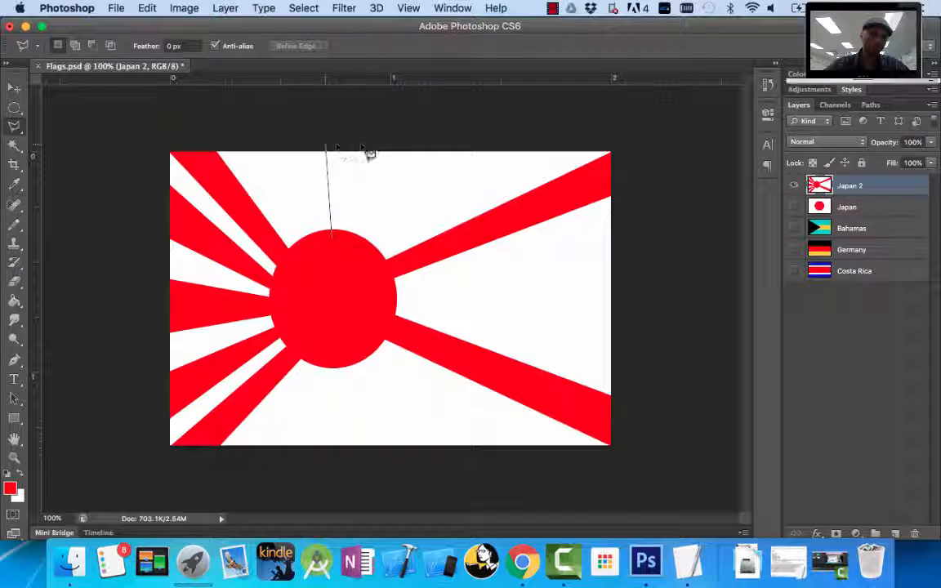
click(381, 146)
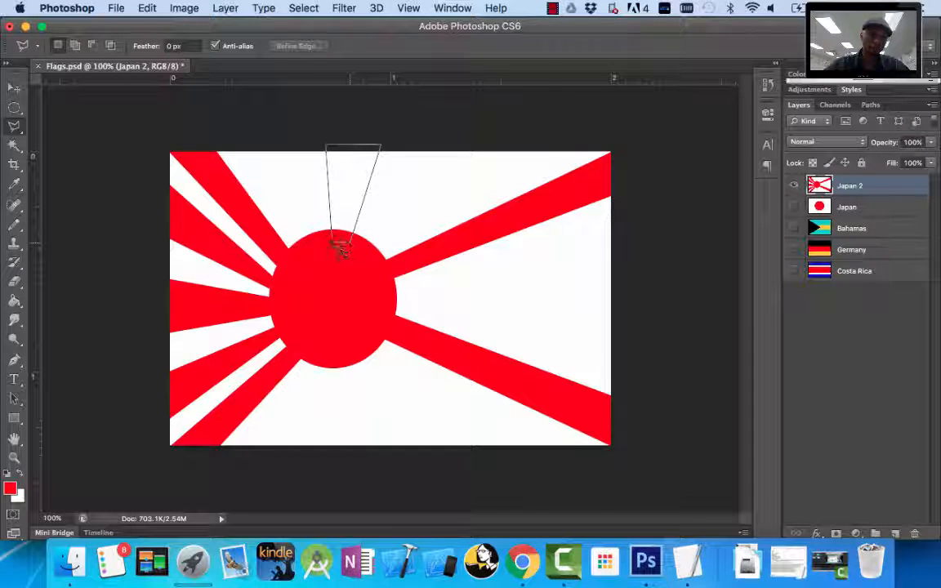
click(333, 237)
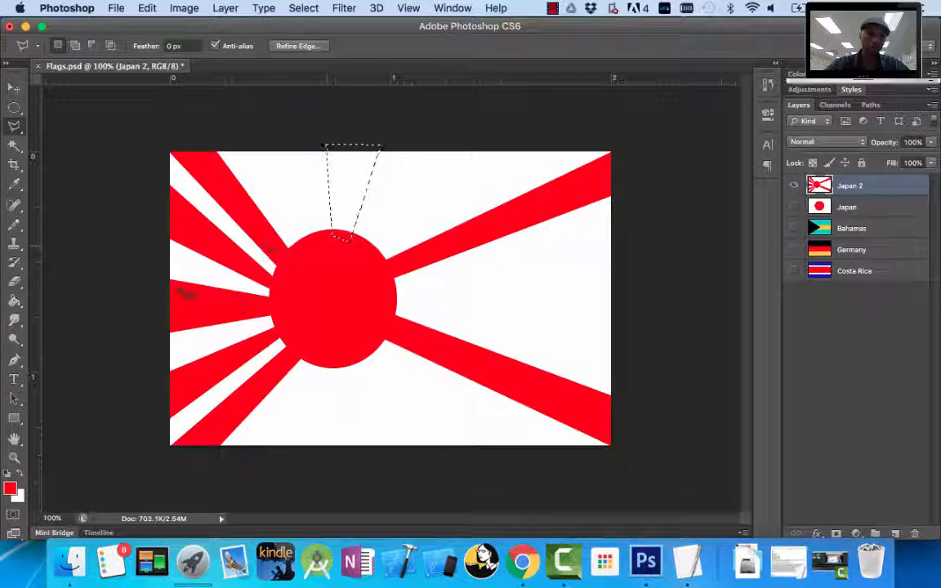
click(14, 299)
click(368, 213)
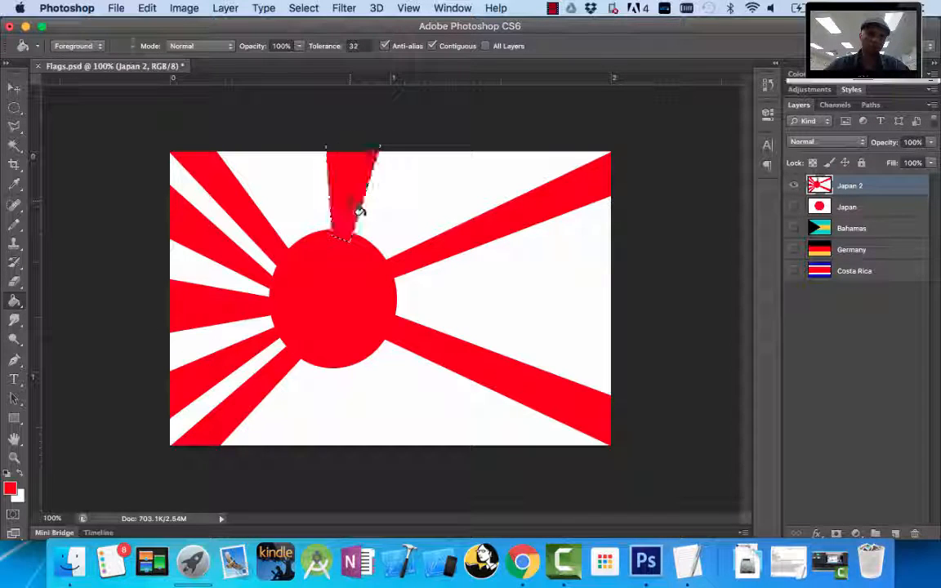
key(super+d)
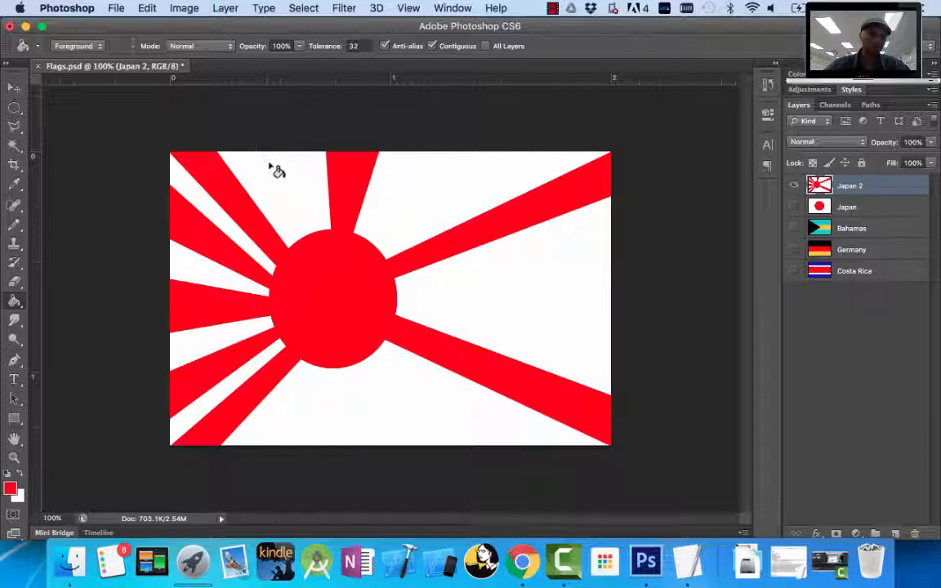
Outline a tapering ray between the upper-left corner ray and the ray above the sun, fill it with red, and deselect
click(14, 126)
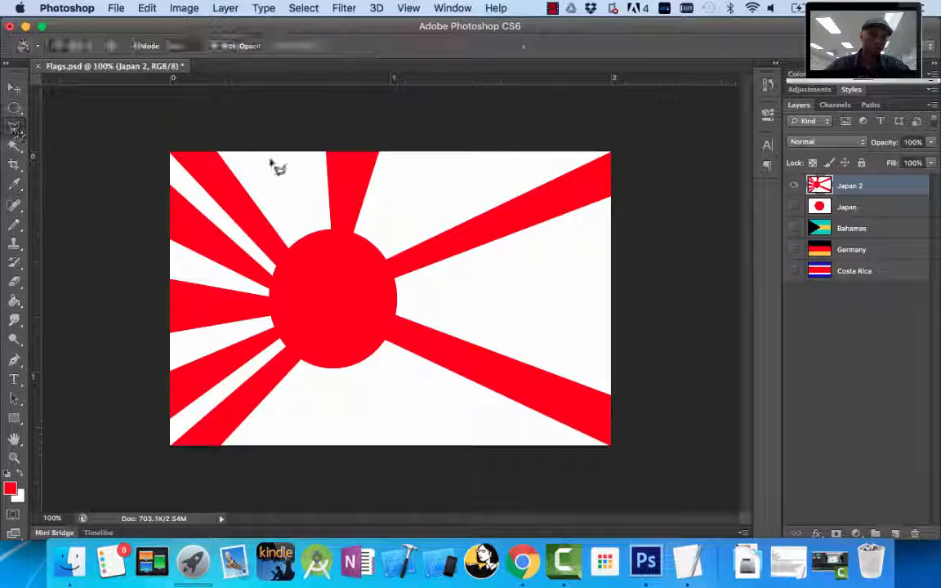
click(255, 153)
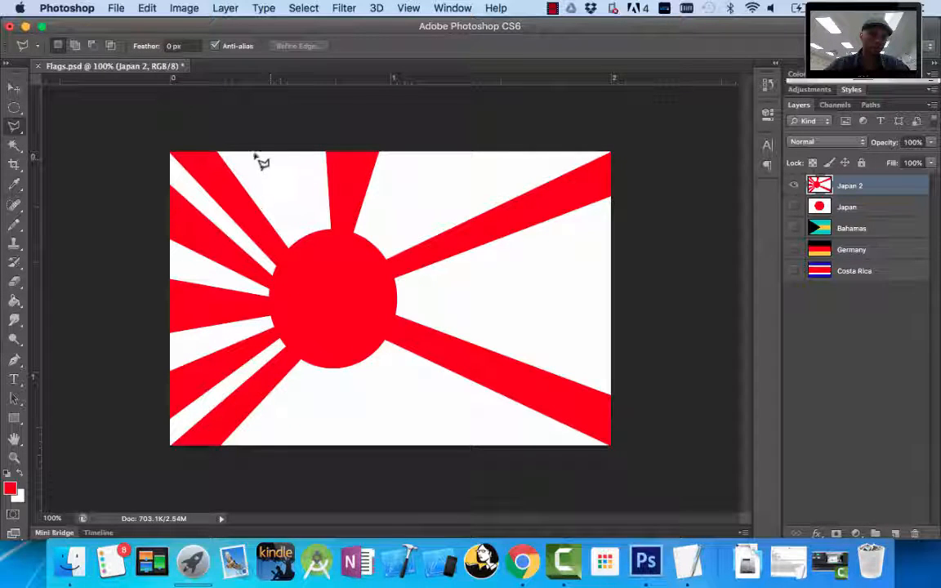
click(315, 242)
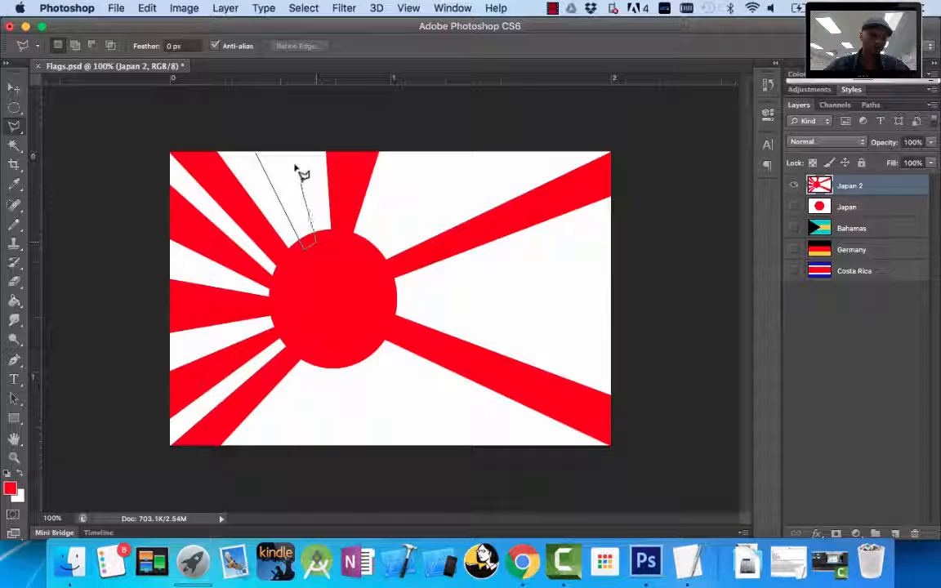
click(293, 149)
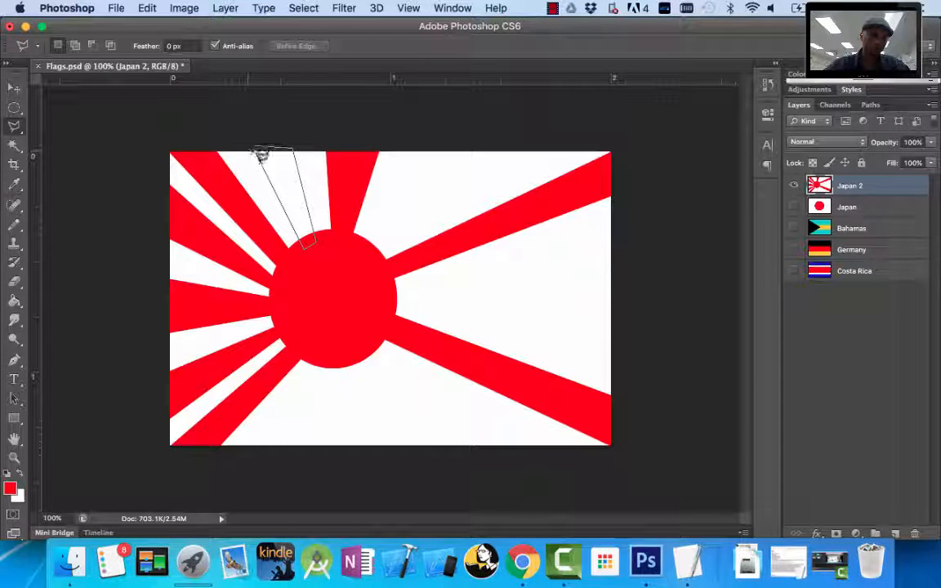
click(256, 154)
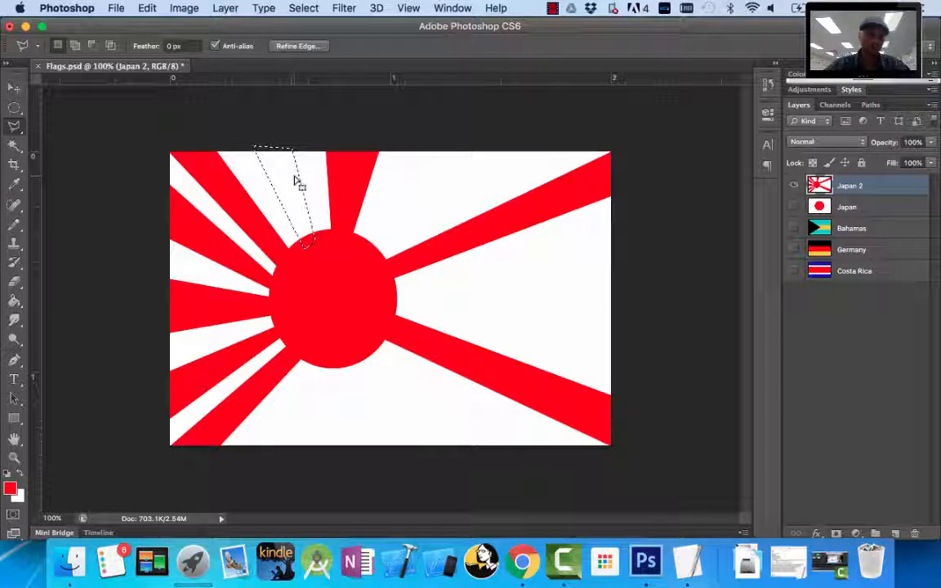
click(14, 300)
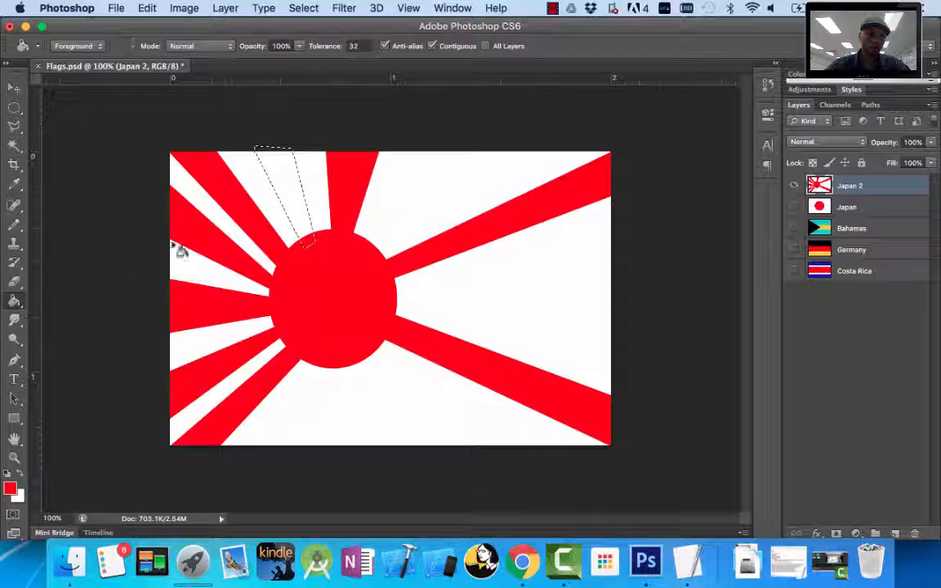
click(286, 200)
key(super+d)
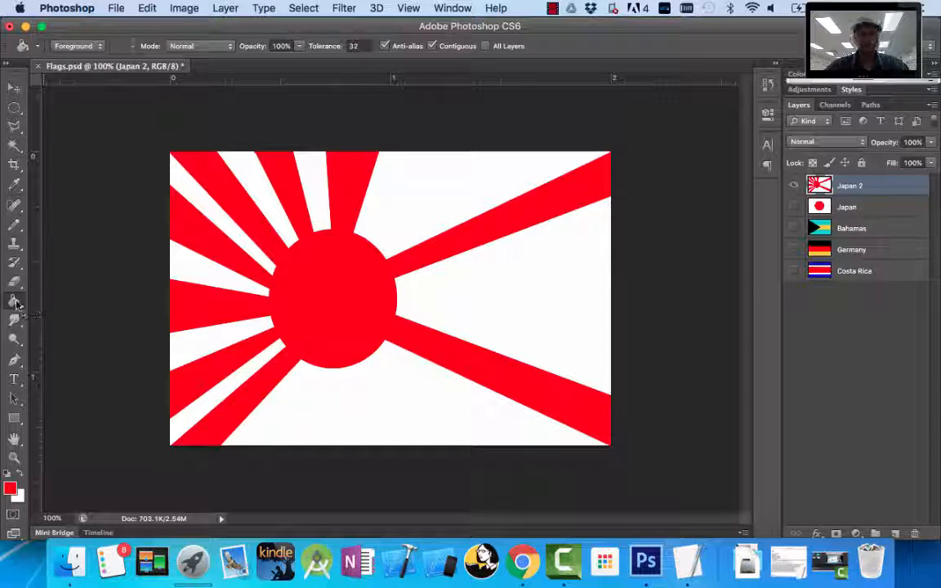
Try a single wide ray between the ray above the sun and the upper-right corner ray, filled with red, and deselect
click(14, 126)
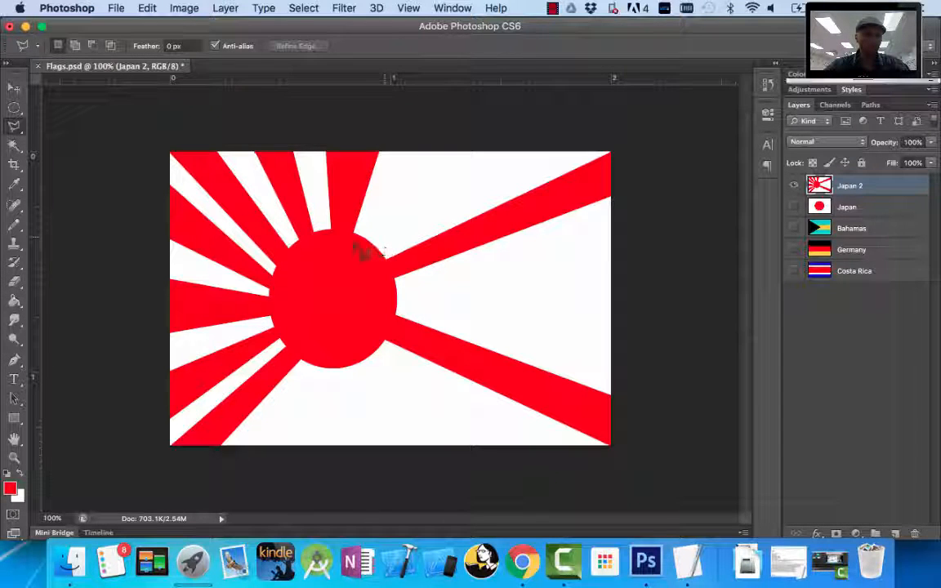
mouse_move(368, 245)
mouse_down()
mouse_move(430, 149)
mouse_move(554, 156)
mouse_move(433, 208)
mouse_move(379, 253)
mouse_move(368, 246)
mouse_up()
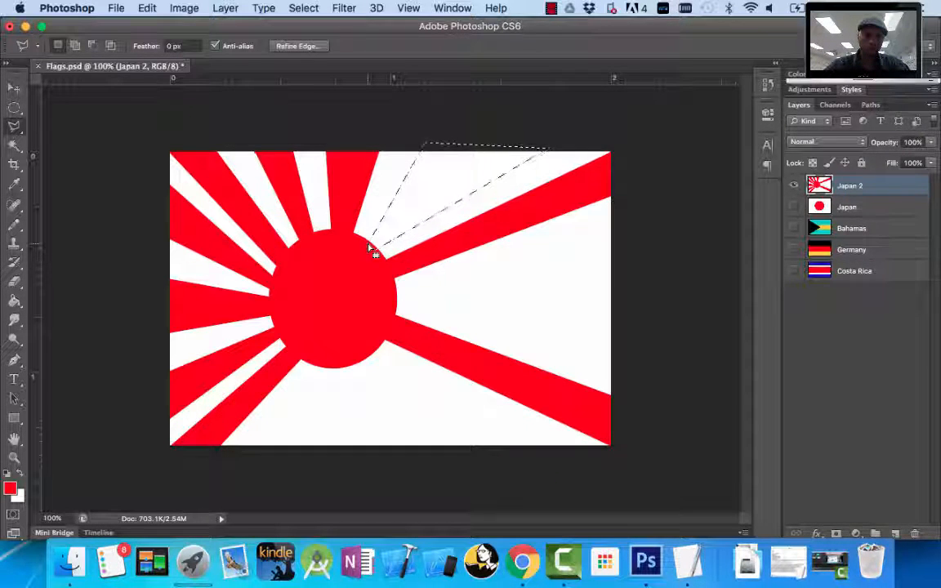
click(14, 304)
click(452, 189)
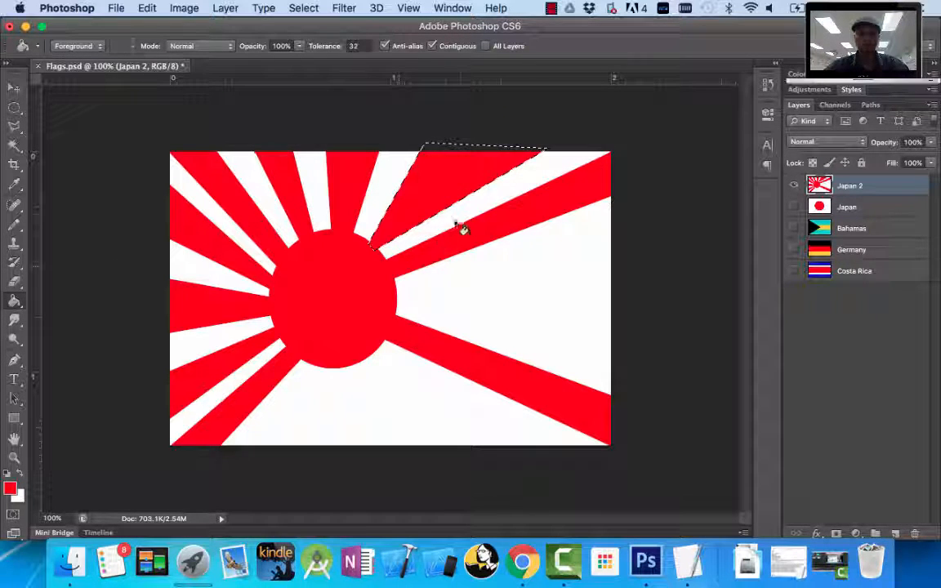
key(super+d)
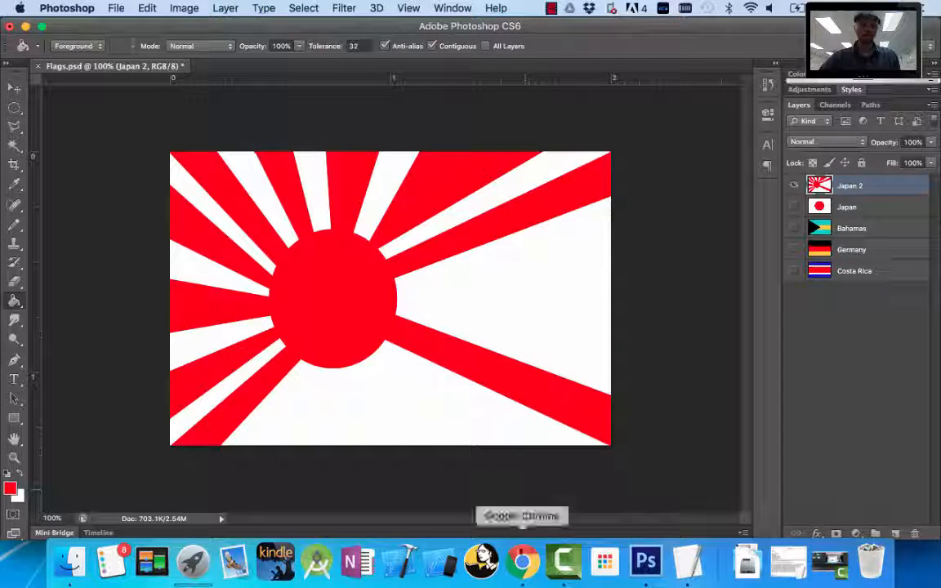
Compare with the reference flag in Chrome, undo the red fill of the wide ray in Photoshop, and clear its selection
click(522, 560)
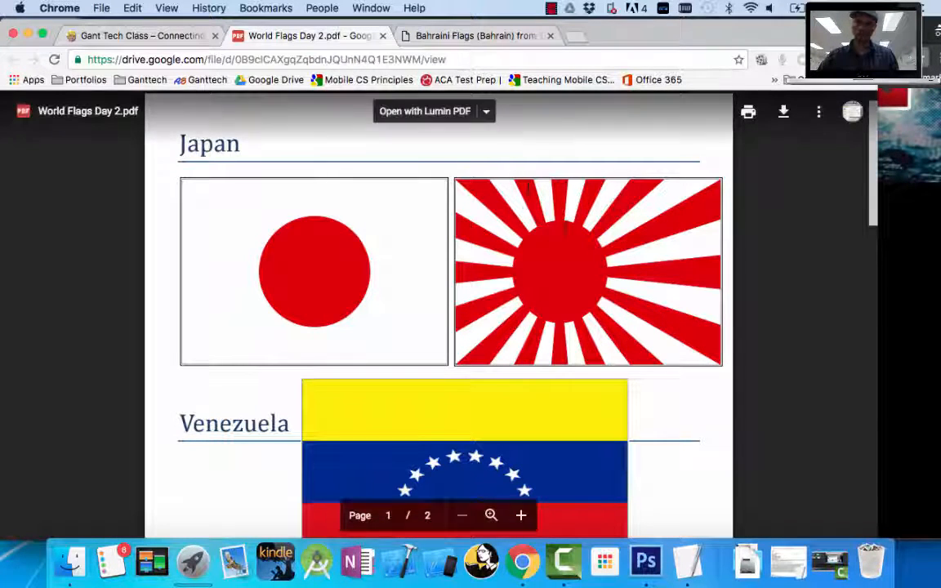
click(645, 561)
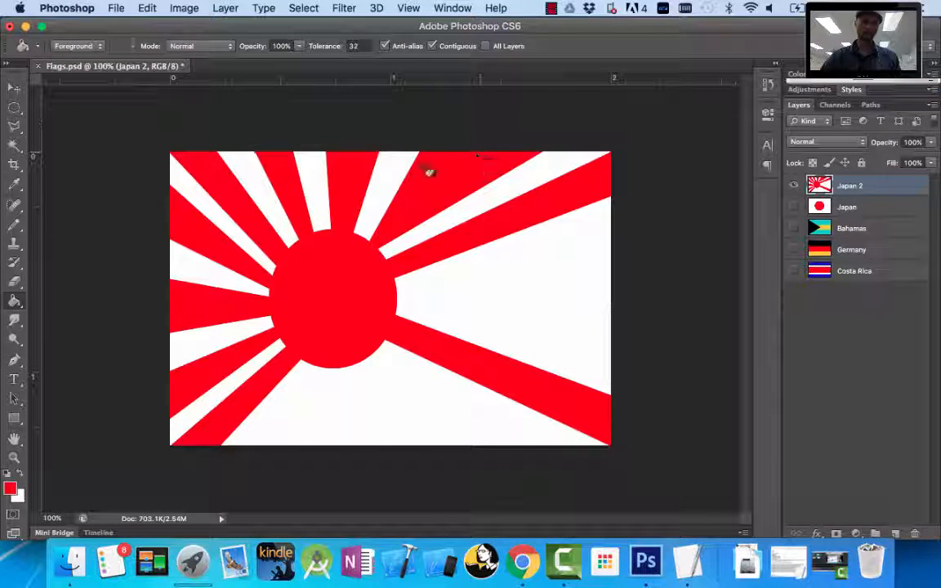
click(148, 9)
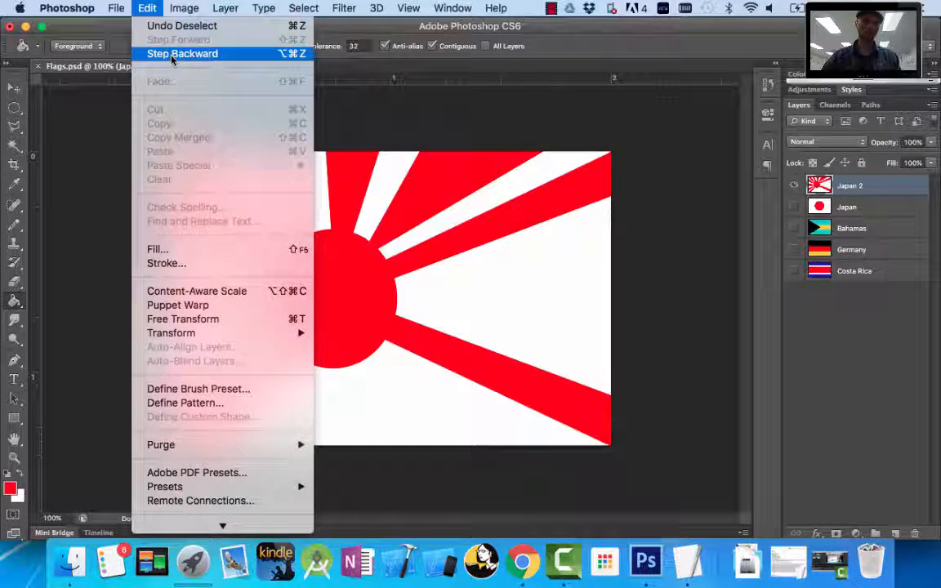
click(155, 53)
click(149, 9)
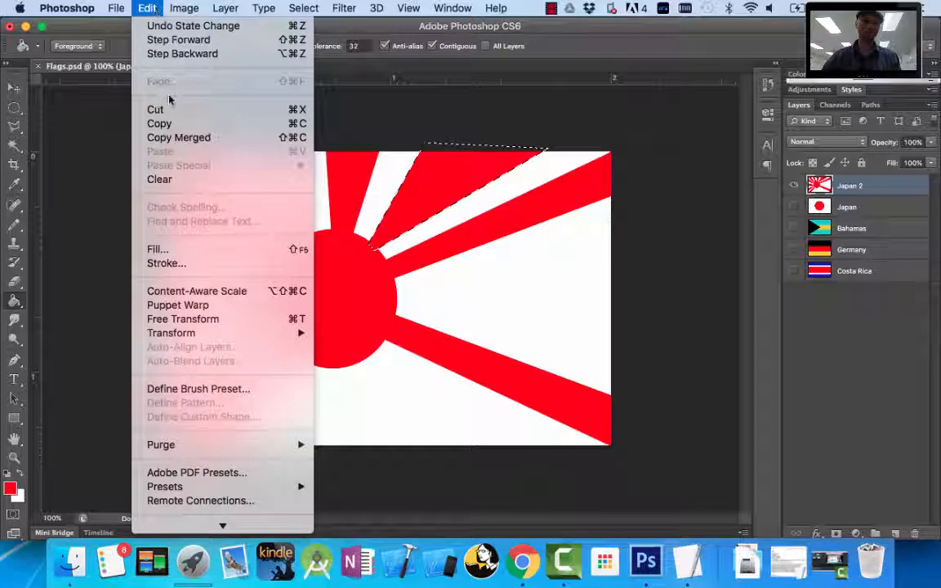
click(168, 53)
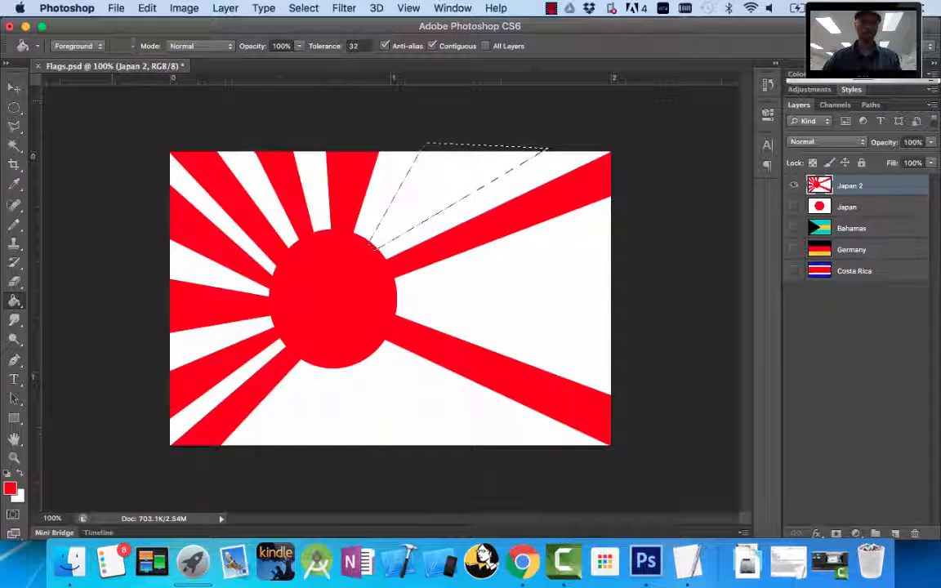
click(302, 7)
click(317, 39)
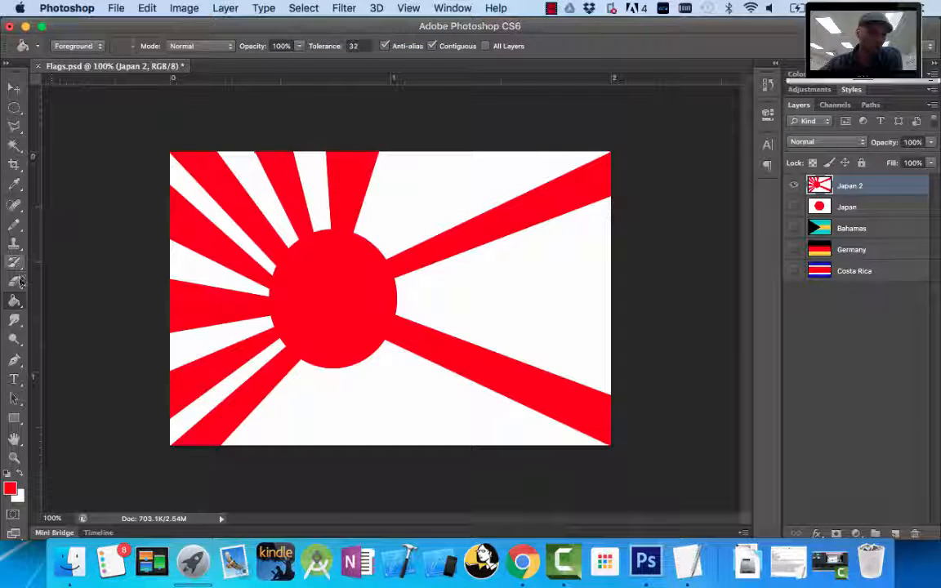
Outline a narrower tapering ray from the top edge to the sun, just right of the ray above the sun, fill it red, and deselect
click(14, 126)
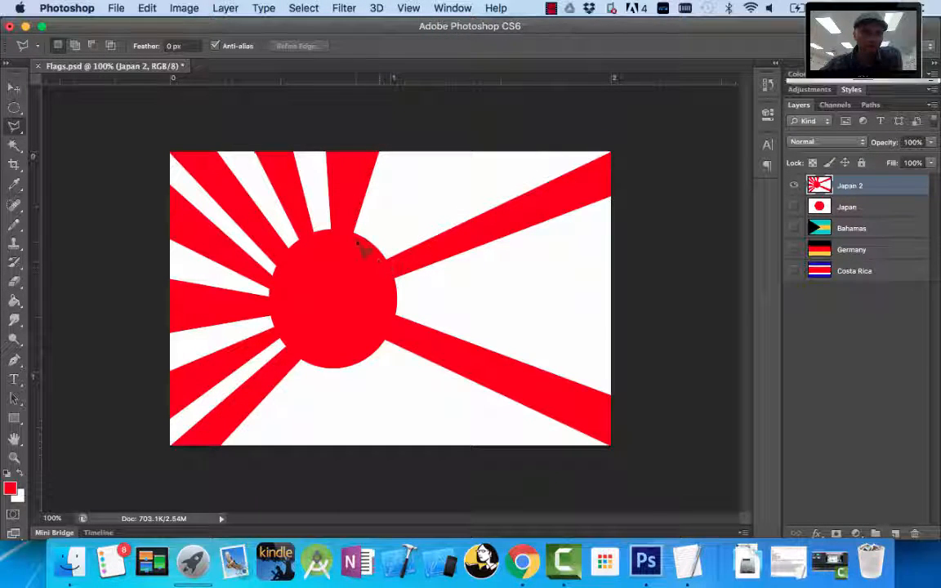
click(404, 136)
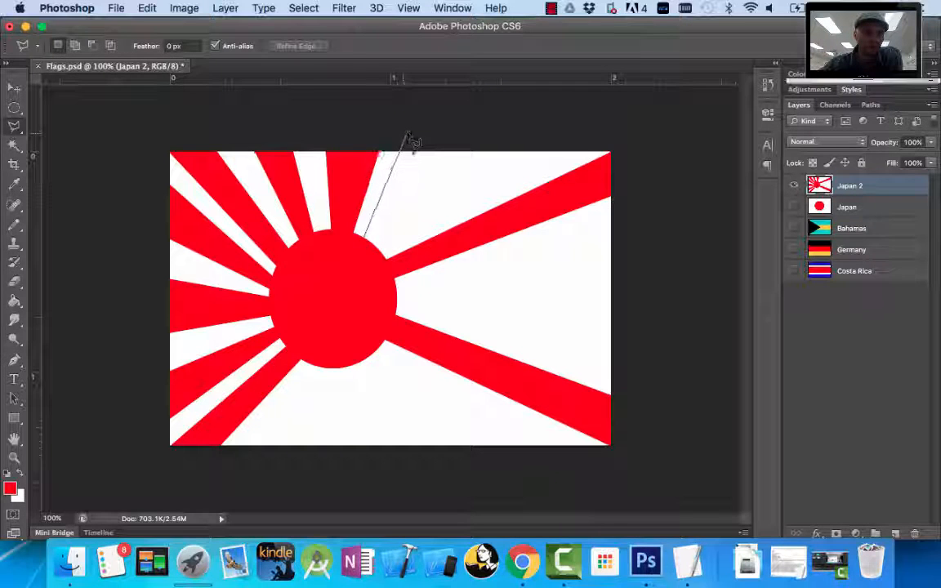
click(458, 143)
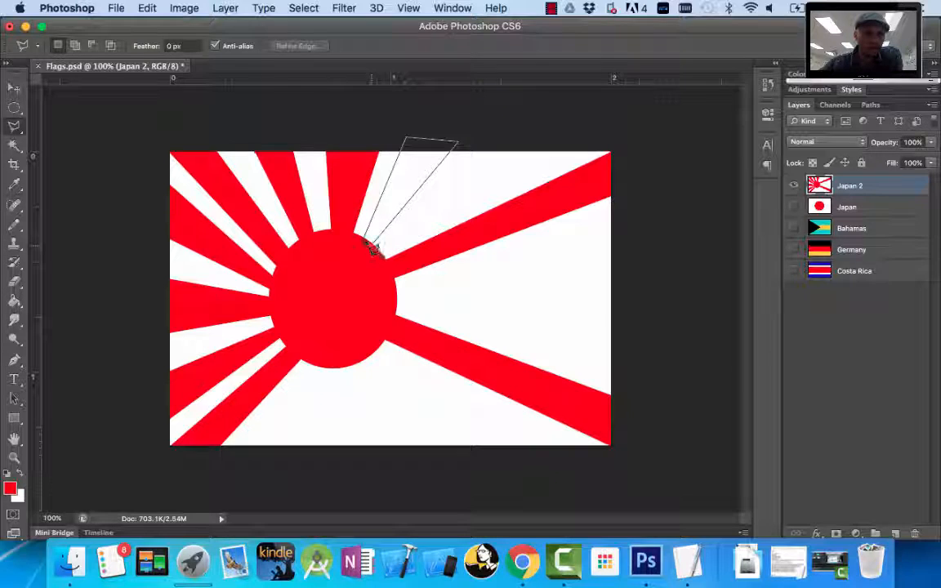
click(368, 245)
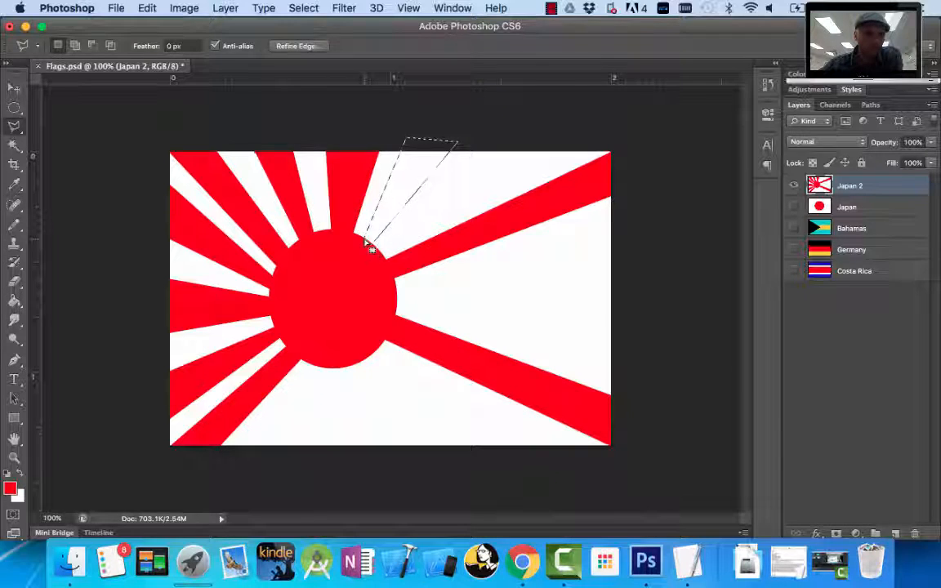
click(13, 301)
click(411, 190)
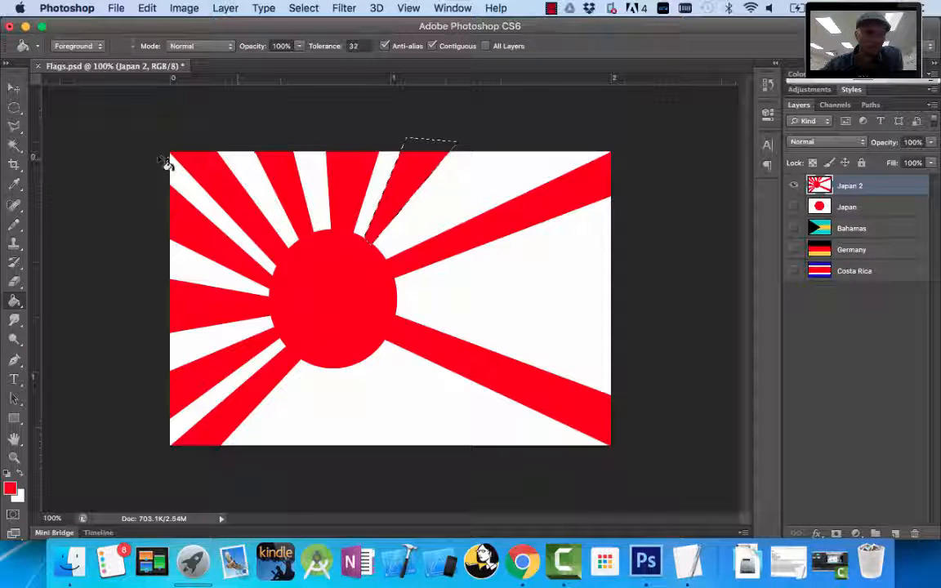
click(14, 125)
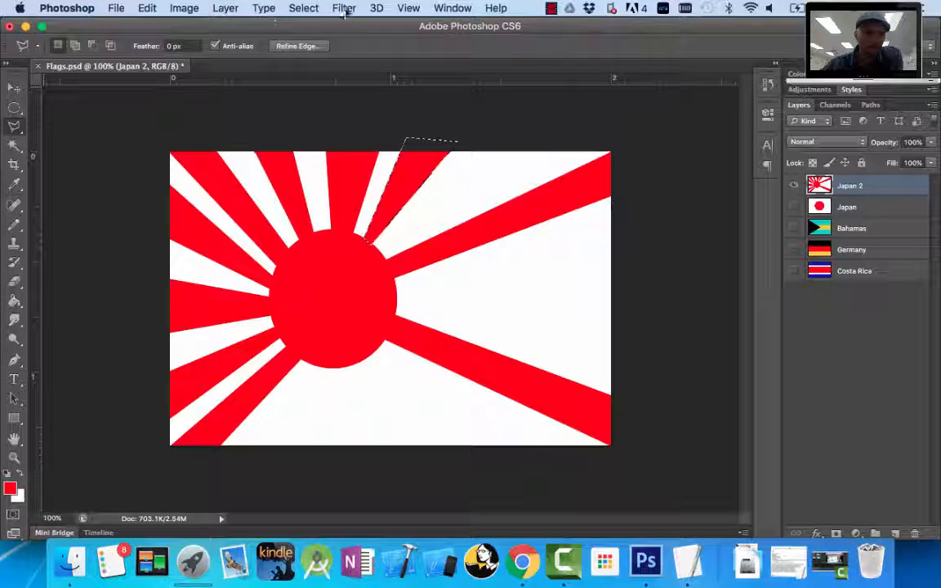
click(303, 8)
click(314, 40)
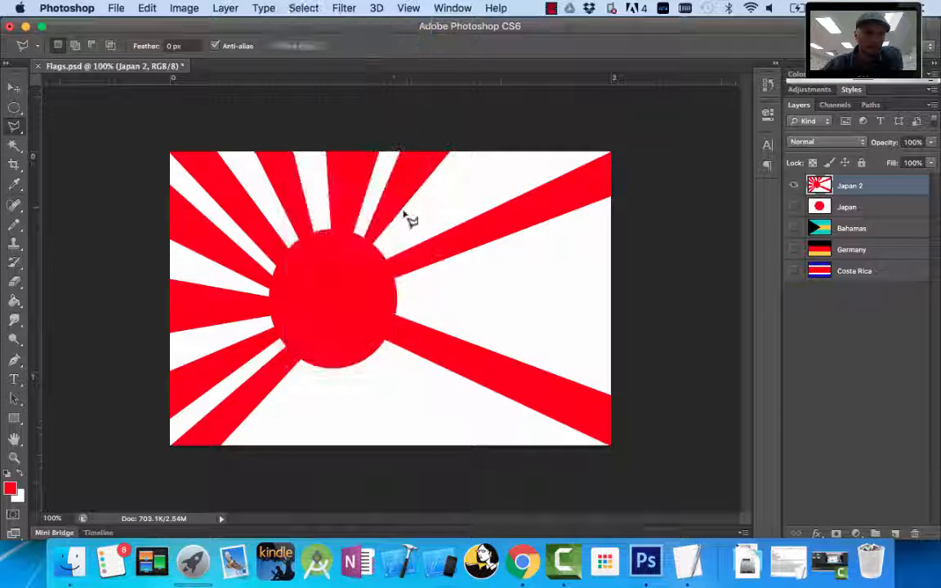
Outline a tapering ray from the sun to the top edge, just left of the upper-right corner ray, fill it red, and deselect
click(384, 254)
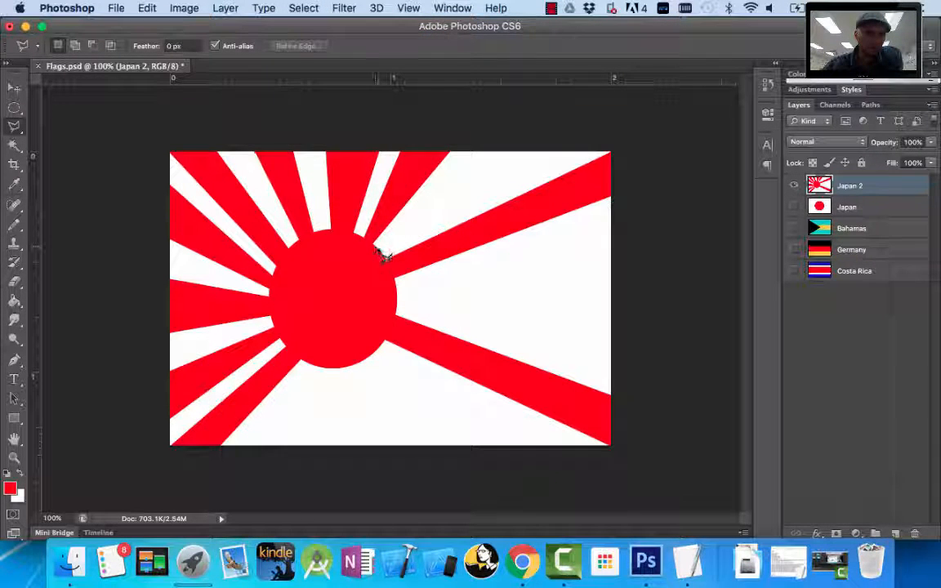
click(486, 149)
click(564, 145)
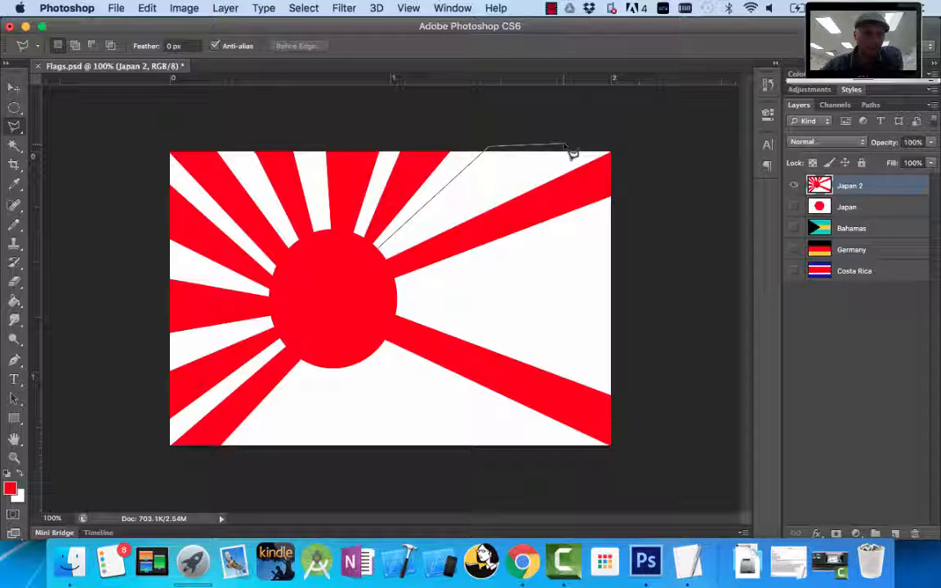
click(381, 253)
click(14, 301)
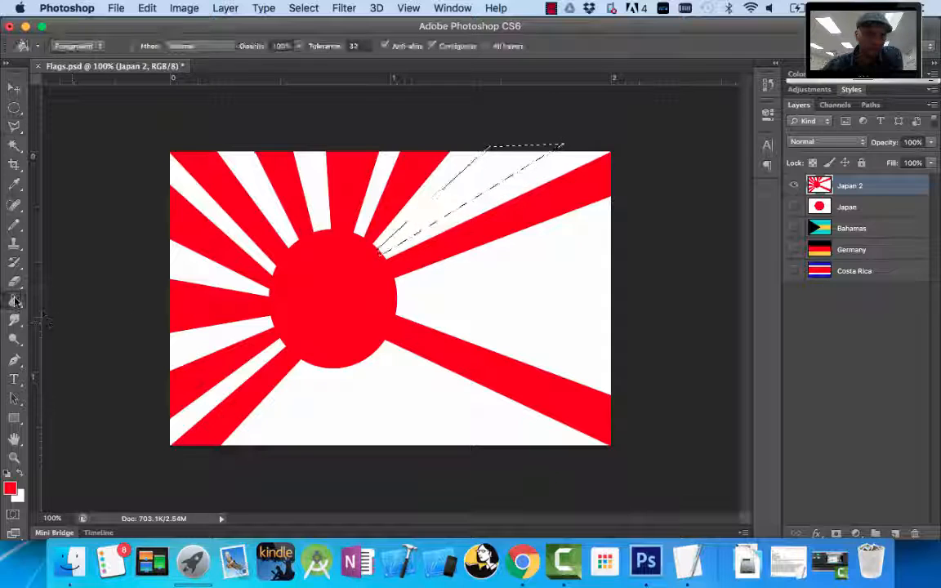
click(457, 203)
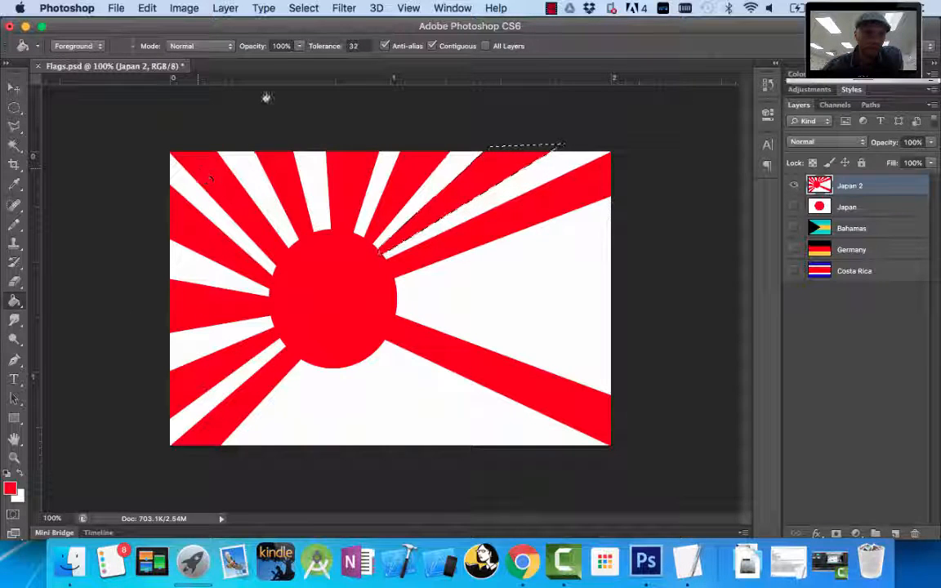
click(309, 10)
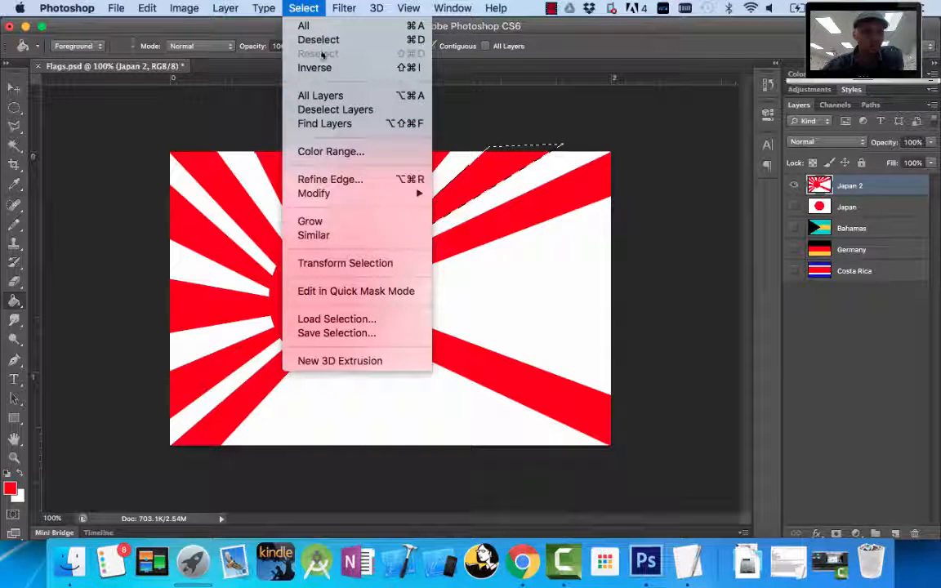
click(319, 41)
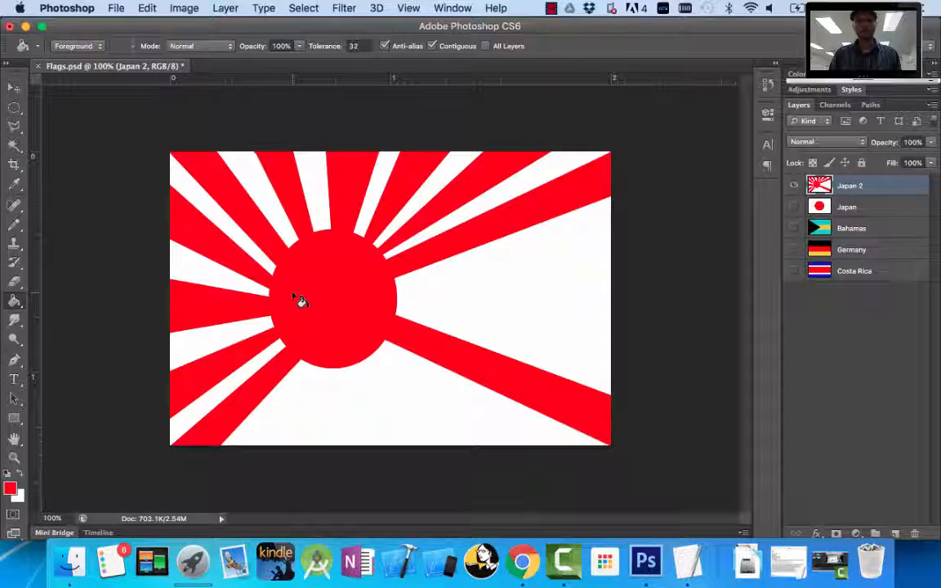
click(14, 109)
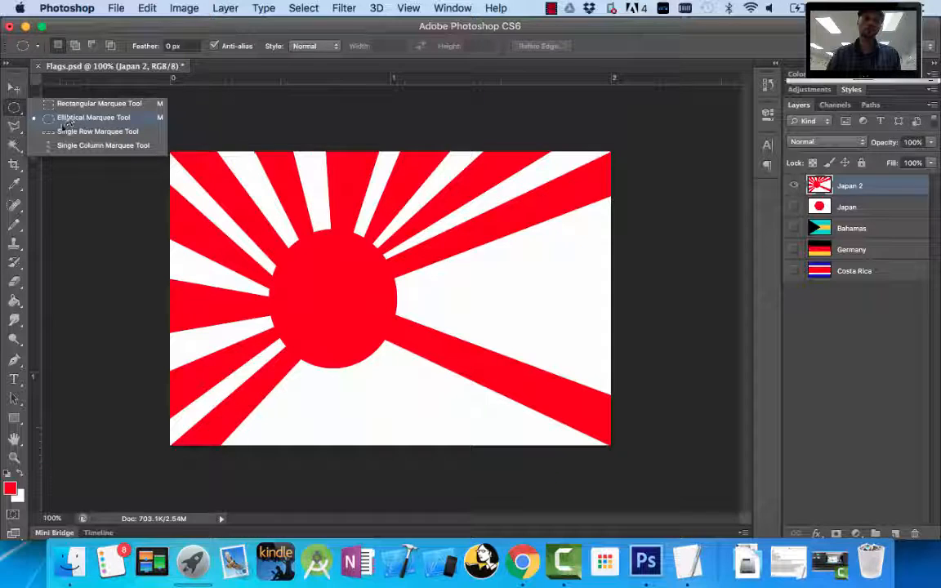
click(111, 245)
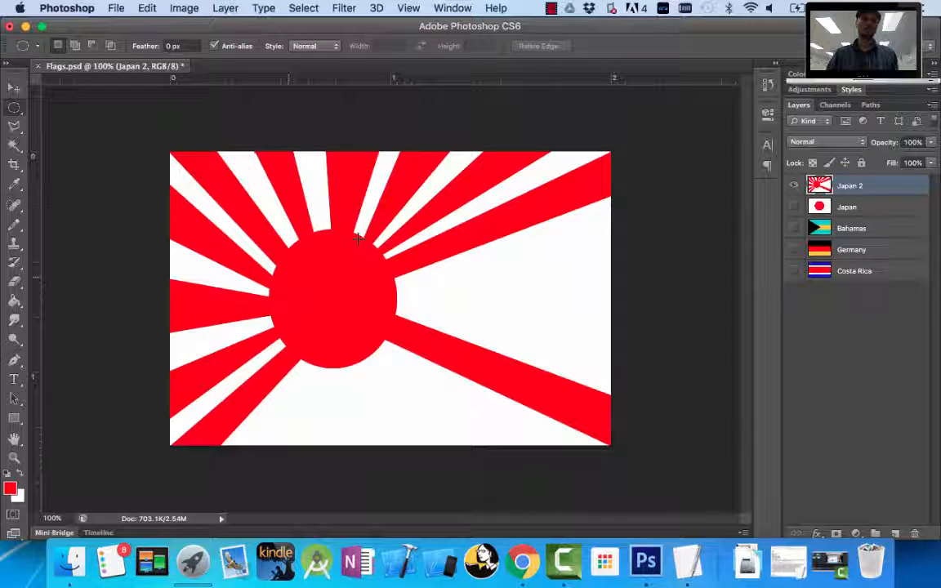
Review the World Flags Day 2 PDF in Chrome, examining the Japan, Venezuela and United States flags and the list of flags to create
click(523, 562)
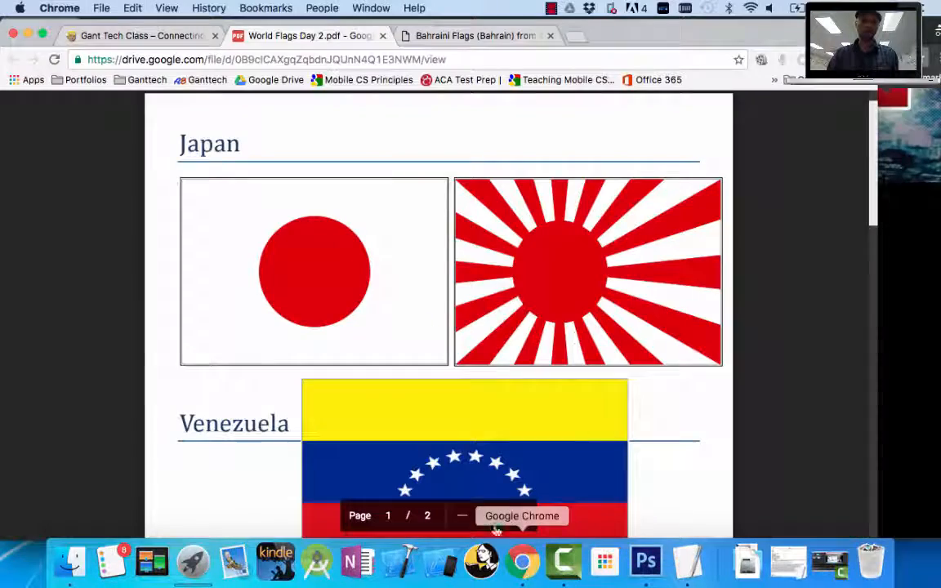
scroll(586, 344, down, 8)
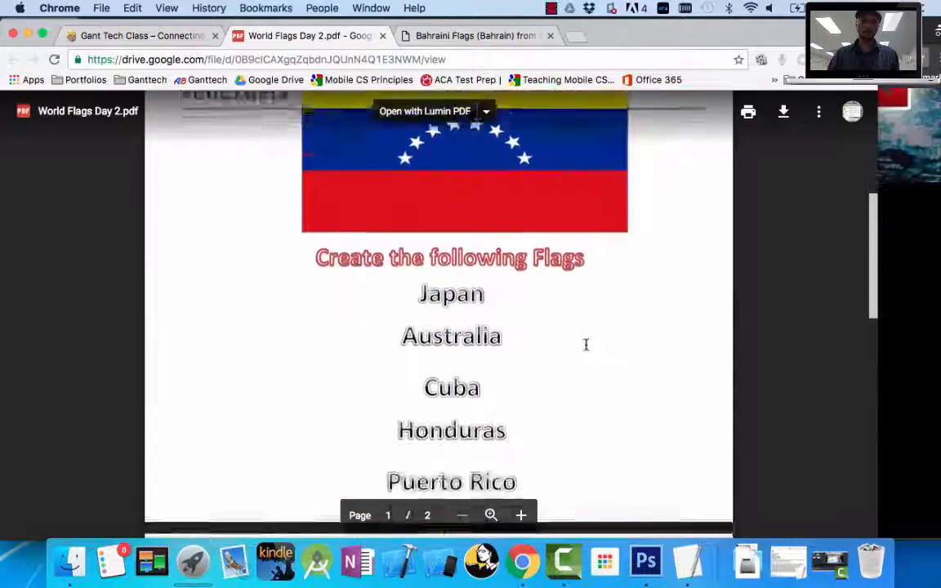
scroll(585, 344, down, 3)
scroll(396, 288, up, 5)
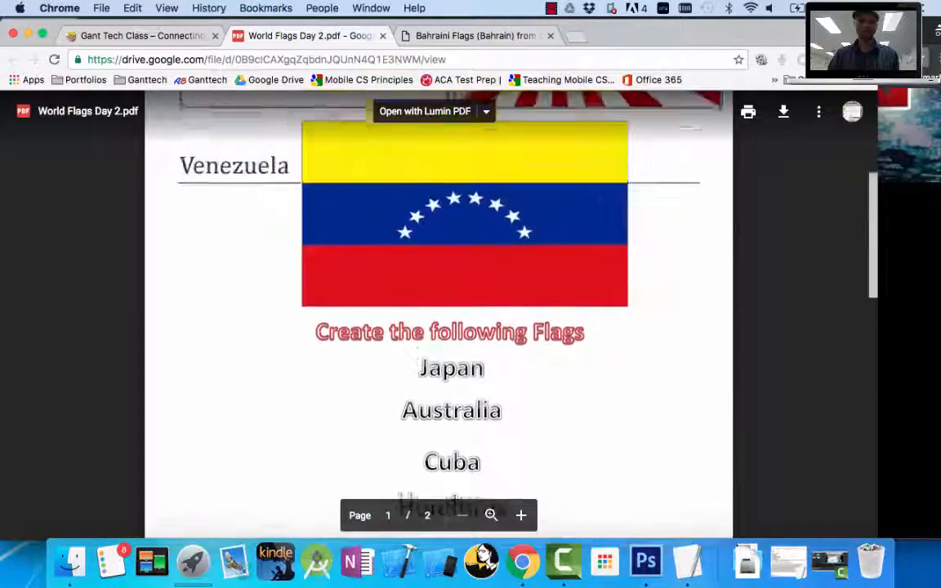
scroll(420, 297, up, 5)
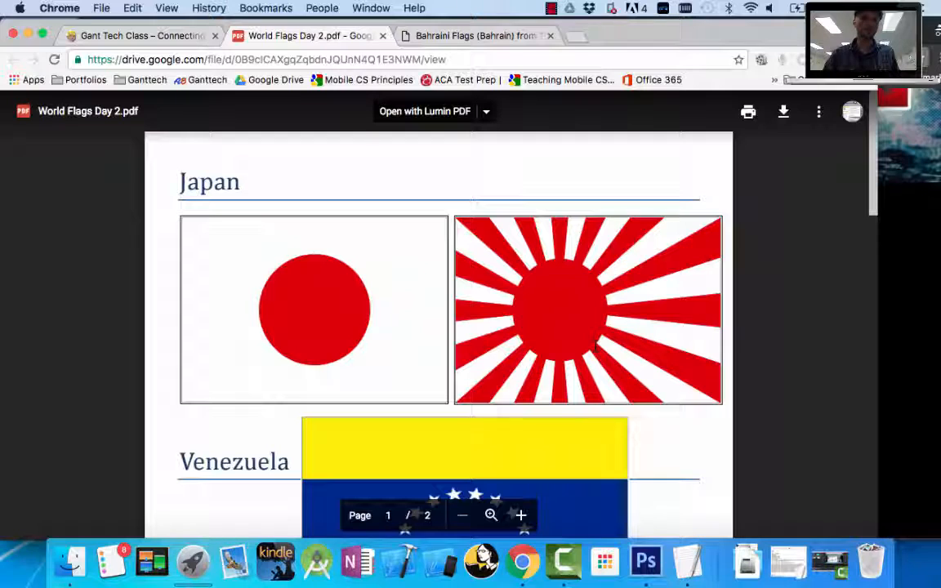
scroll(596, 346, down, 4)
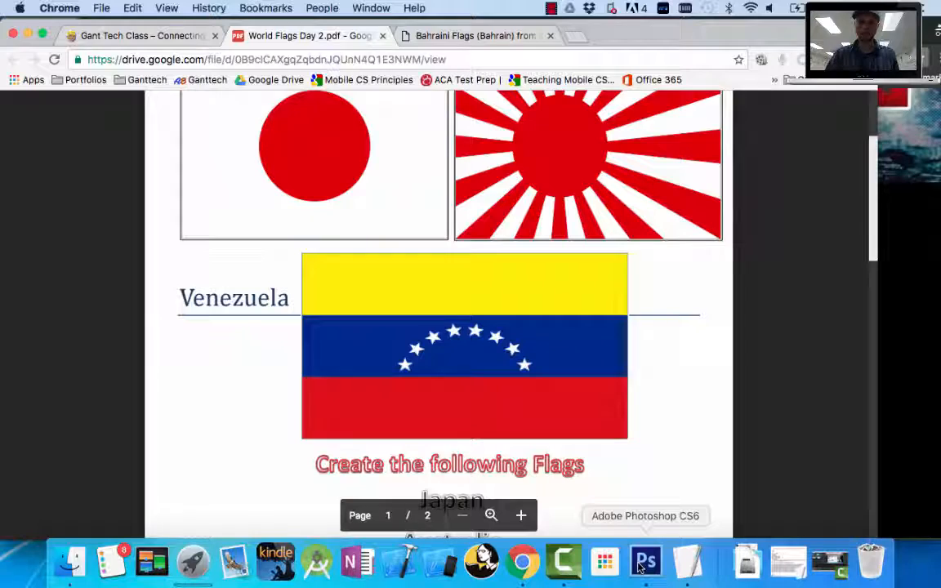
scroll(448, 348, down, 10)
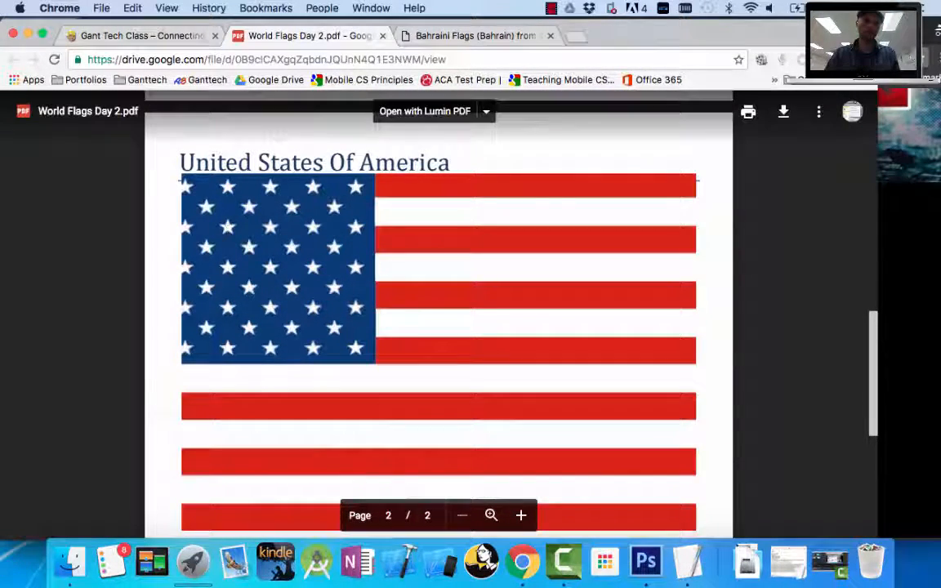
scroll(262, 277, up, 5)
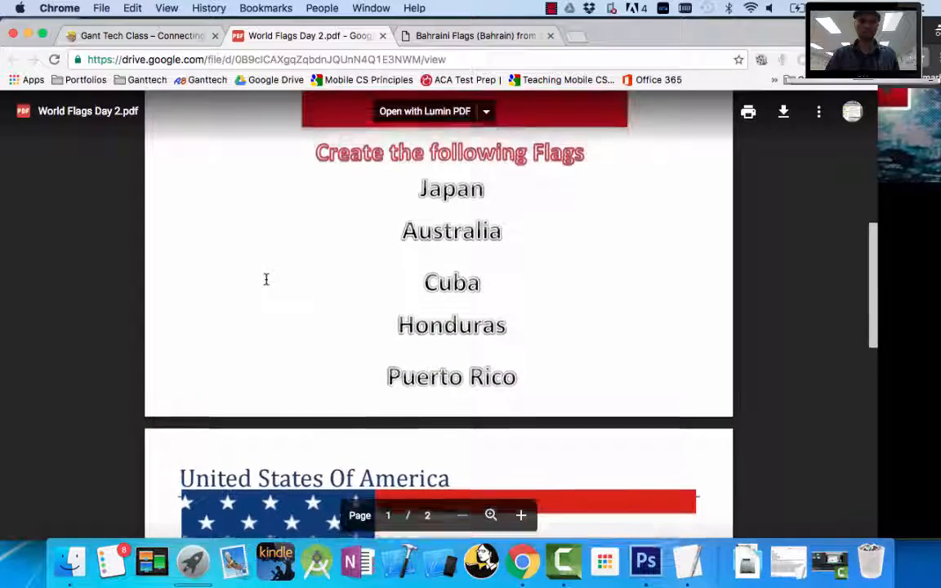
scroll(438, 396, up, 4)
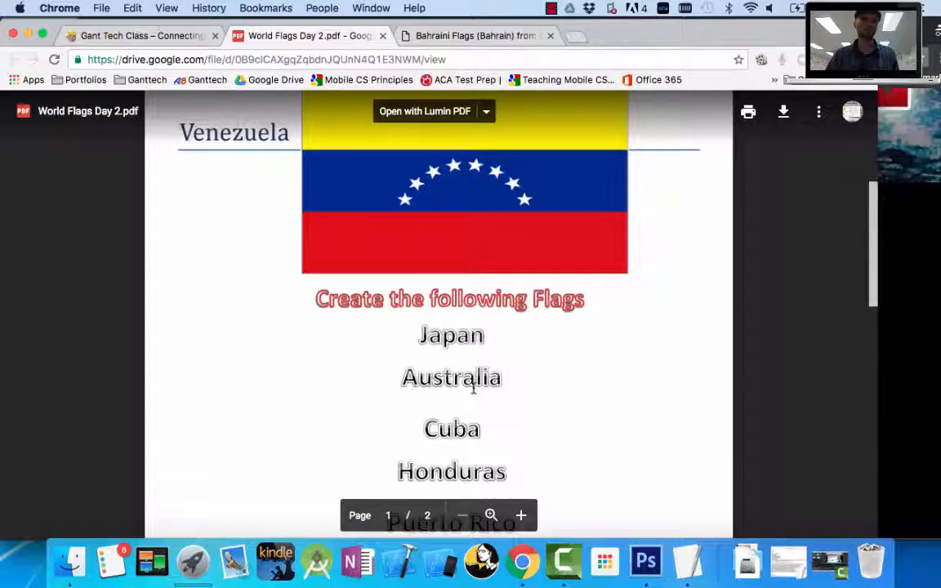
scroll(473, 387, up, 4)
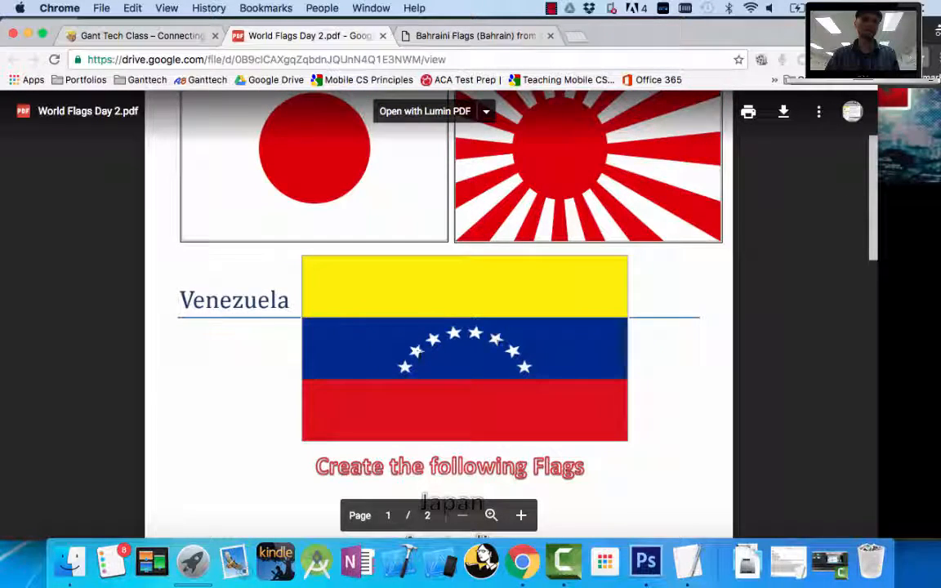
Switch to Photoshop, hide the Japan 2 layer, and add a new layer named Venezuela
click(645, 562)
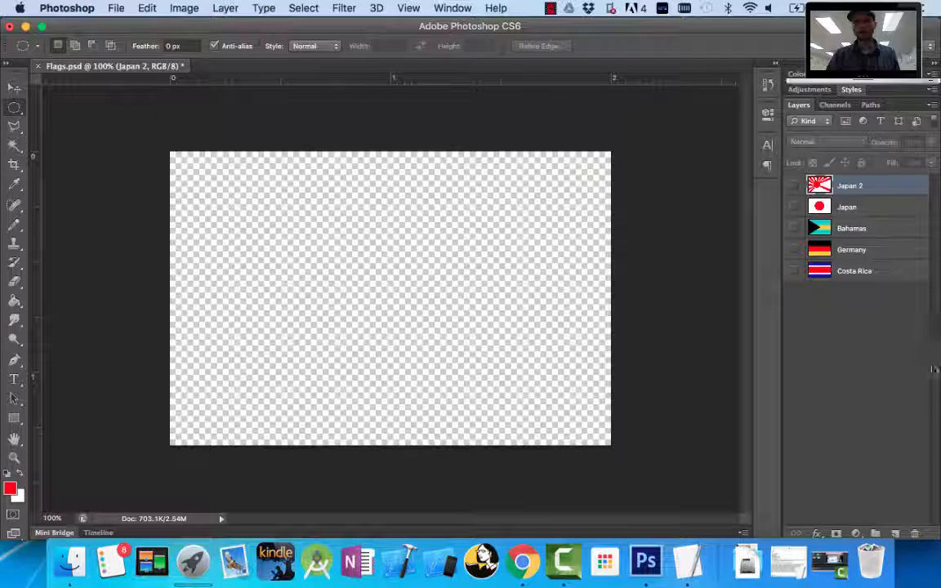
click(895, 535)
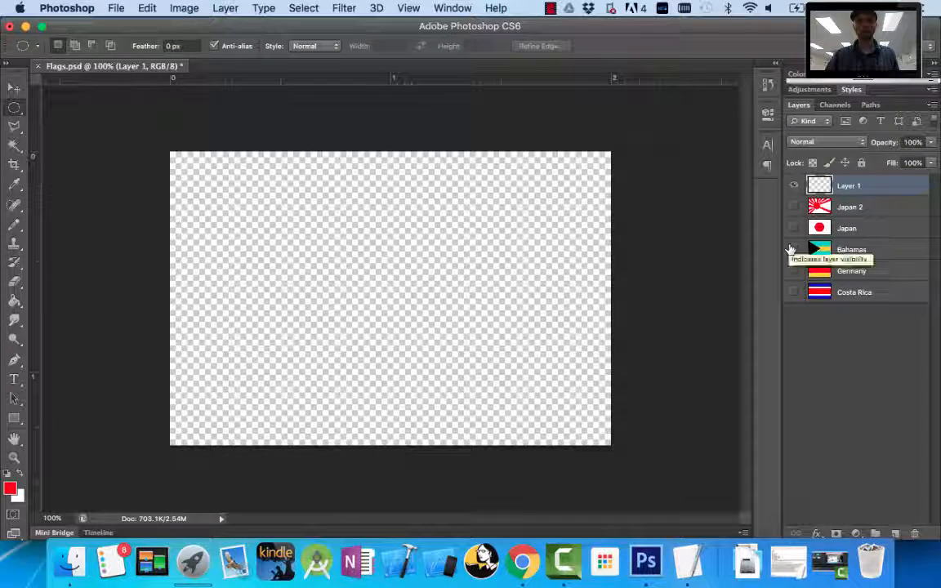
double_click(848, 185)
text(Vietezu)
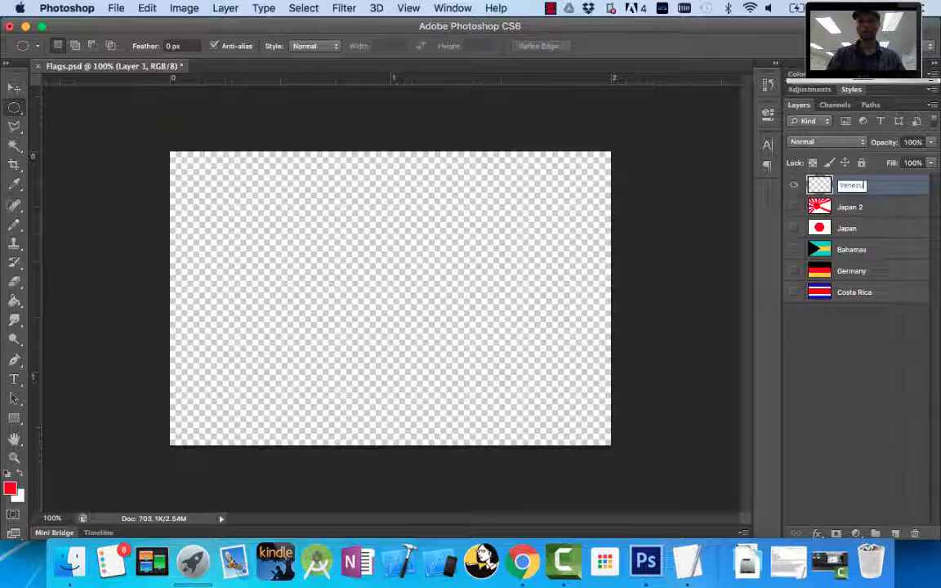
text(ela)
key(Return)
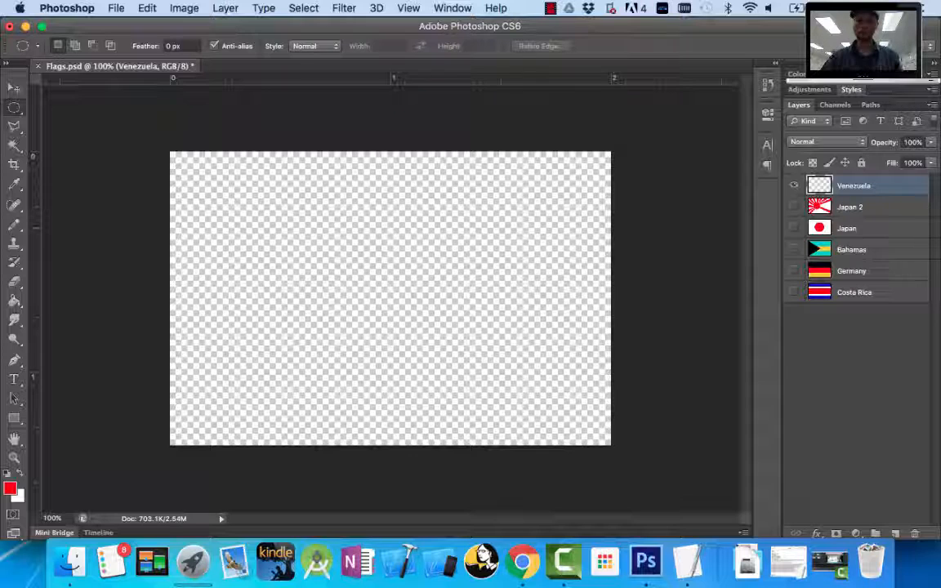
Select a full-width rectangular band over roughly the top third of the Photoshop canvas, checking it against the Venezuela reference flag in Chrome
click(522, 562)
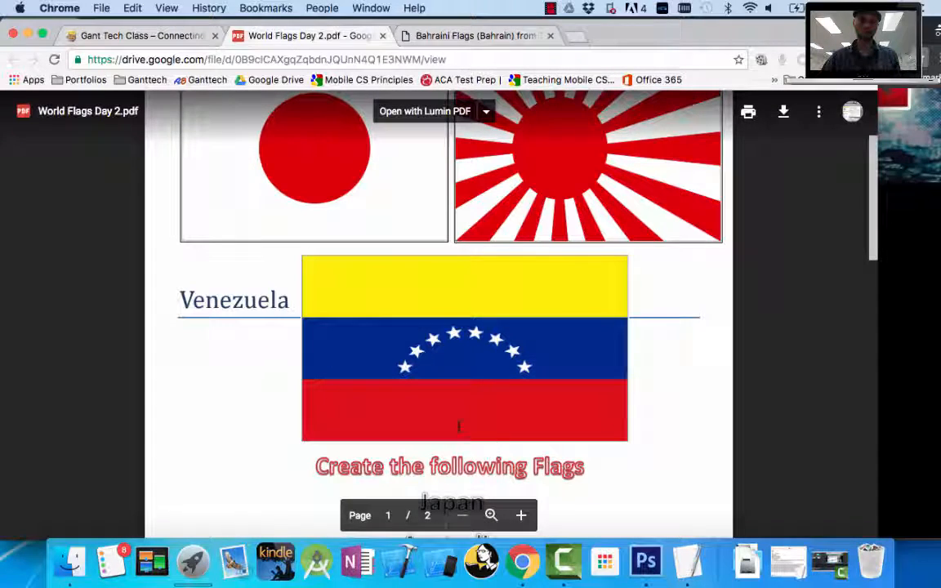
click(645, 561)
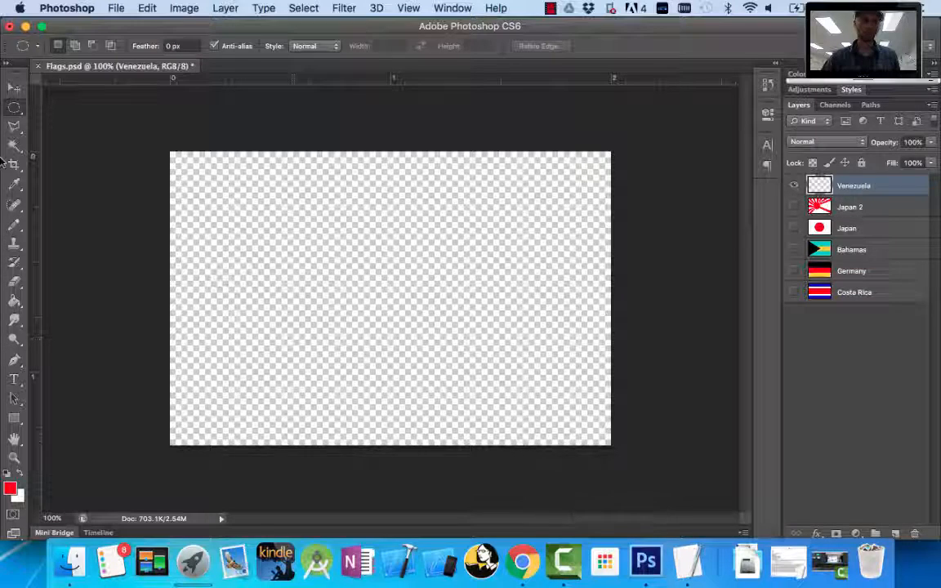
drag(18, 113, 53, 96)
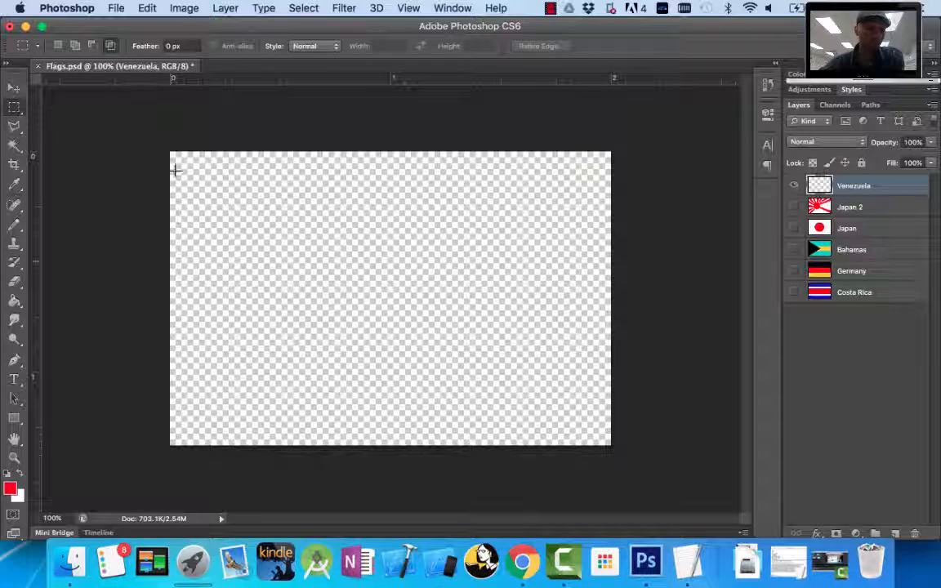
drag(172, 151, 630, 258)
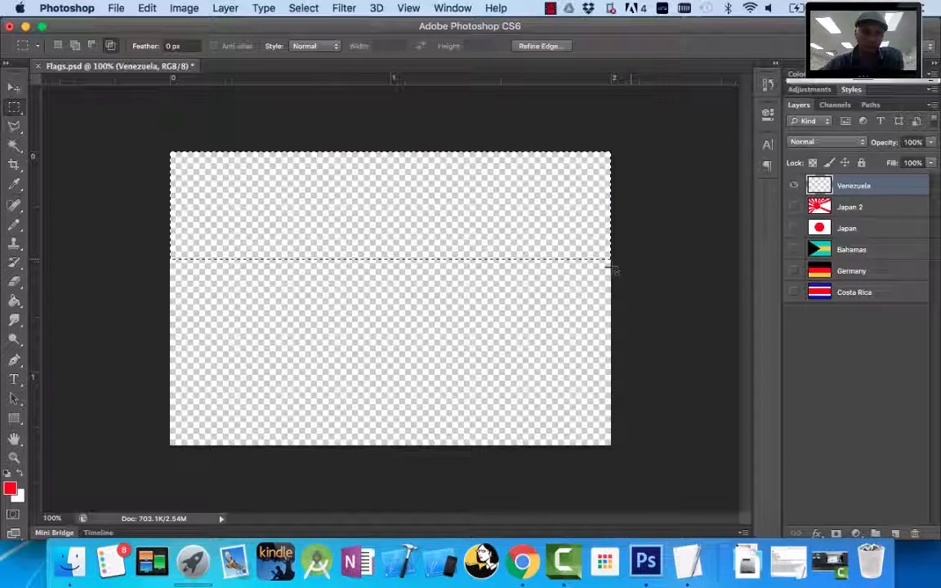
click(519, 562)
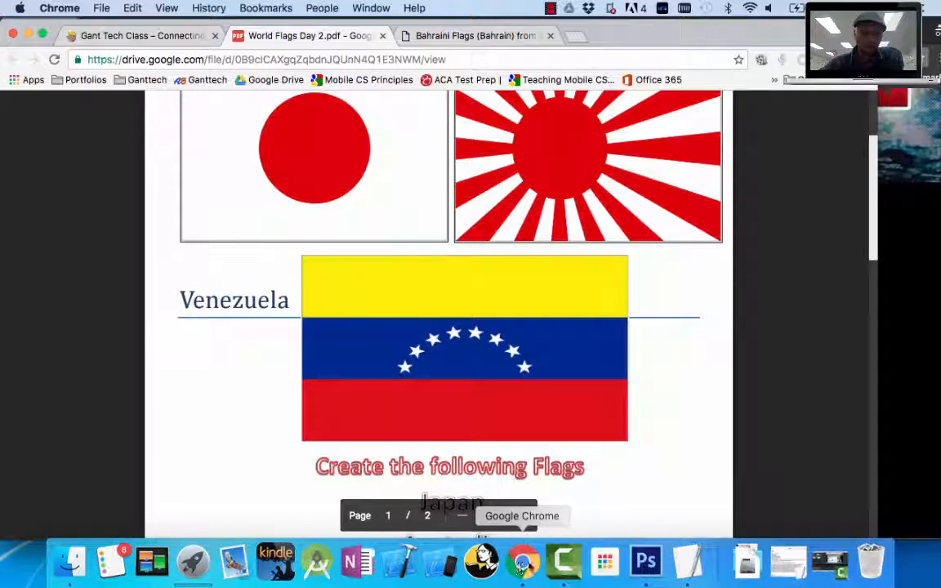
click(645, 562)
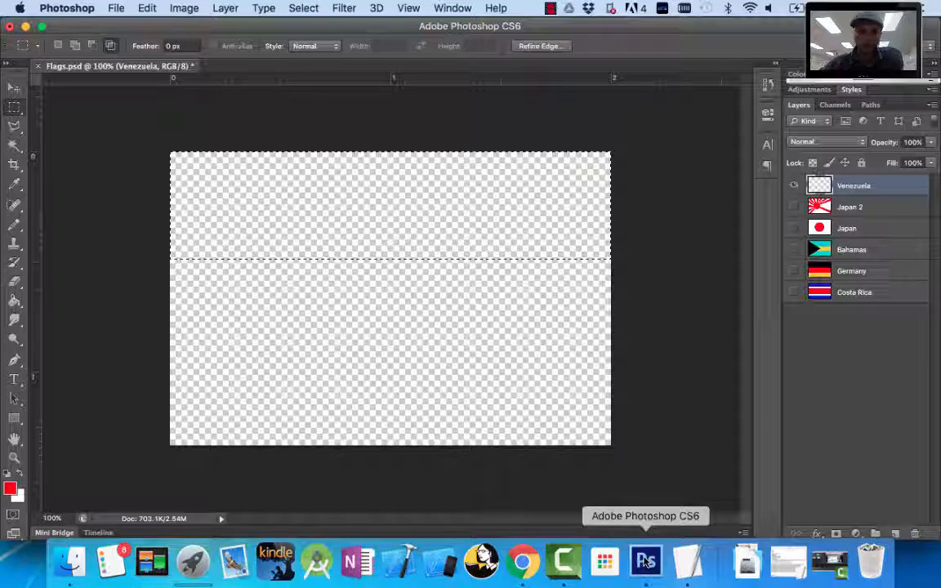
Set the foreground color to bright yellow, keeping red as the background color, and fill the selected top band with it
click(19, 481)
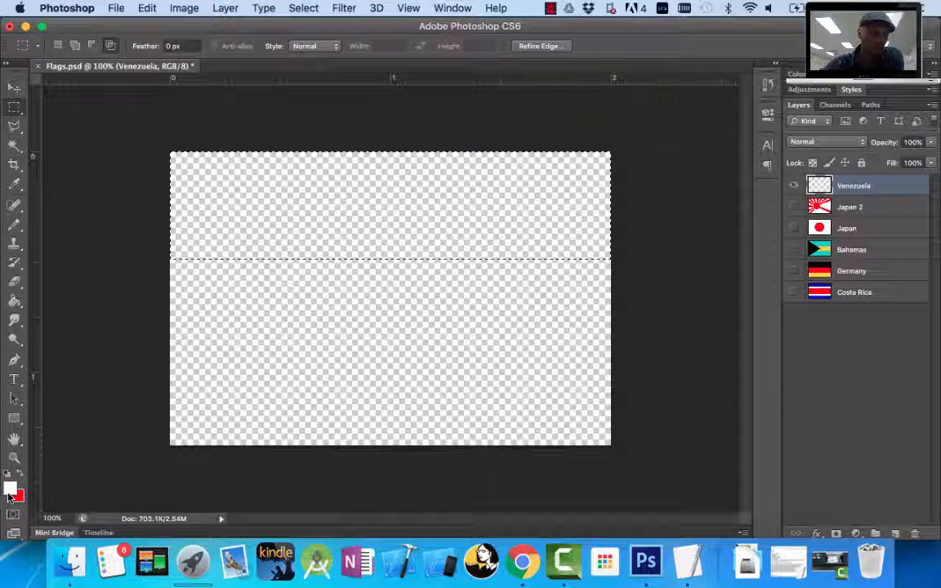
click(12, 487)
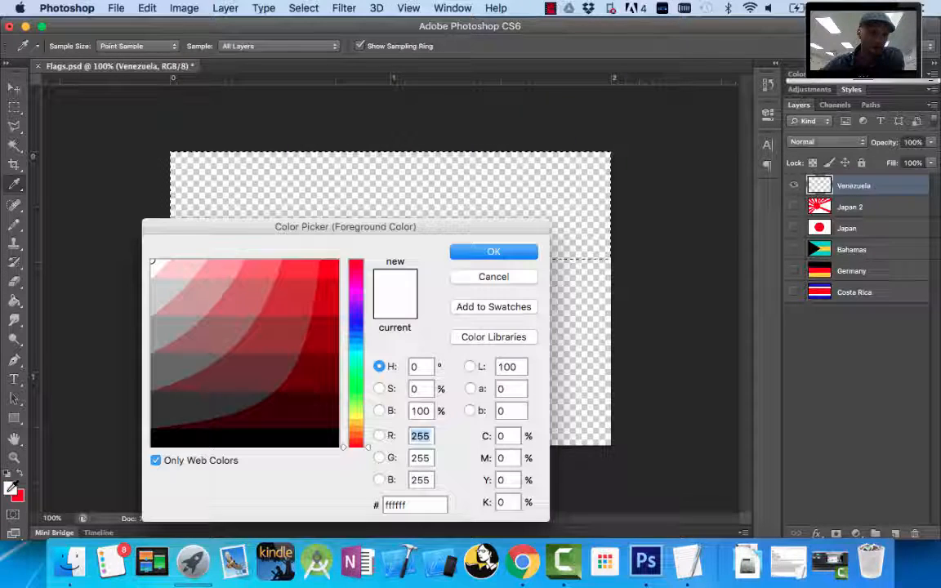
click(358, 413)
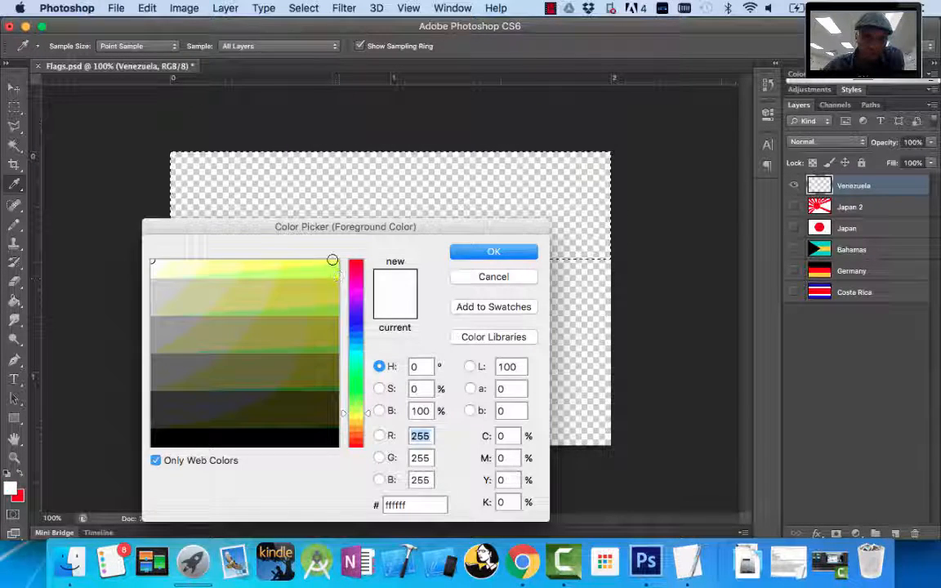
click(332, 260)
click(465, 254)
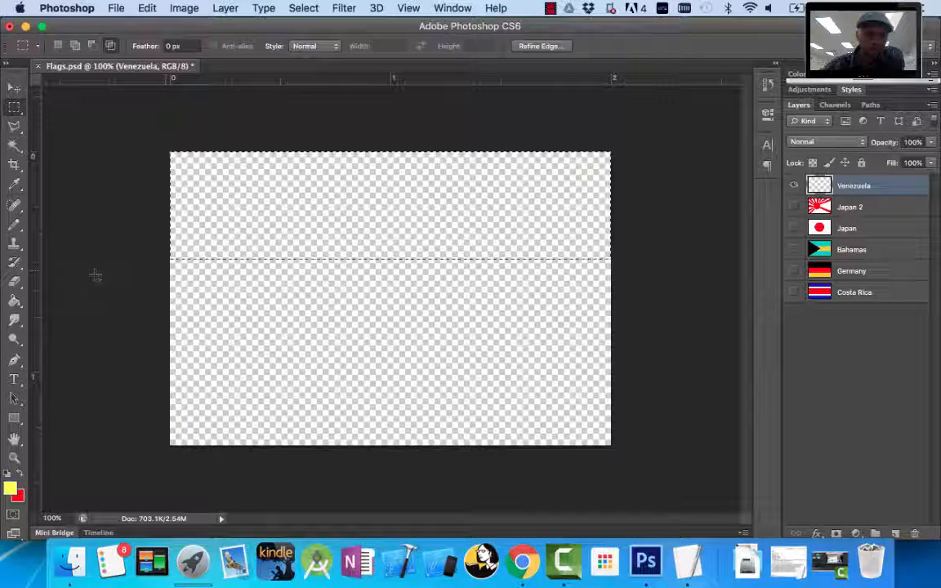
click(14, 300)
click(251, 229)
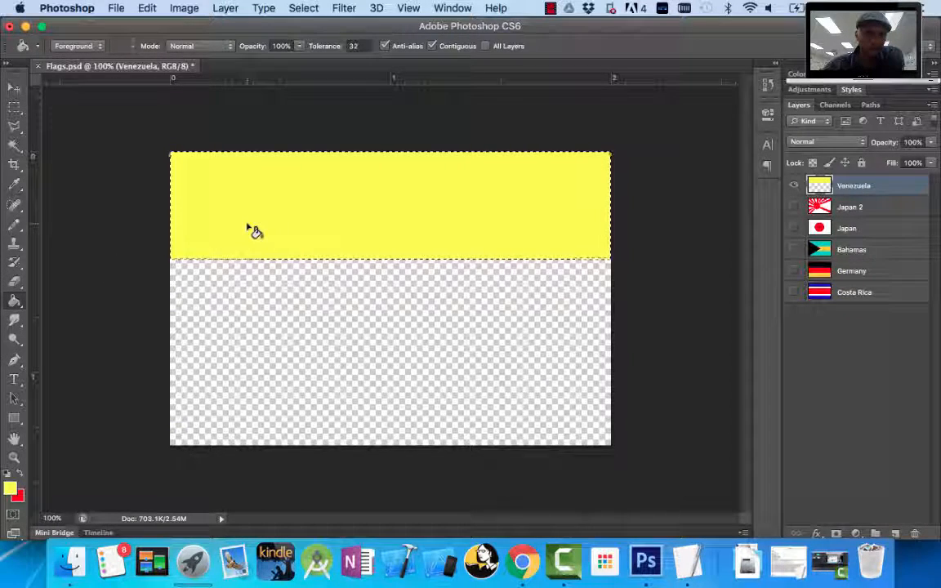
Check the Venezuela reference flag in Chrome, return to Photoshop, and bring up the Ganttech-Overview project in Camtasia
click(522, 565)
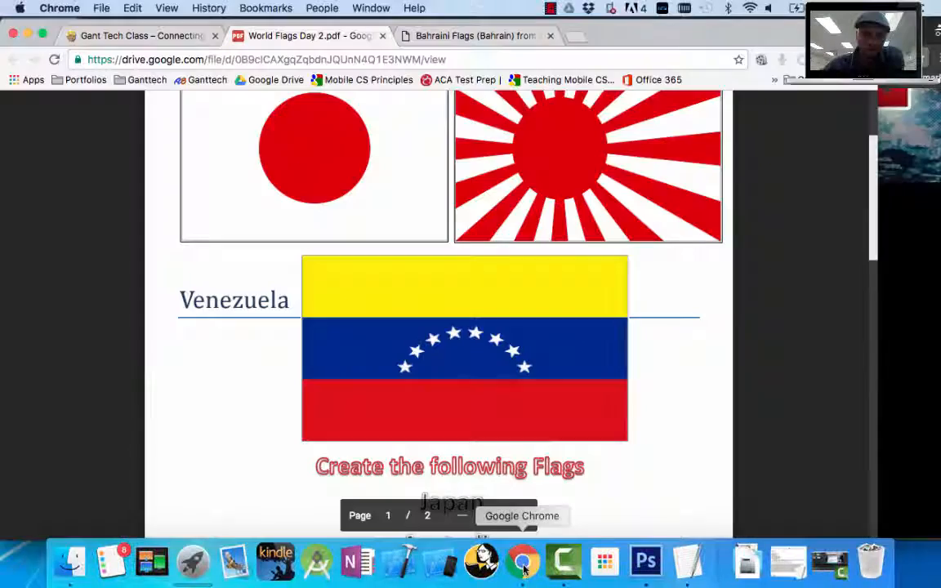
click(644, 562)
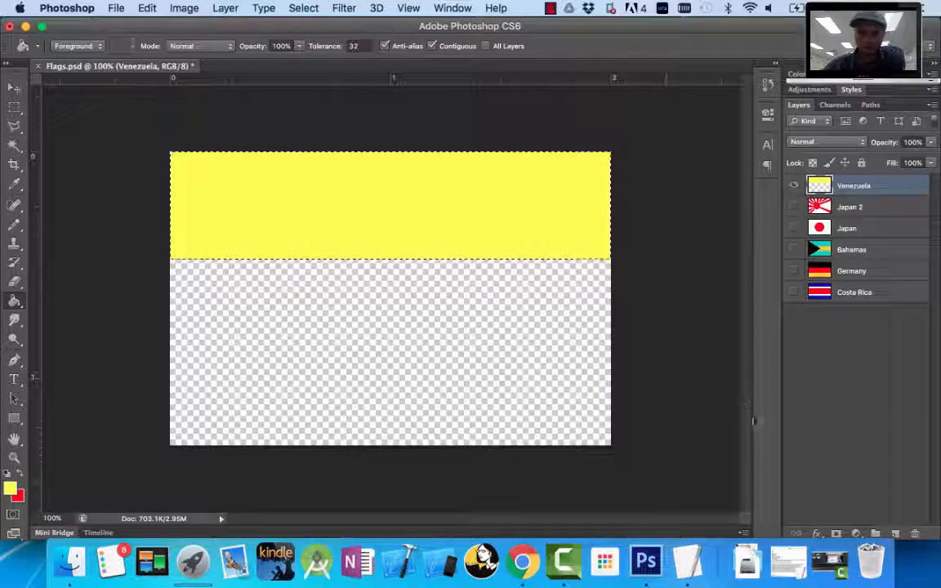
click(829, 562)
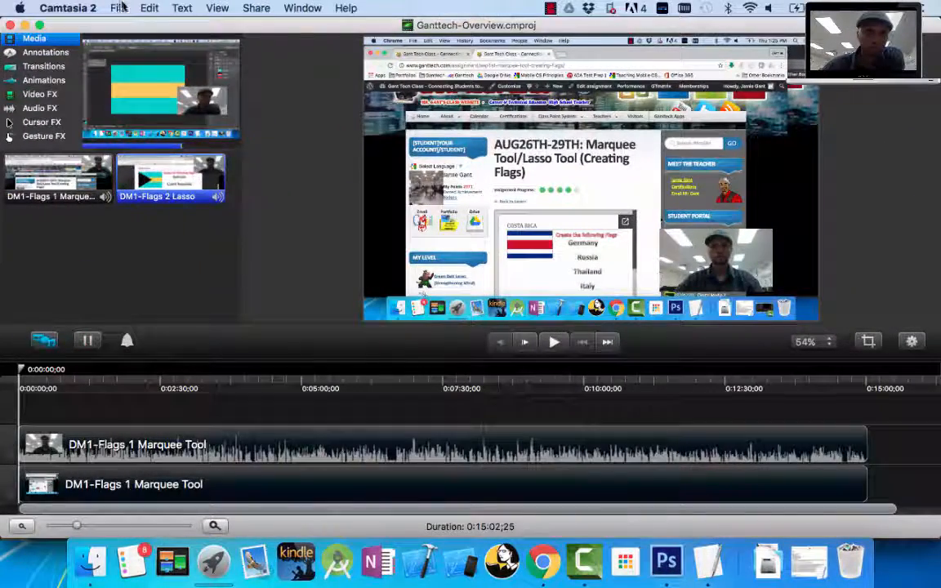
click(119, 7)
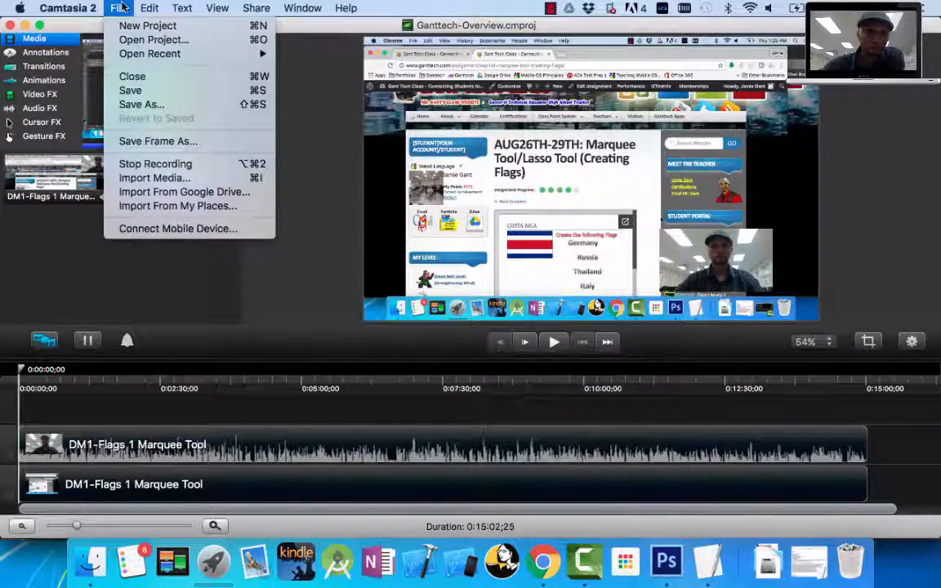
click(161, 164)
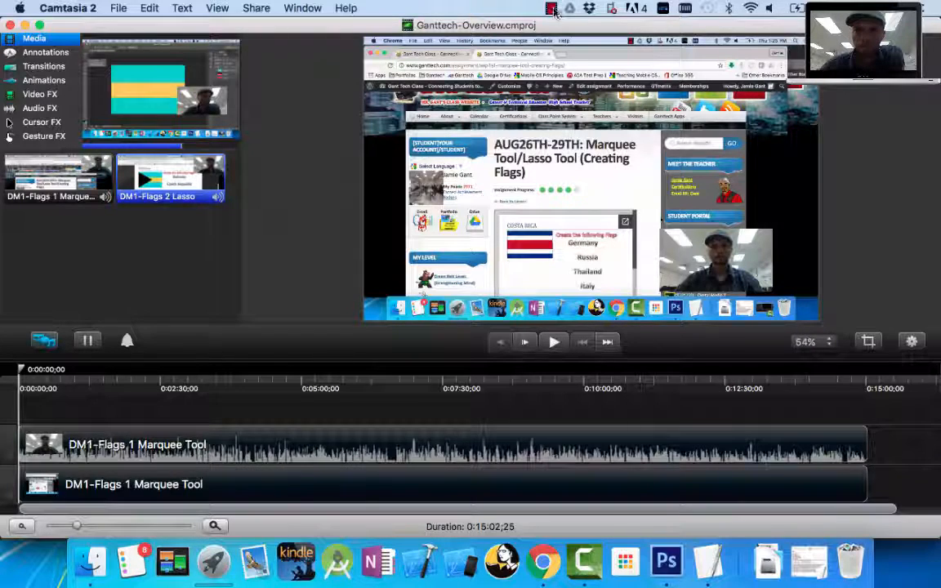
click(551, 9)
click(571, 34)
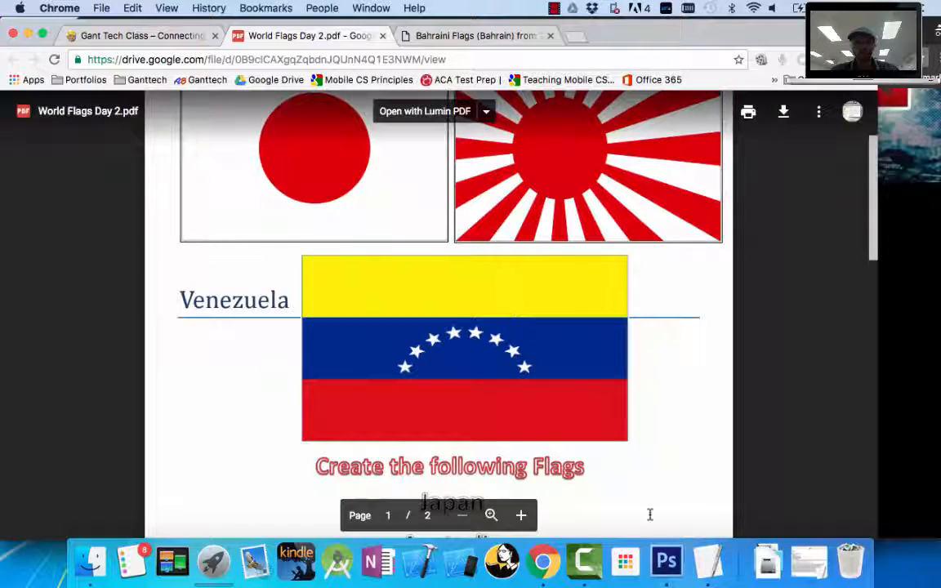
Switch to Photoshop, set the foreground color to the non-web-safe yellow f4f231, and refill the selected top band with it
click(666, 560)
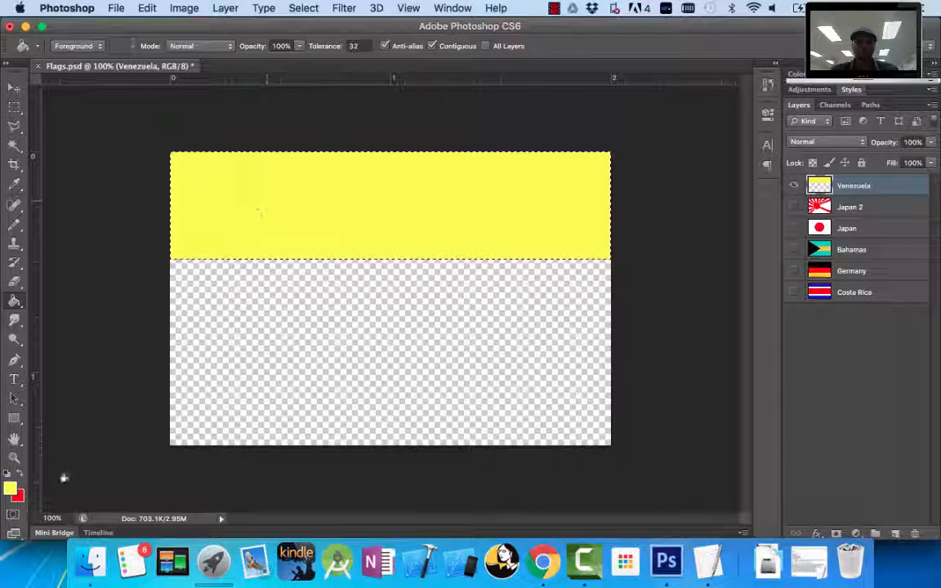
click(10, 488)
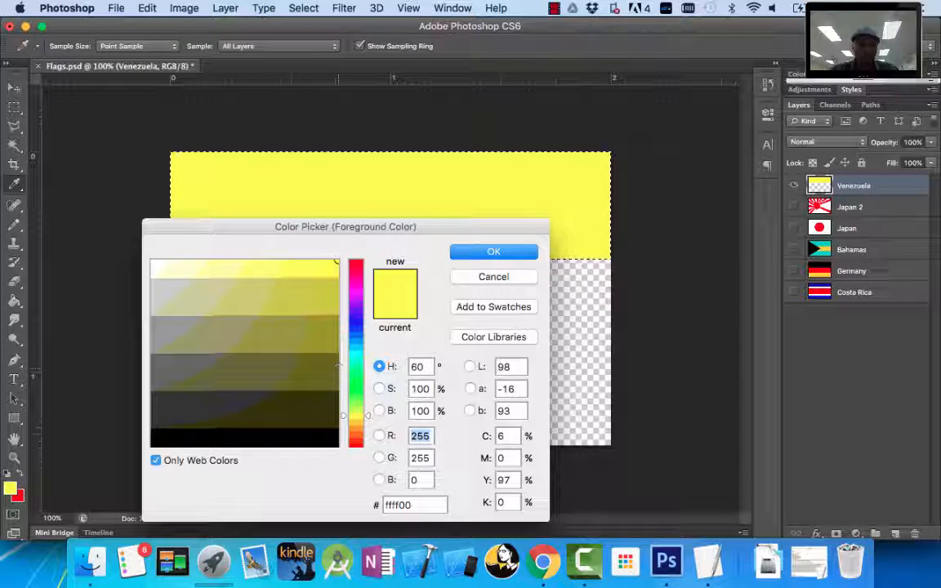
click(156, 460)
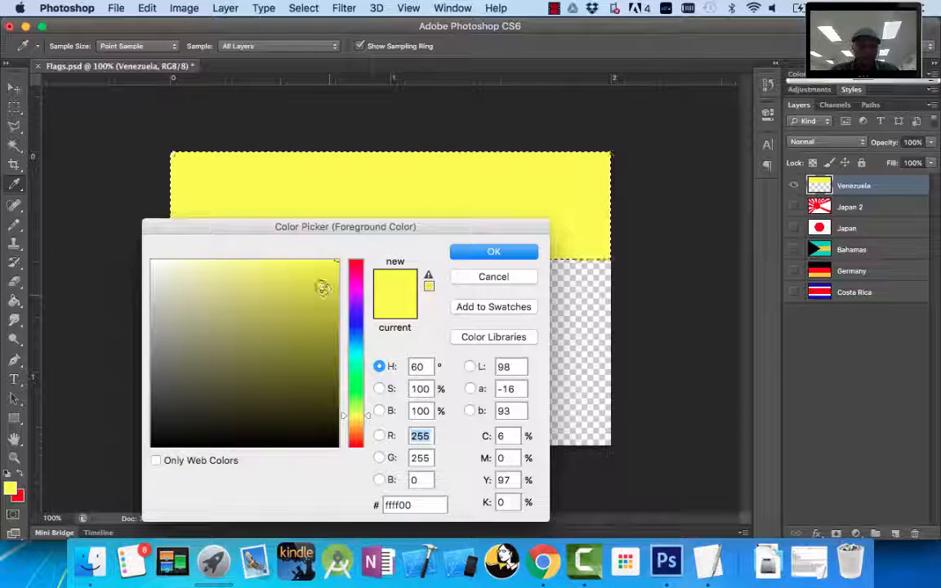
click(320, 284)
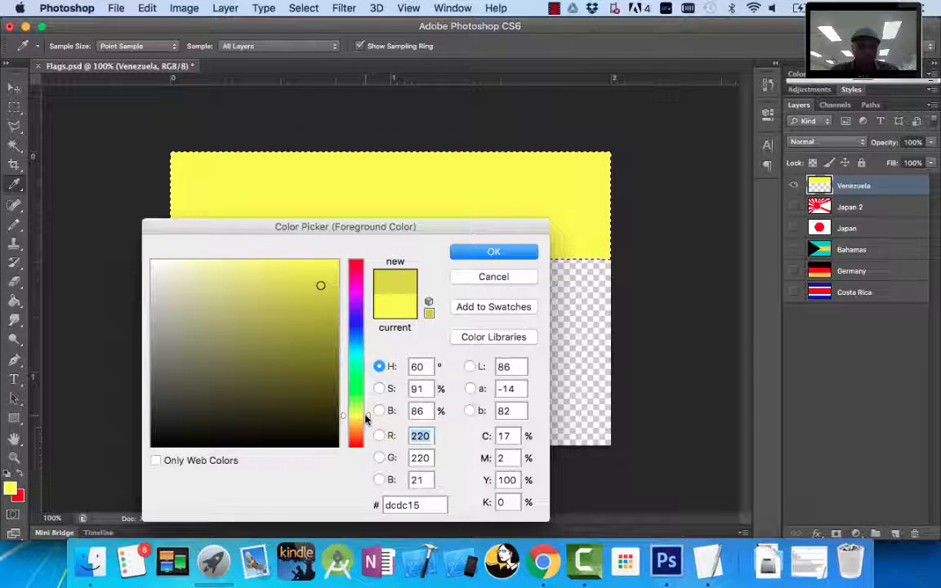
drag(367, 419, 355, 419)
click(301, 268)
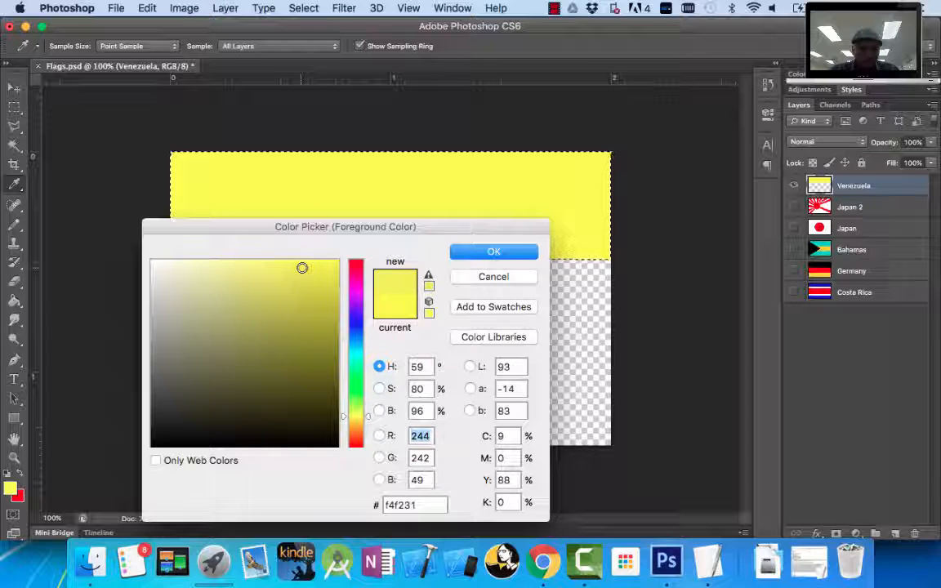
click(467, 251)
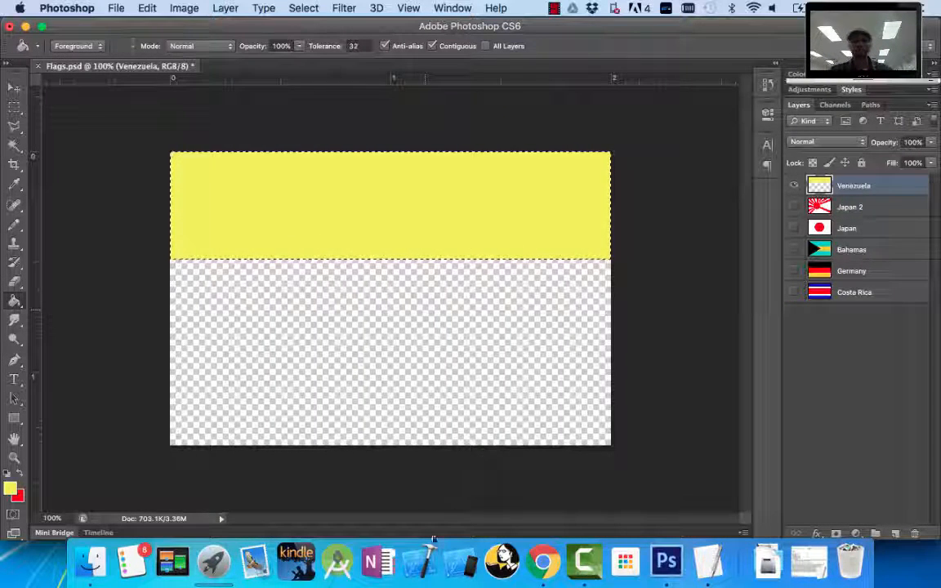
Check the Venezuela reference flag in Chrome, then select a full-width band directly below the yellow stripe in Photoshop
click(542, 562)
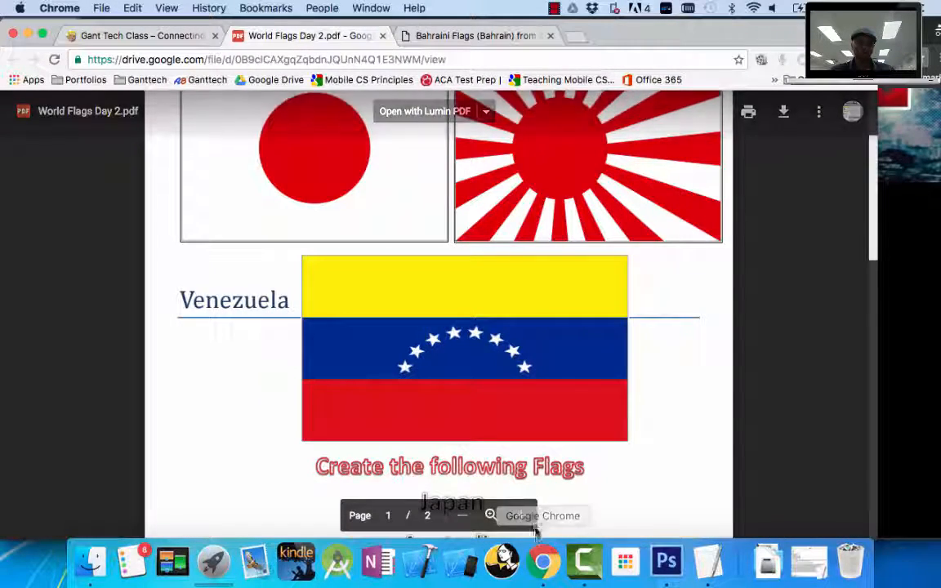
click(666, 562)
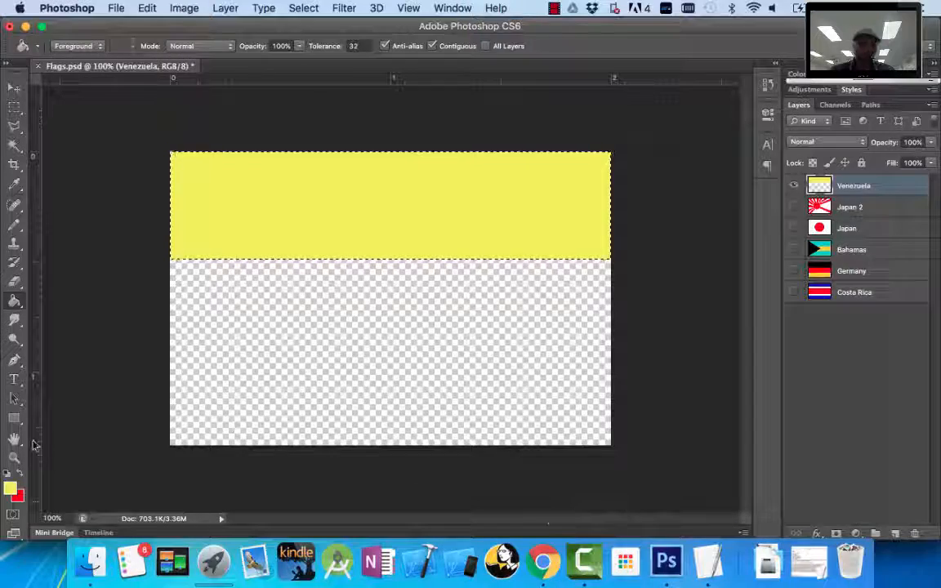
click(14, 106)
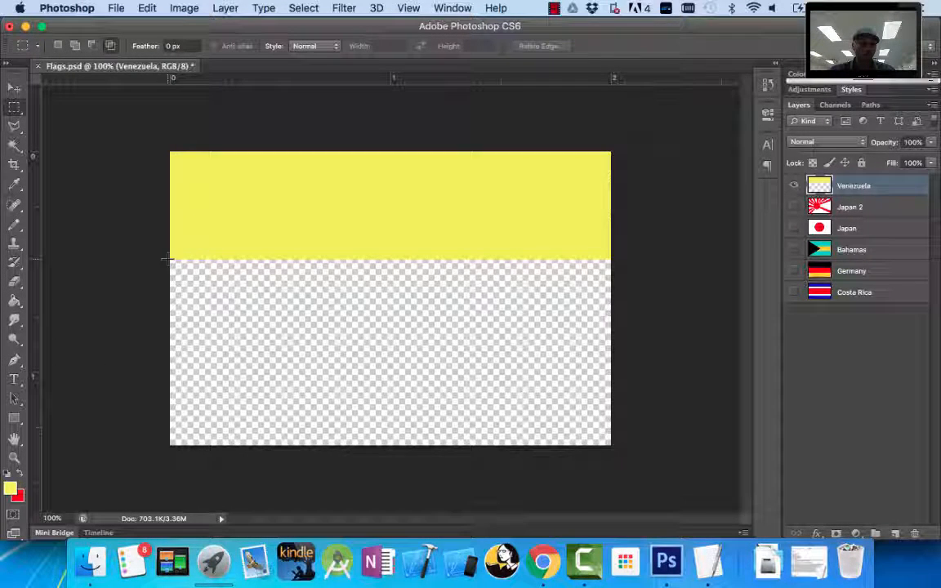
drag(169, 259, 620, 371)
Set the foreground color to the web-safe blue 0000ff and fill the selected middle band with it
click(10, 489)
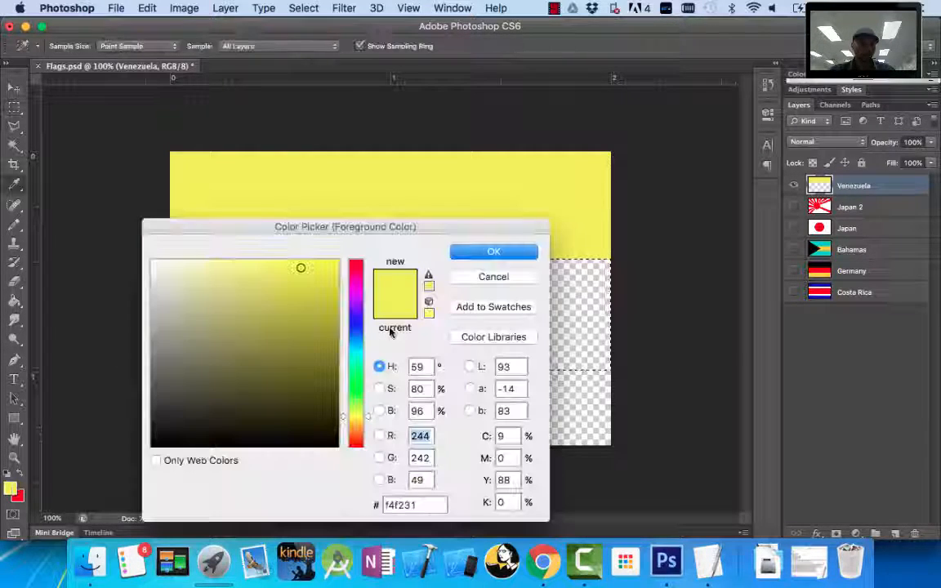
click(357, 335)
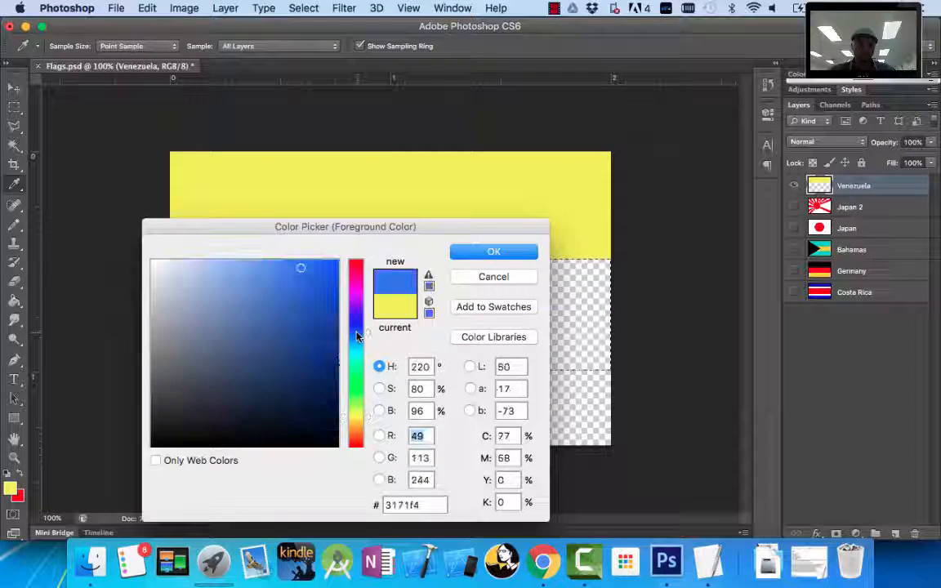
click(155, 460)
click(333, 274)
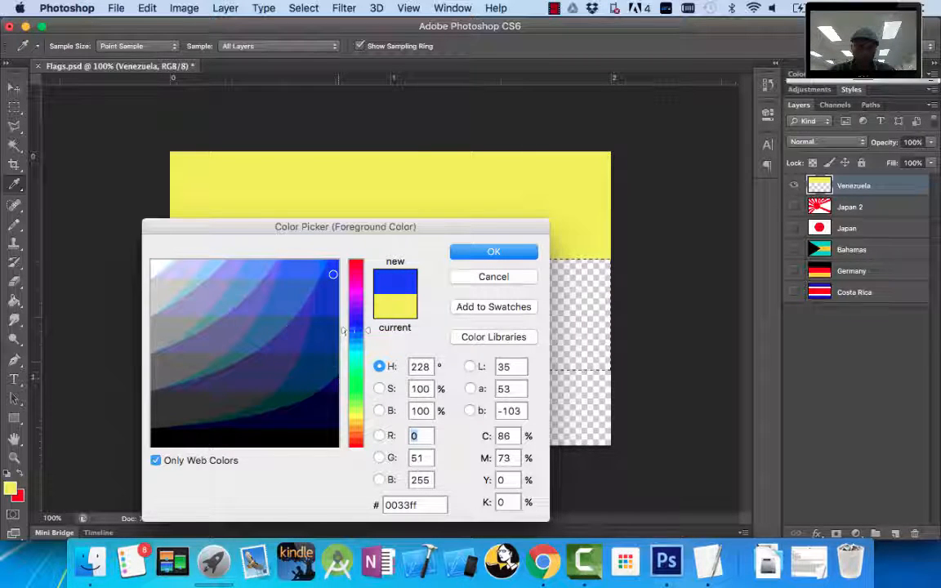
drag(343, 330, 343, 322)
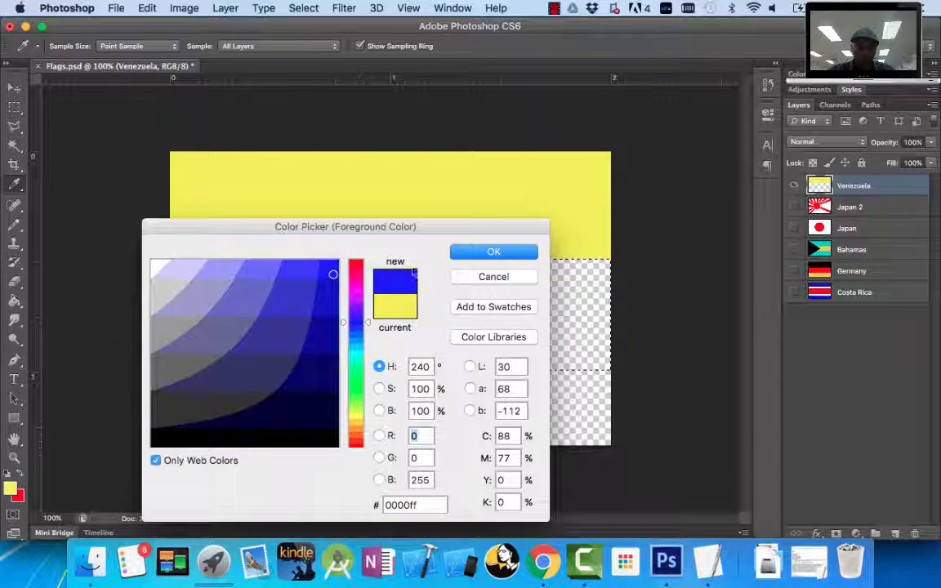
click(490, 251)
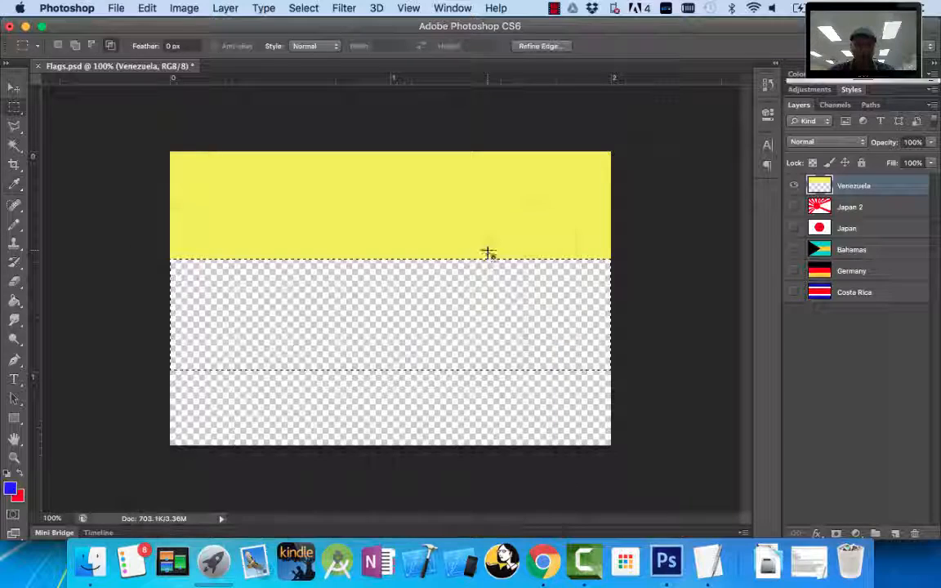
click(15, 301)
click(305, 292)
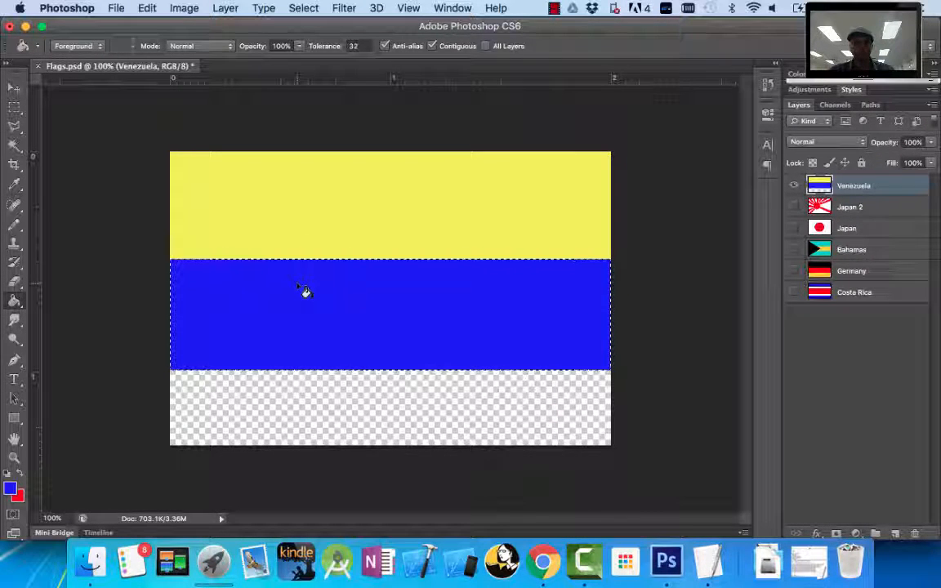
Nudge the middle band selection up slightly over the yellow stripe's lower edge and fill the overlapped yellow with blue
key(Up)
key(Up)
key(Up)
key(Up)
key(Up)
key(Up)
key(Up)
key(Up)
key(Up)
key(Up)
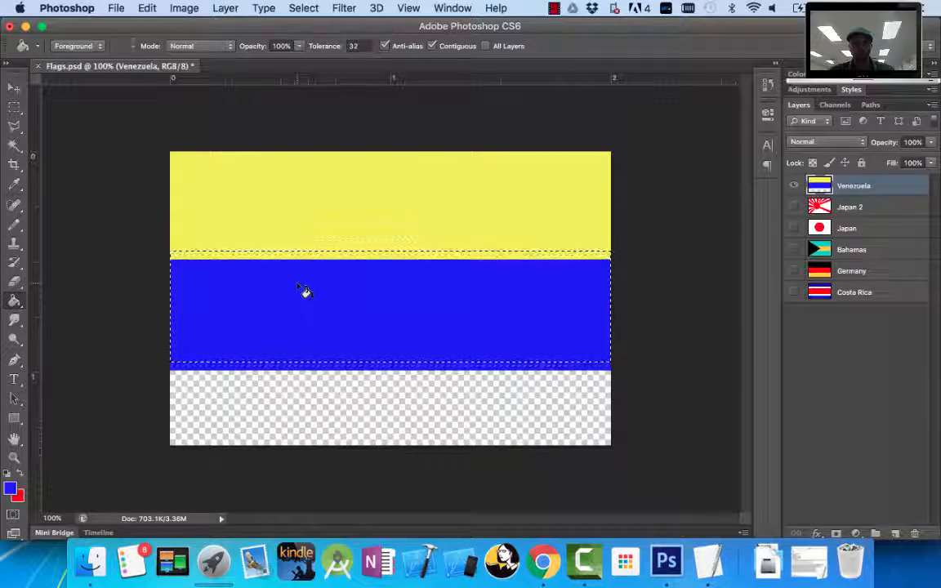
key(Up)
key(Up)
key(Up)
key(Up)
key(Up)
key(Up)
key(Up)
key(Up)
key(Up)
key(Up)
key(Up)
key(Up)
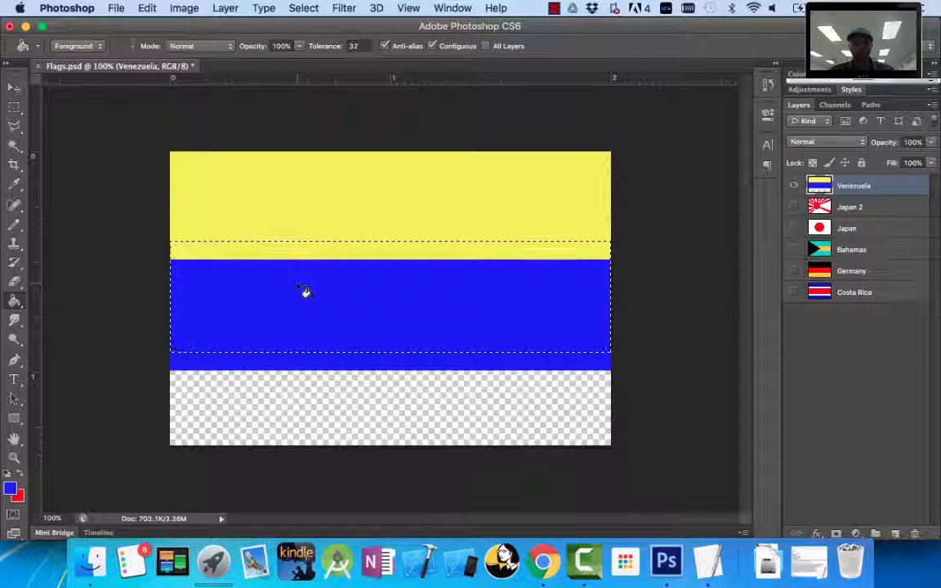
key(Down)
key(Down)
key(Down)
key(Down)
key(Down)
key(Down)
key(Down)
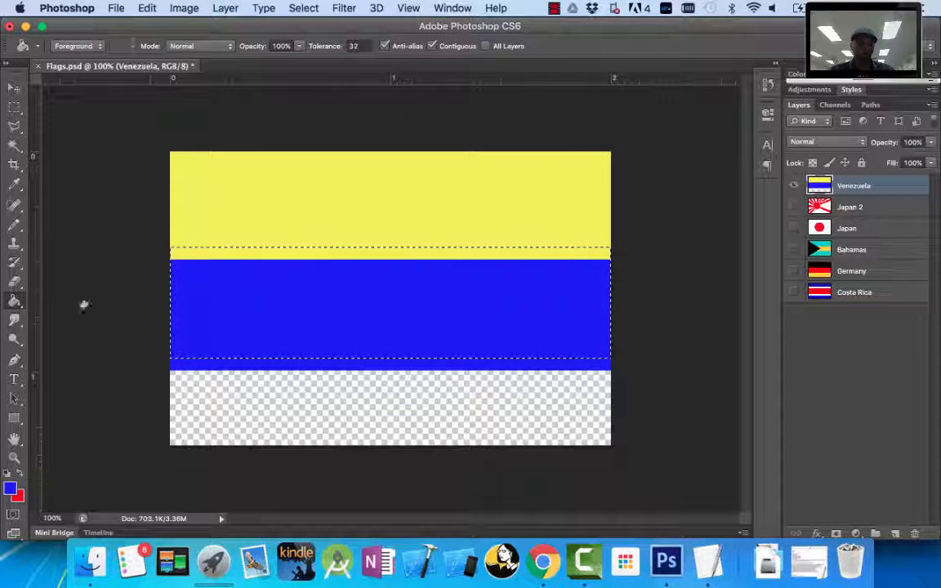
click(266, 256)
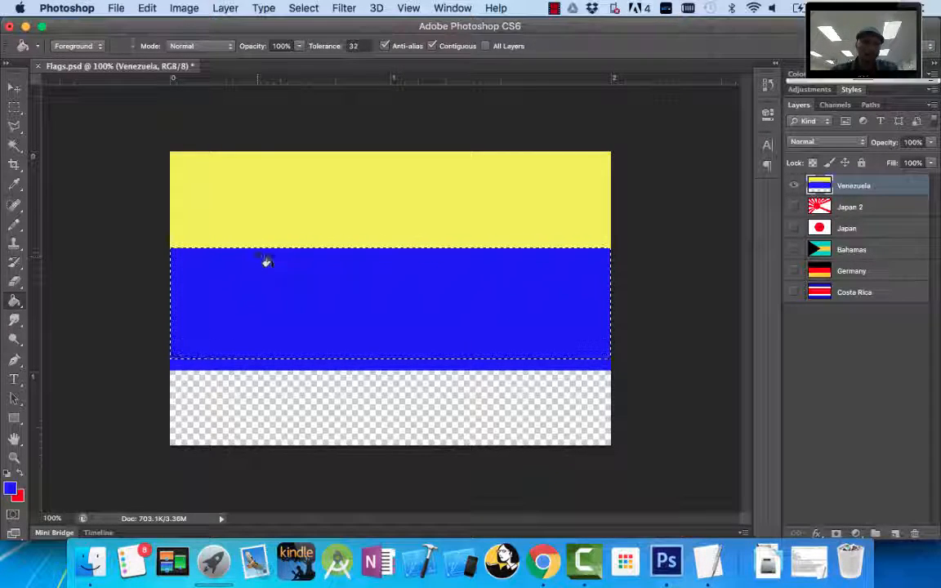
Select a full-width band over the bottom third of the canvas, overlapping the lower edge of the blue stripe
click(14, 107)
drag(171, 348, 582, 446)
drag(682, 527, 898, 559)
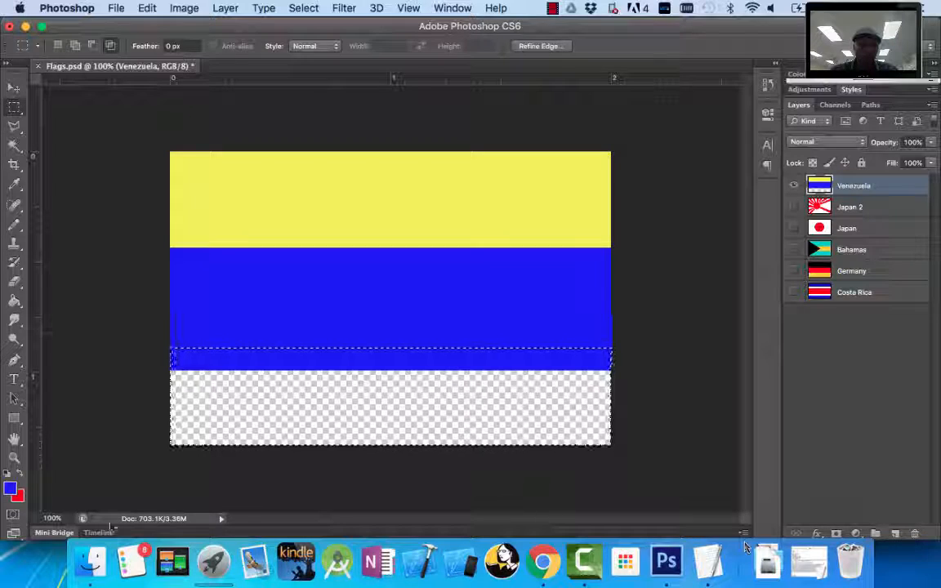
Swap the foreground and background colors, fill the whole selected bottom band with red, including the blue overlap, and deselect
click(22, 475)
click(14, 301)
click(226, 386)
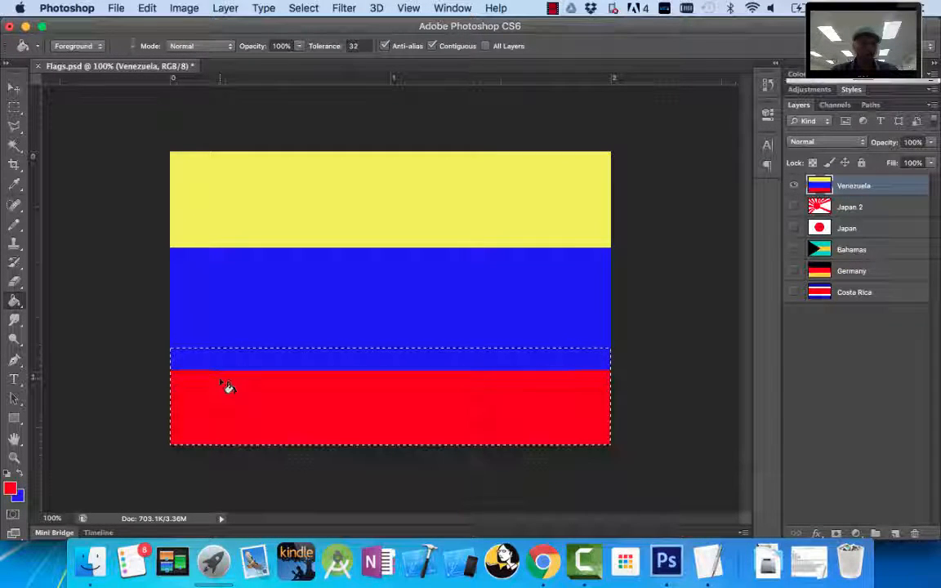
click(317, 367)
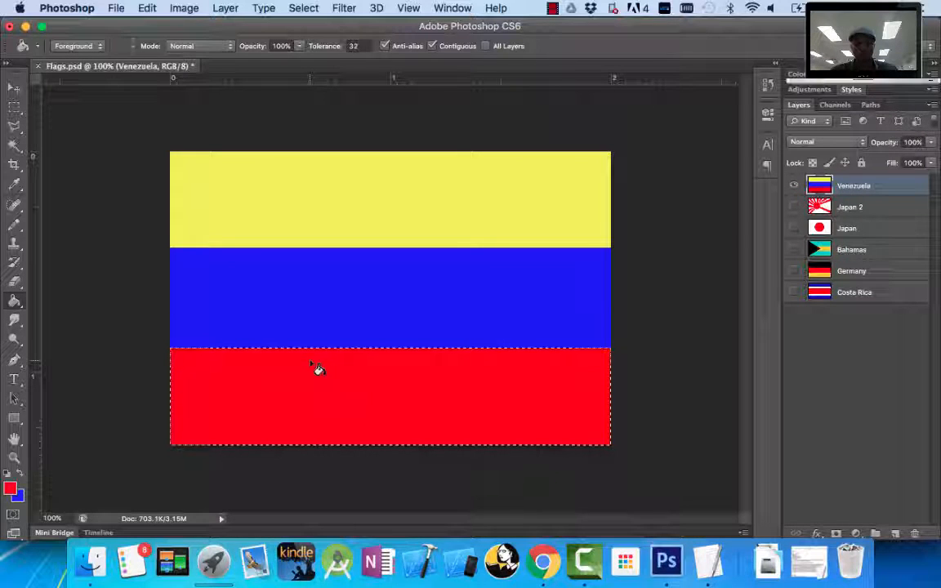
key(super+d)
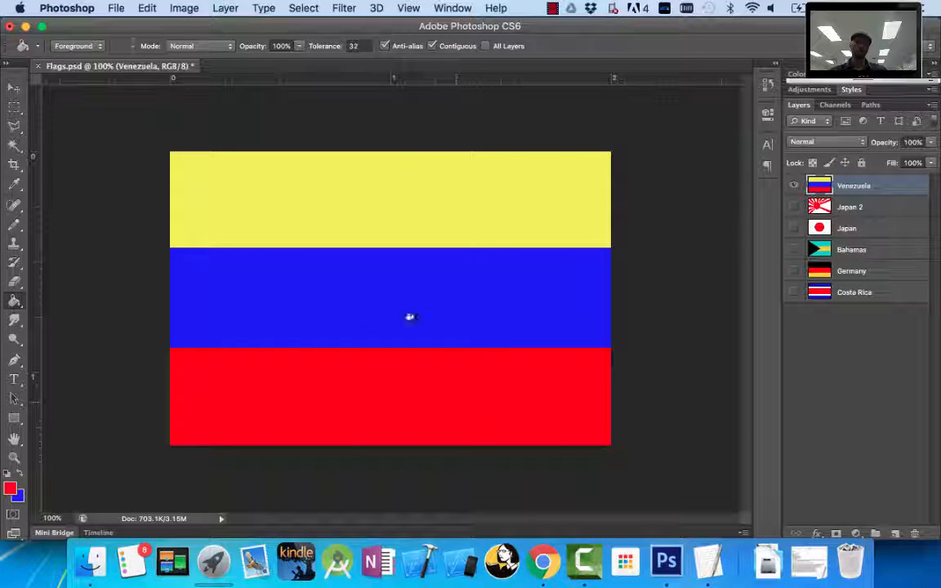
Check the stars on the Venezuela reference flag in Chrome, then add a Photoshop layer named star above the Venezuela layer
click(542, 560)
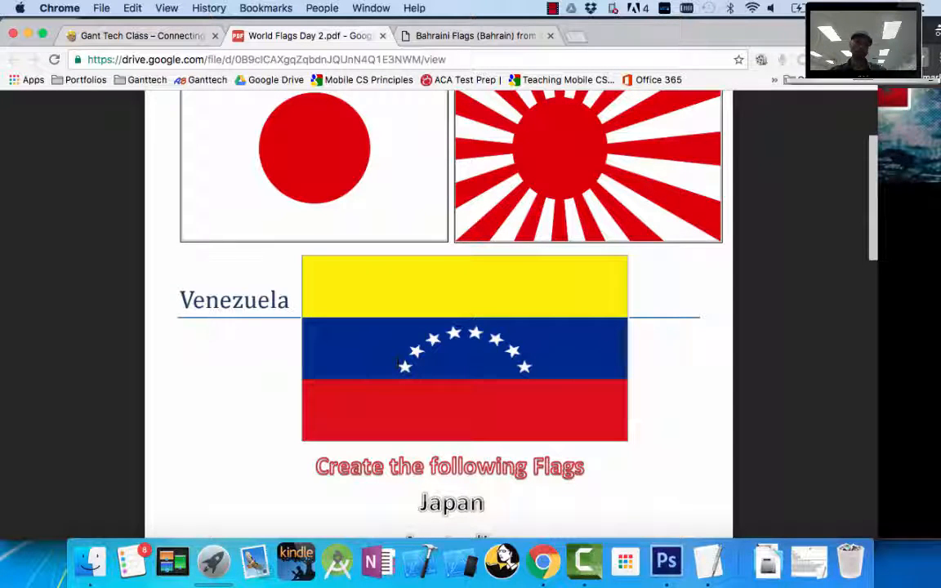
click(666, 562)
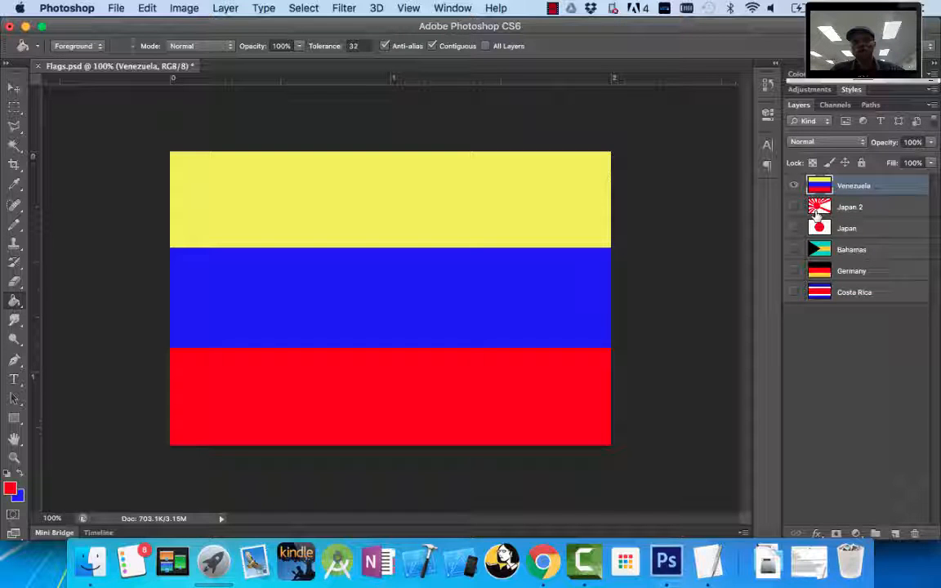
click(894, 535)
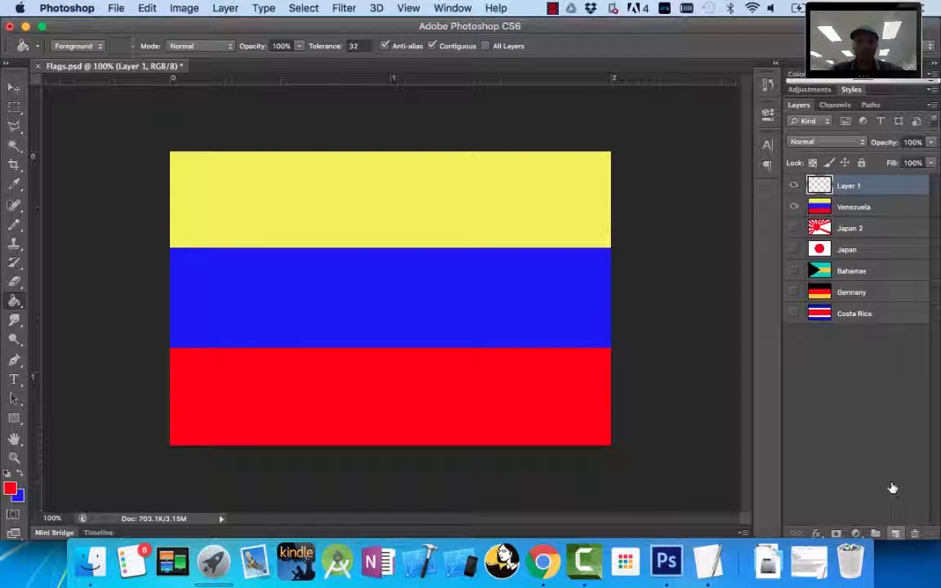
double_click(848, 187)
text(Star)
key(Return)
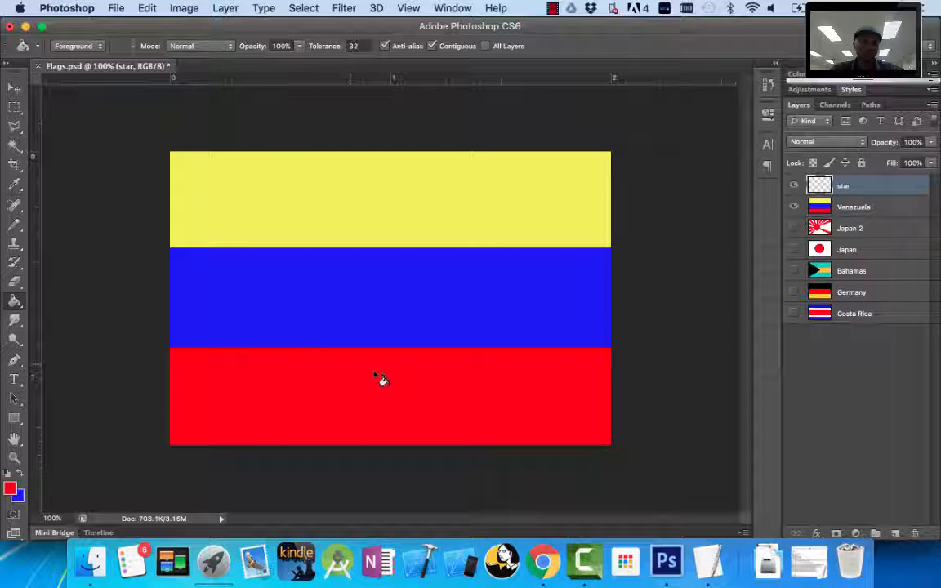
Check Venezuela's stars in Chrome and return to Photoshop to outline a large five-pointed star, corner by corner, with the Polygonal Lasso
click(543, 562)
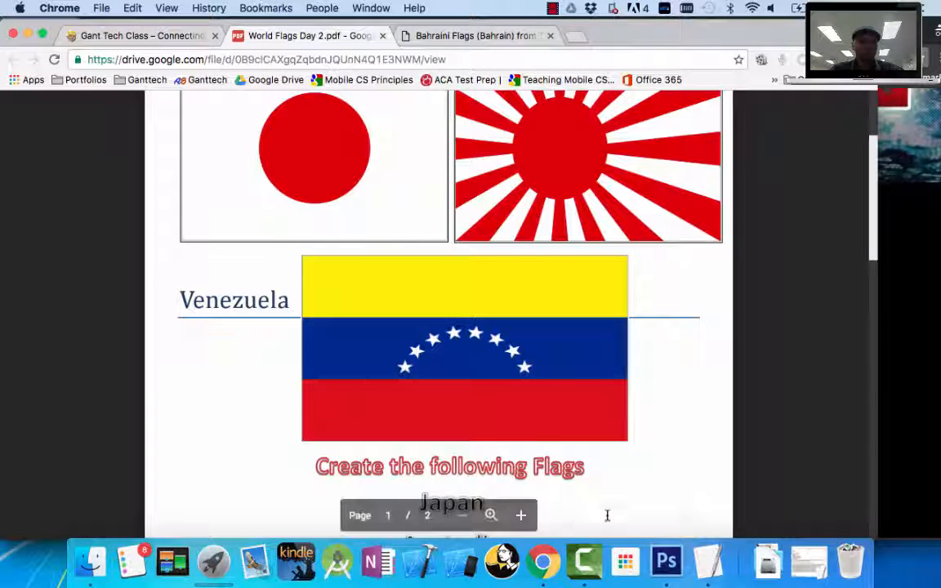
click(668, 565)
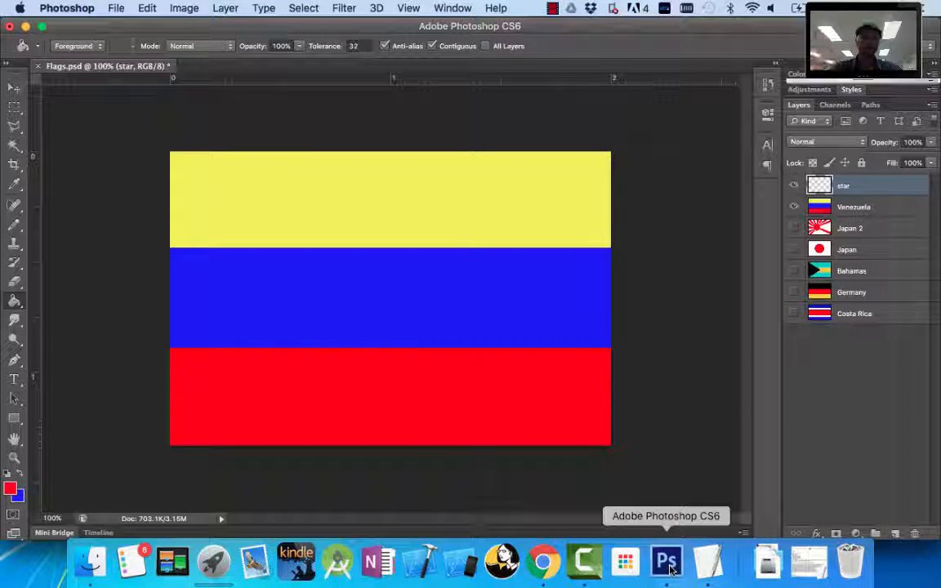
click(10, 127)
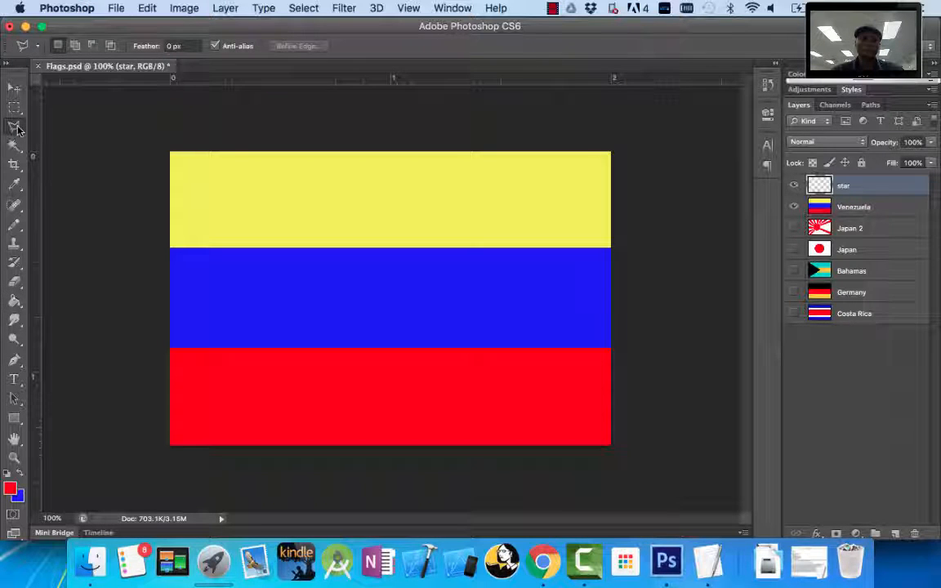
click(369, 165)
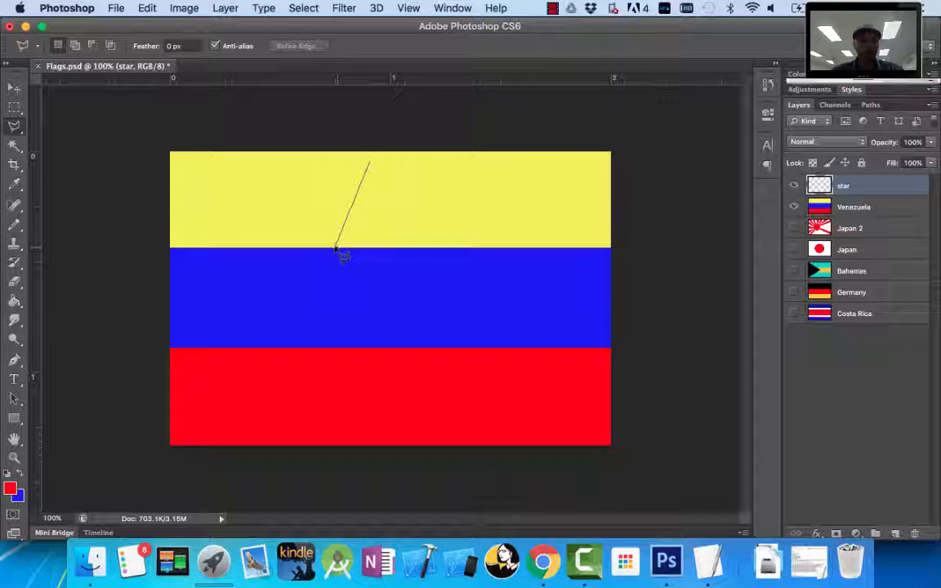
click(335, 244)
click(222, 243)
click(304, 300)
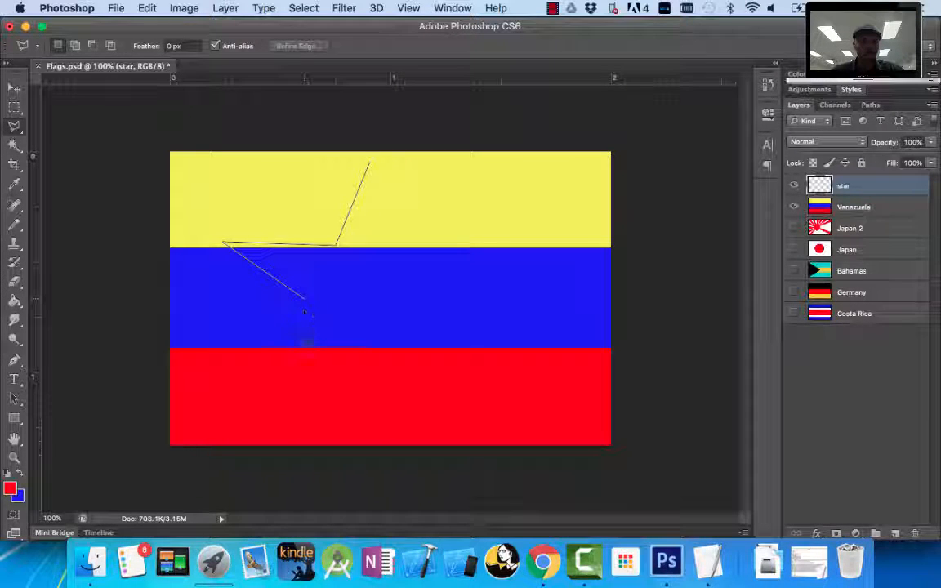
click(280, 385)
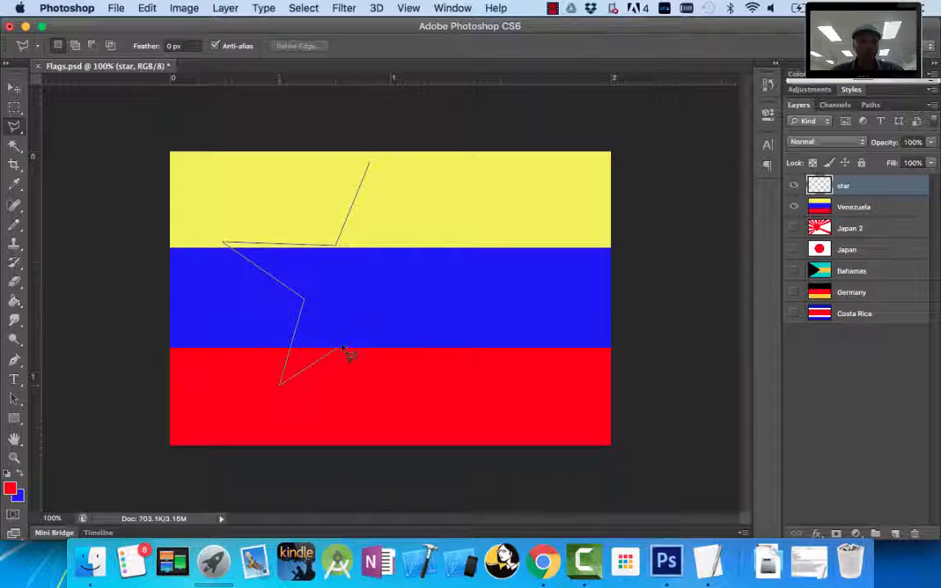
click(455, 390)
click(406, 299)
click(483, 241)
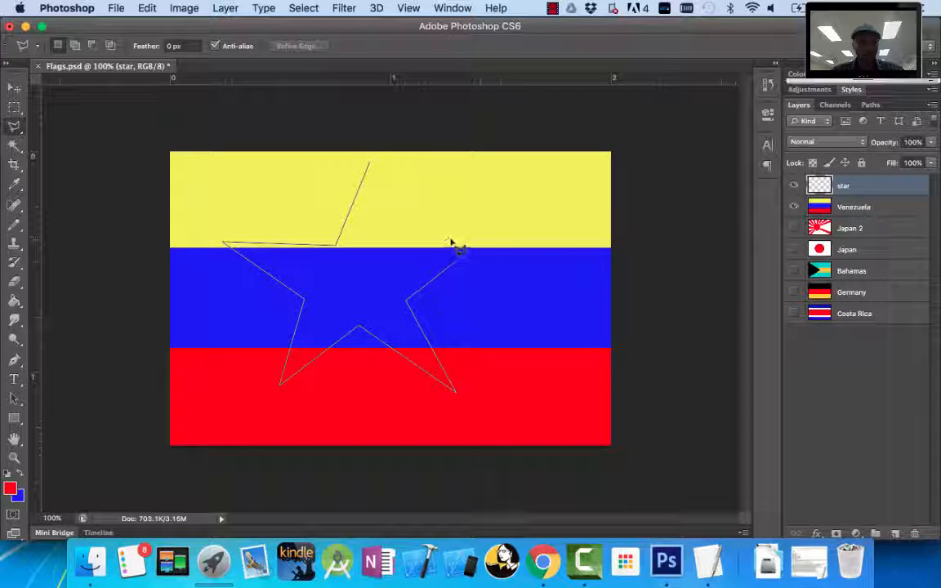
click(403, 236)
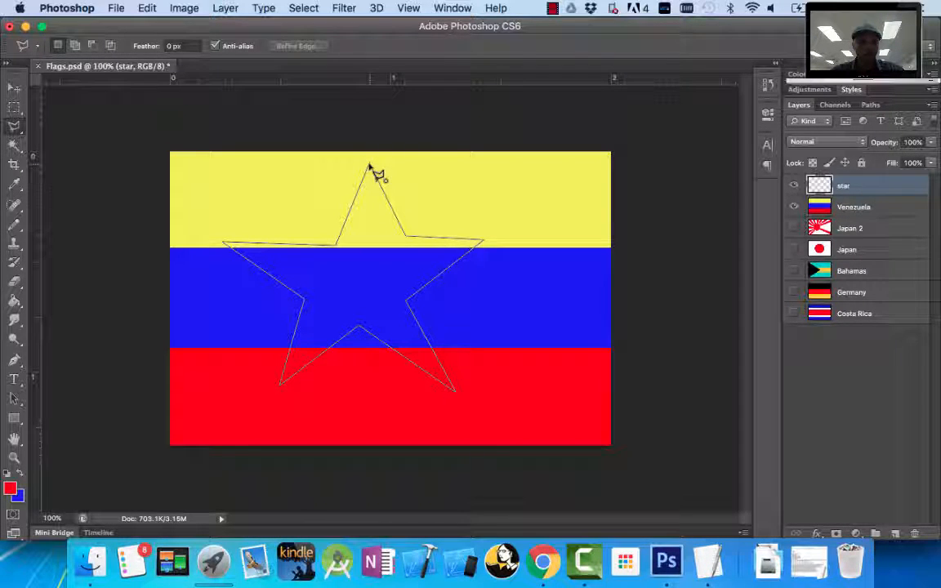
click(369, 166)
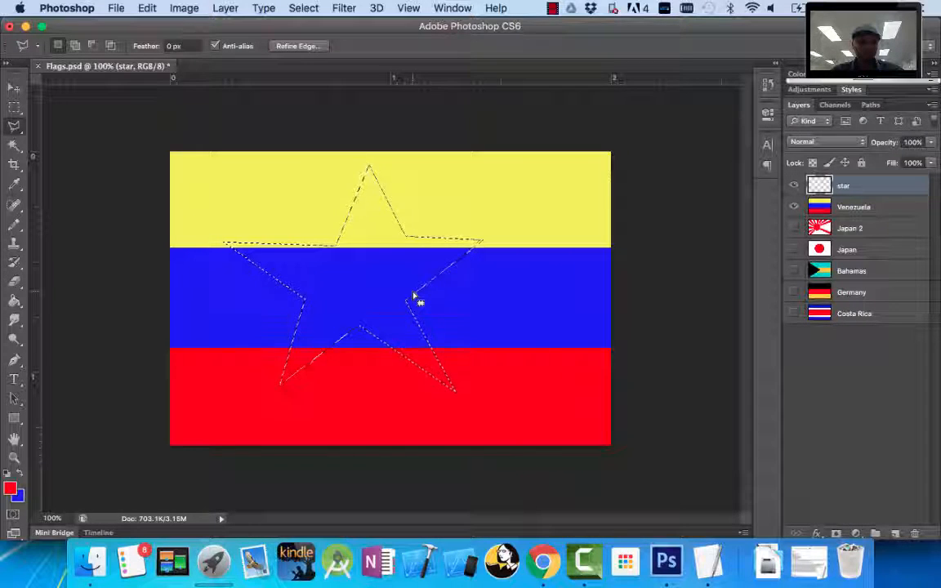
Reset the foreground and background colors to black and white, fill the star selection with white, and deselect
key(d)
key(super+BackSpace)
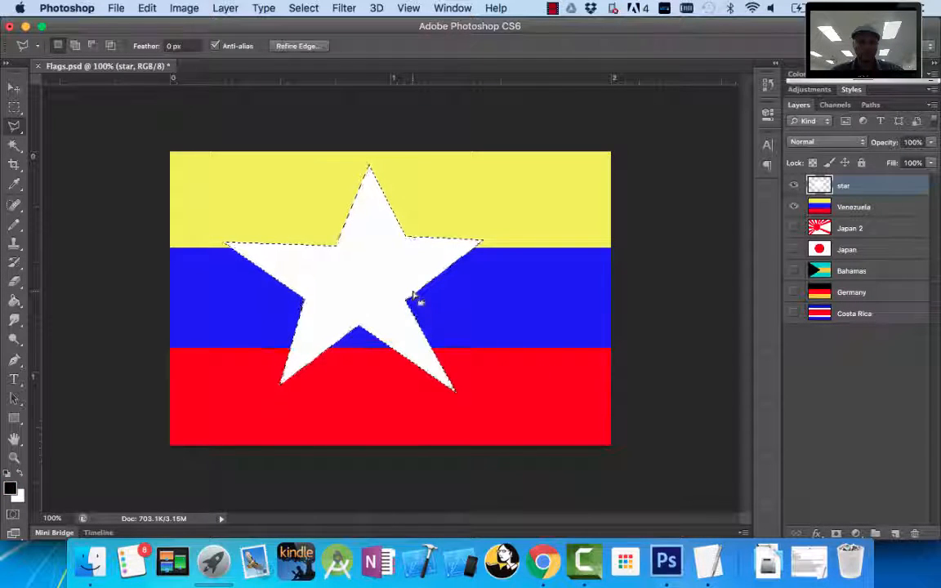
key(super+d)
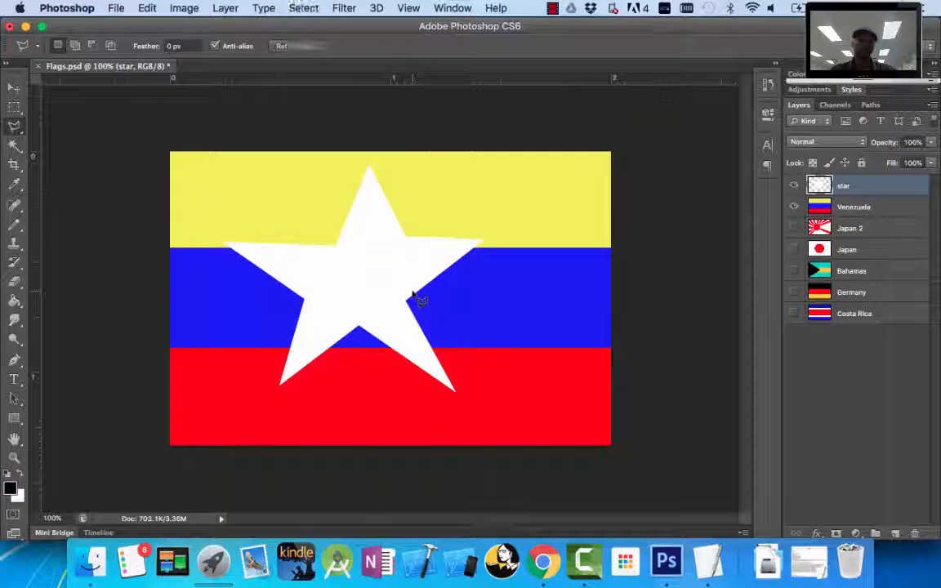
Reselect the star outline, delete its white fill from the star layer, and deselect
key(super+shift+d)
key(BackSpace)
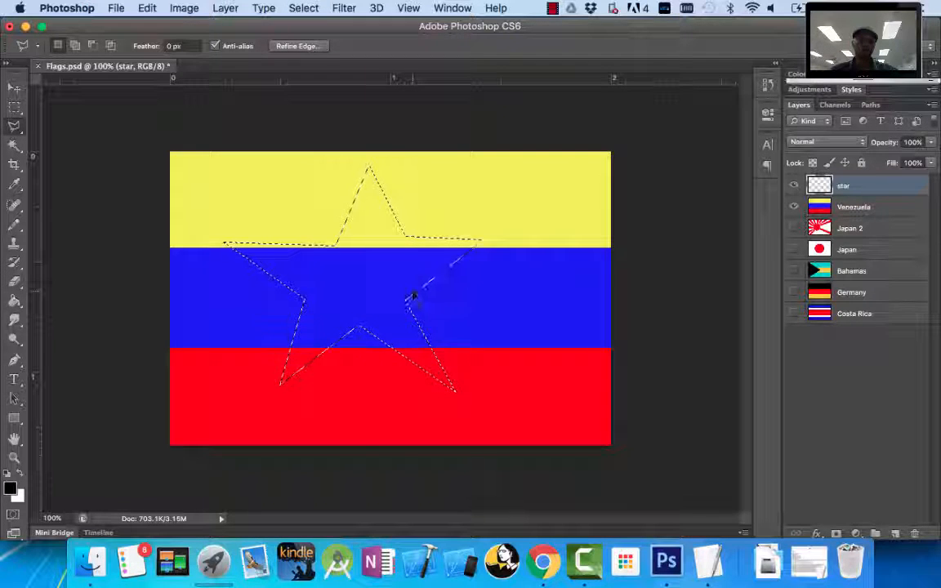
key(super+d)
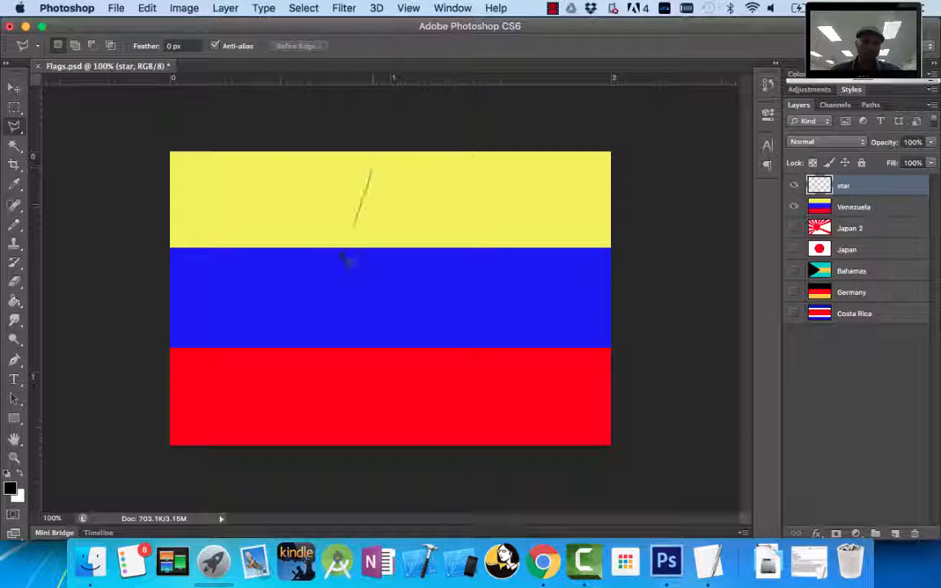
Trace a large star with five crossing Polygonal Lasso lines between its tips, and fill the selection with white
click(273, 414)
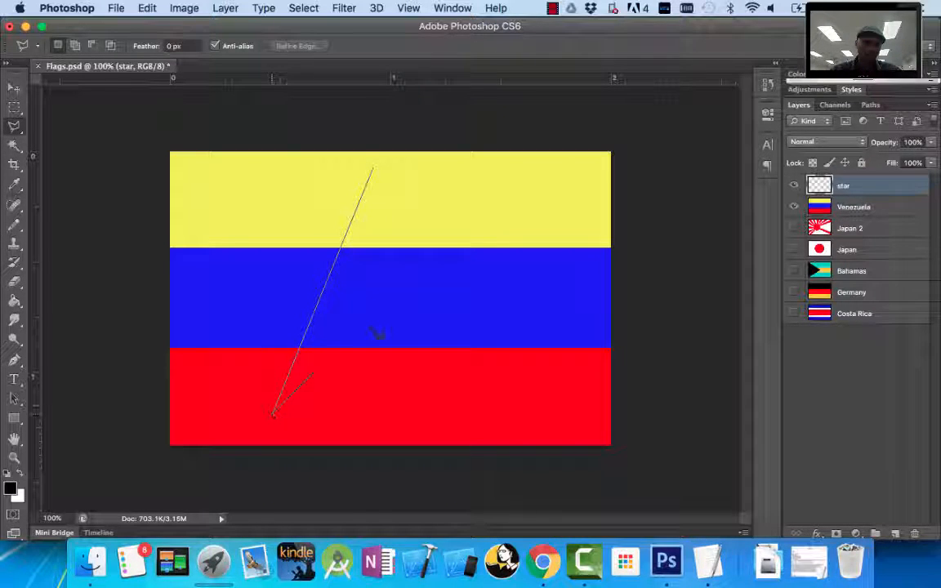
click(540, 238)
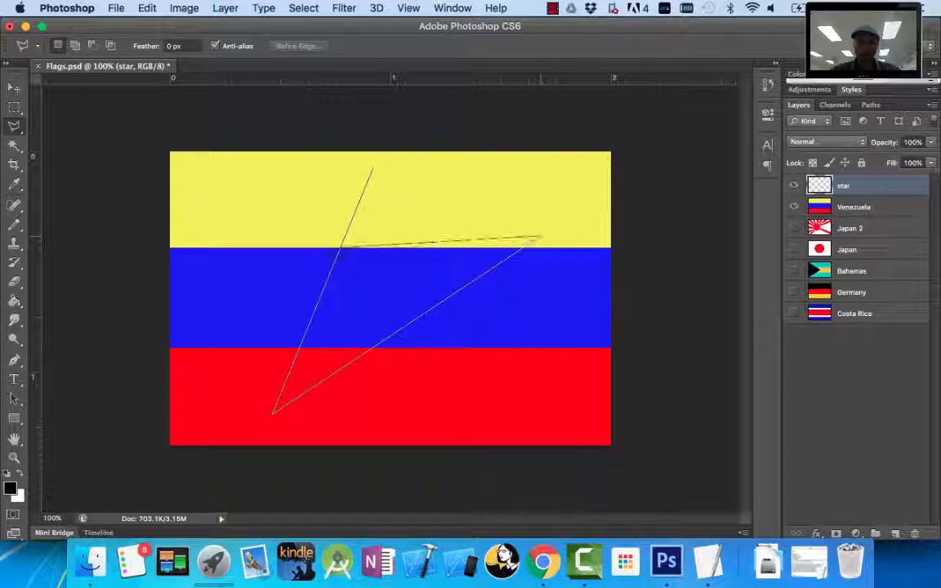
click(246, 239)
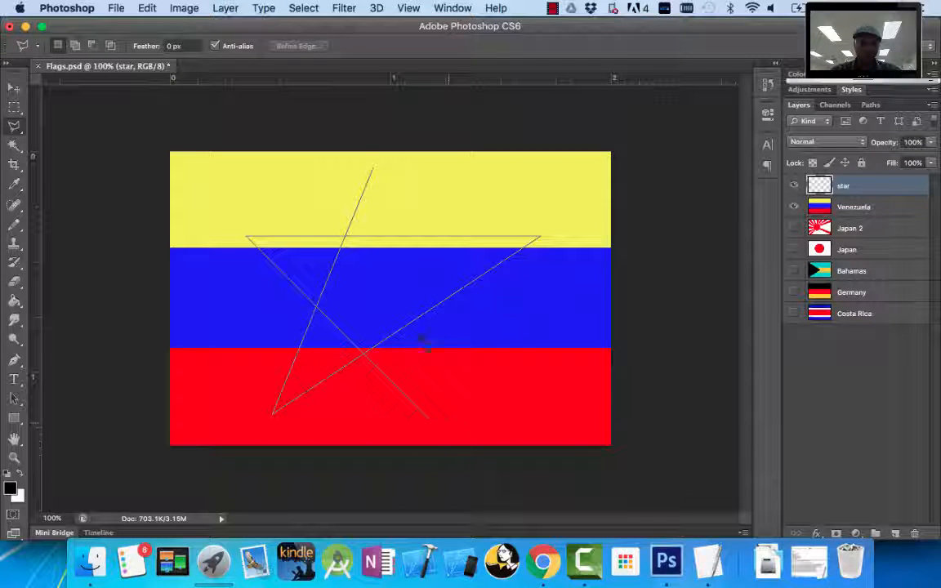
click(431, 419)
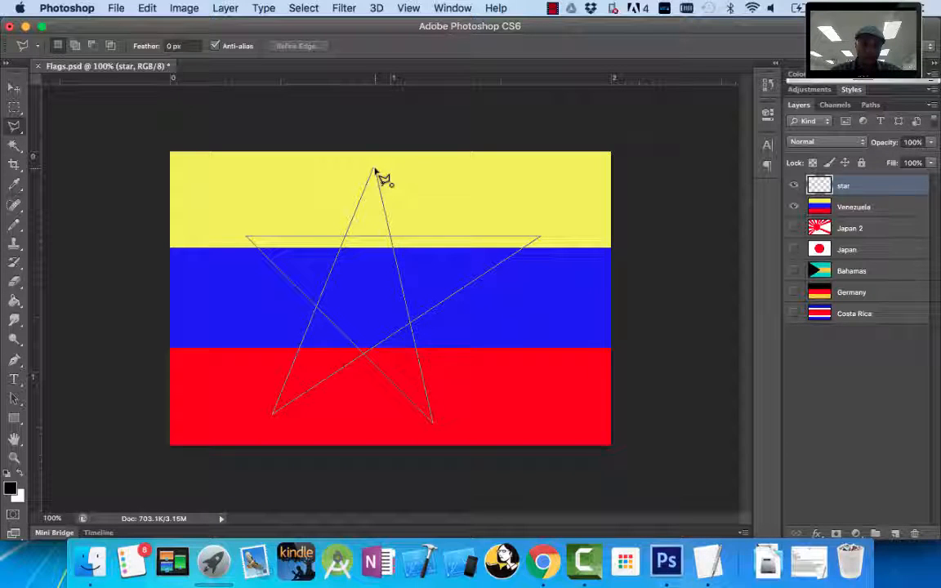
click(373, 171)
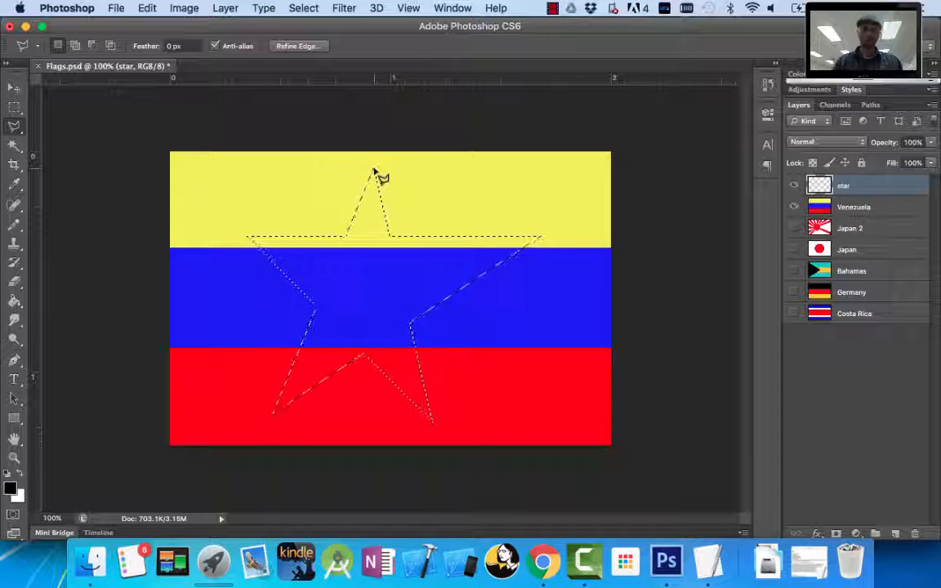
key(super+BackSpace)
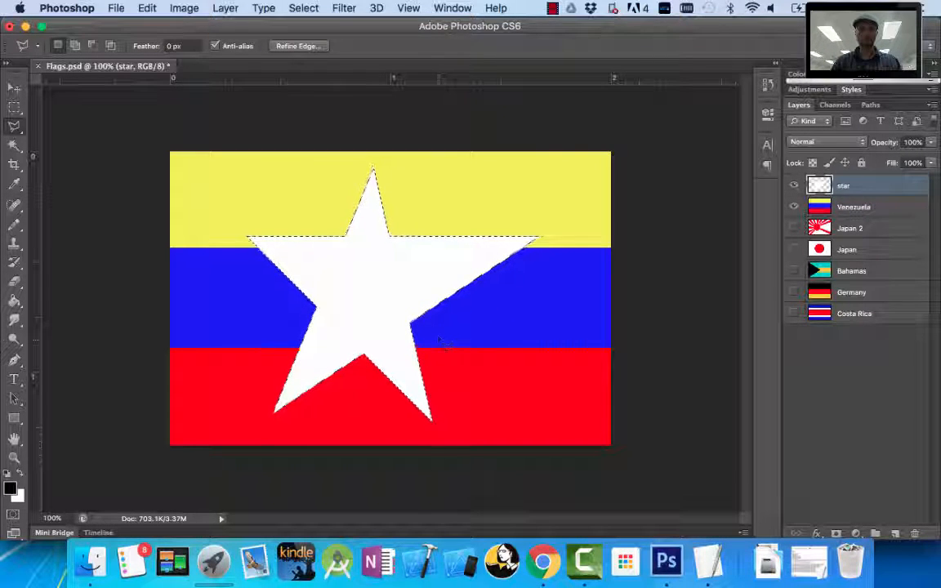
key(super+d)
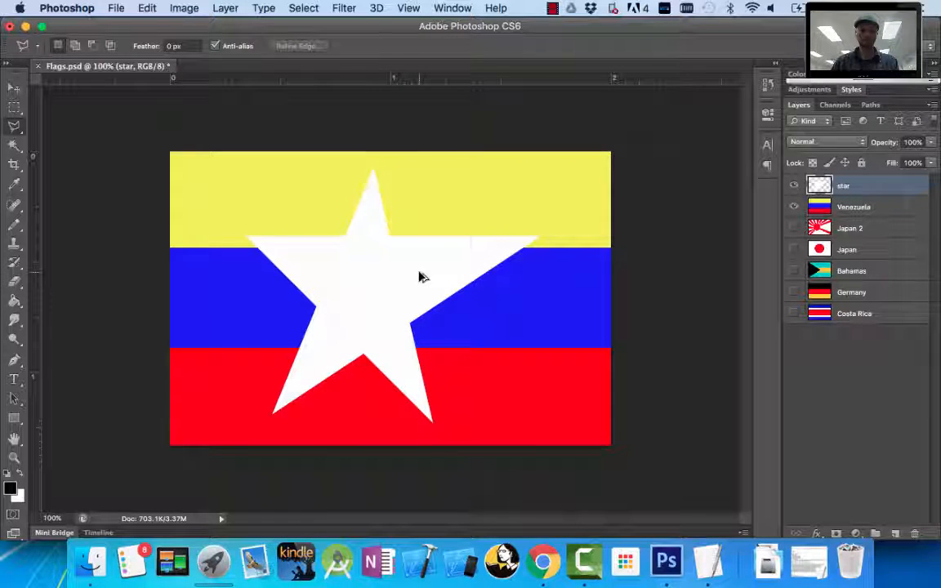
Undo the deselection and white fill of the lopsided star, and clear its selection
key(super+alt+z)
key(super+alt+z)
key(super+d)
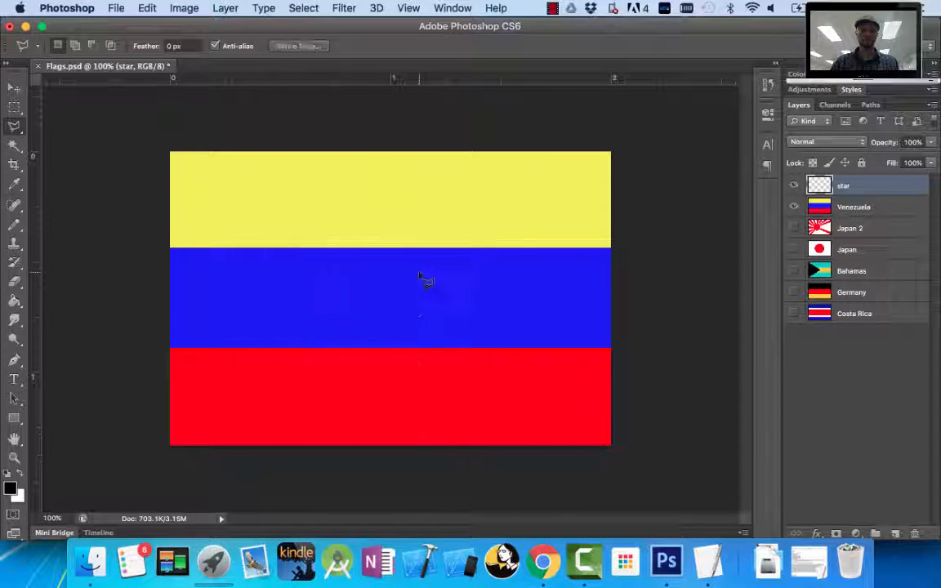
Trace a more even large star across the three stripes with five crossing Polygonal Lasso lines, closing it at the top tip
click(376, 184)
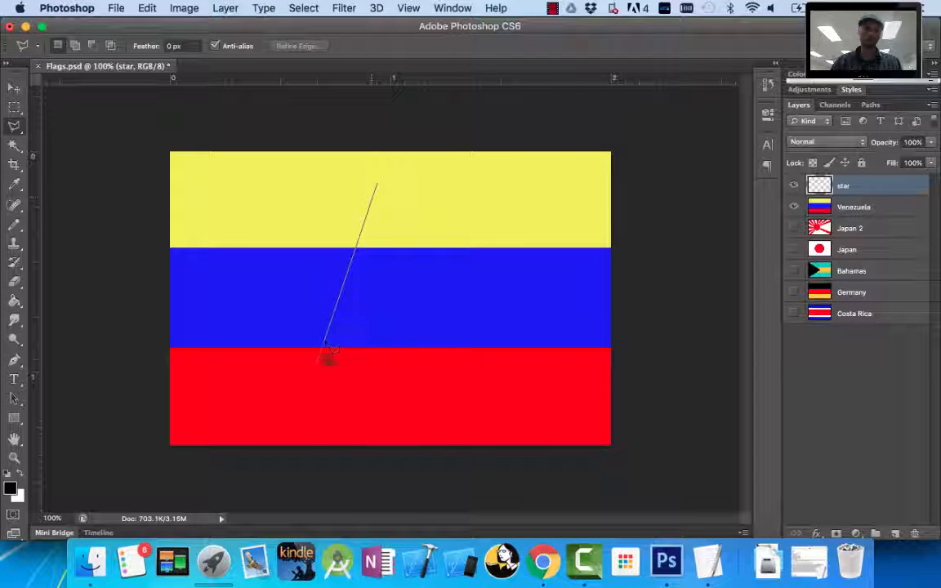
click(255, 428)
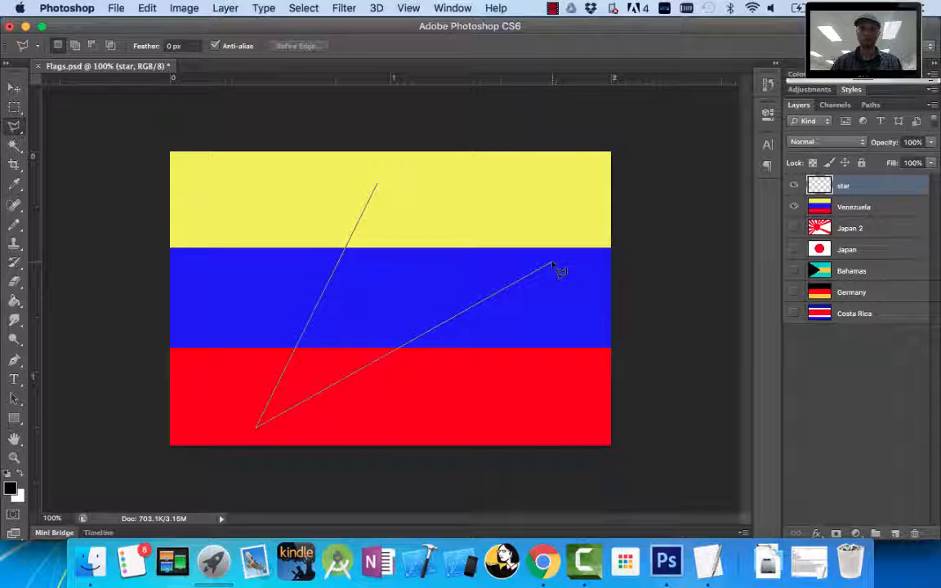
click(527, 261)
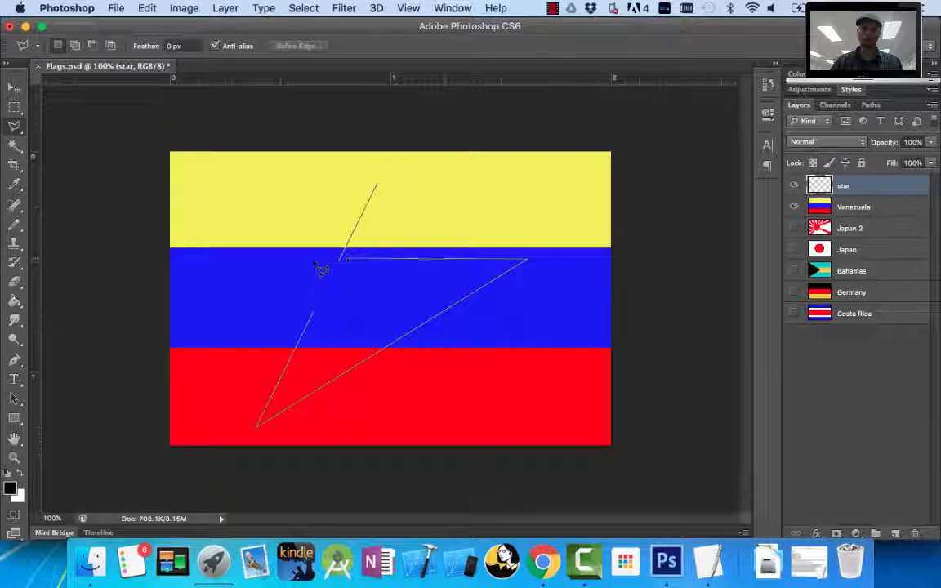
click(256, 261)
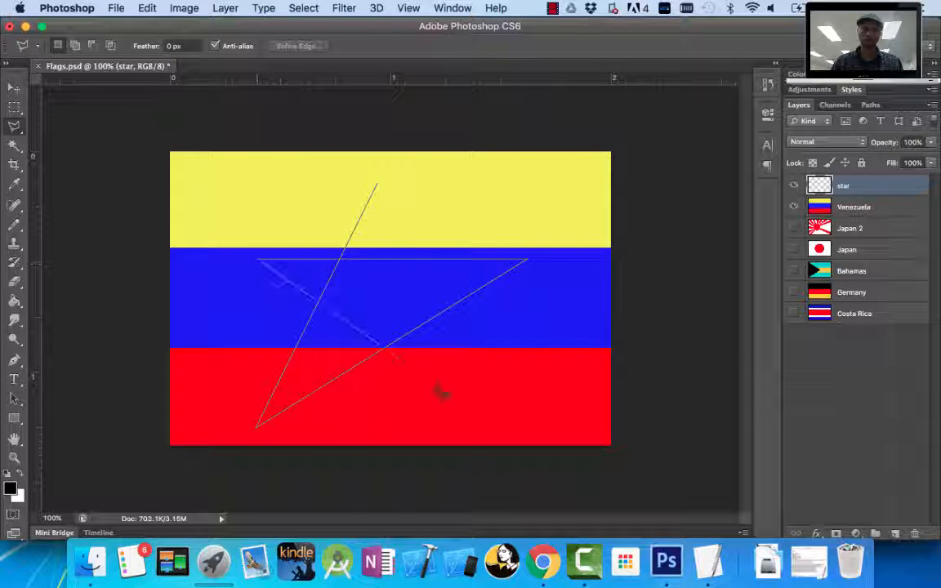
click(478, 421)
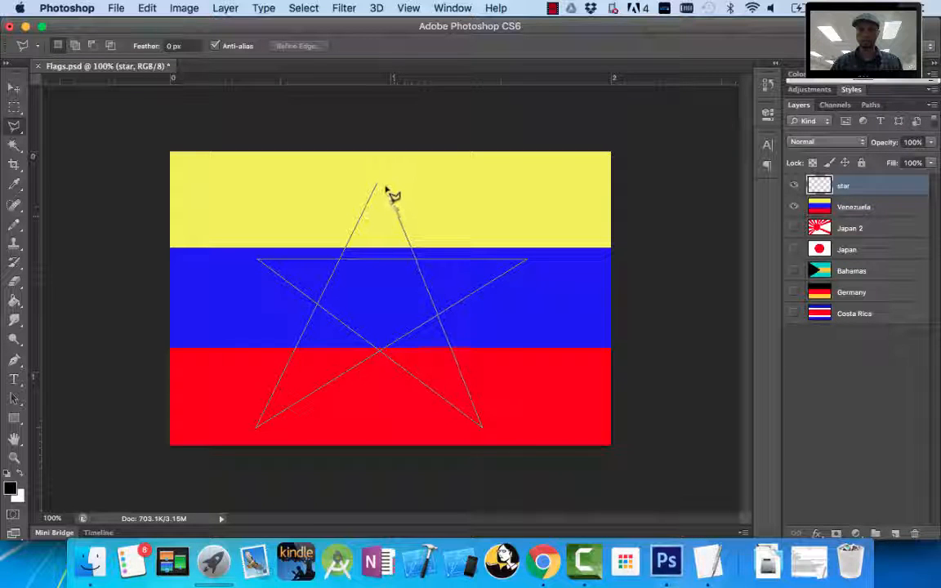
click(378, 185)
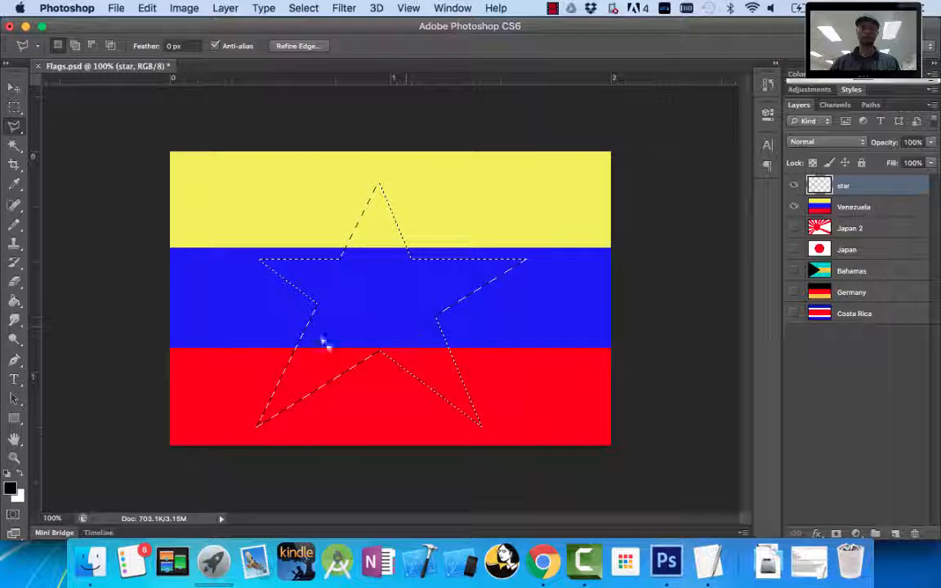
Fill the star selection with black using the Paint Bucket, swap the colors to refill it with white, and deselect
click(14, 300)
click(360, 332)
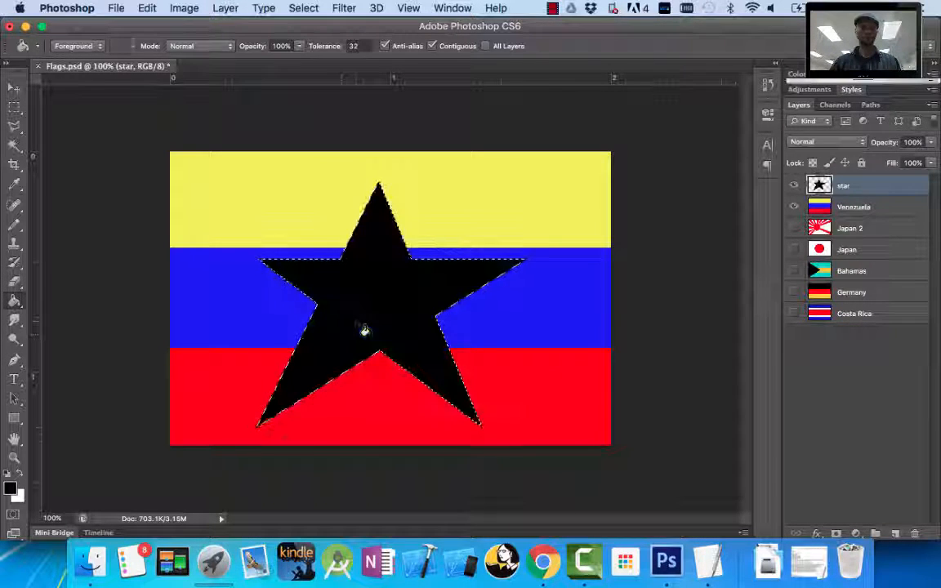
click(19, 473)
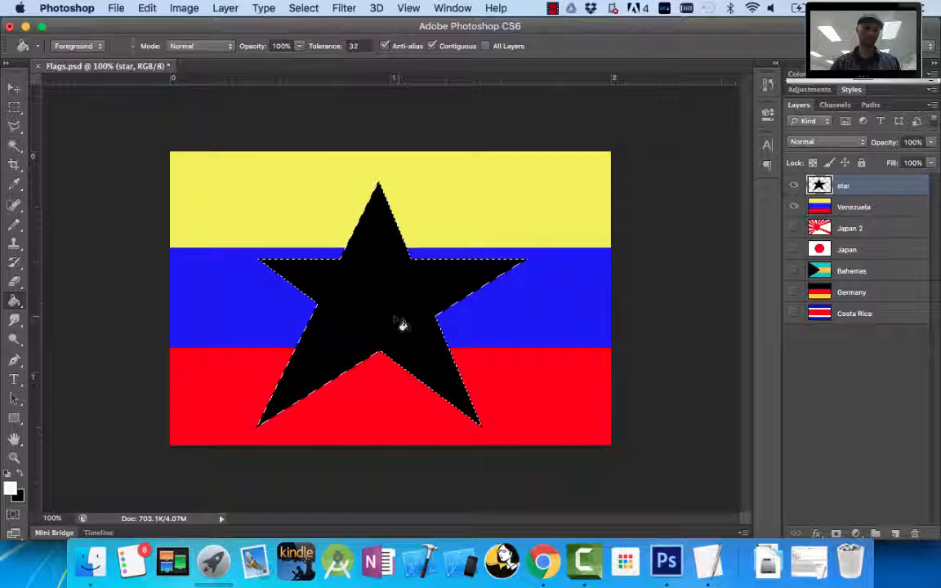
click(396, 321)
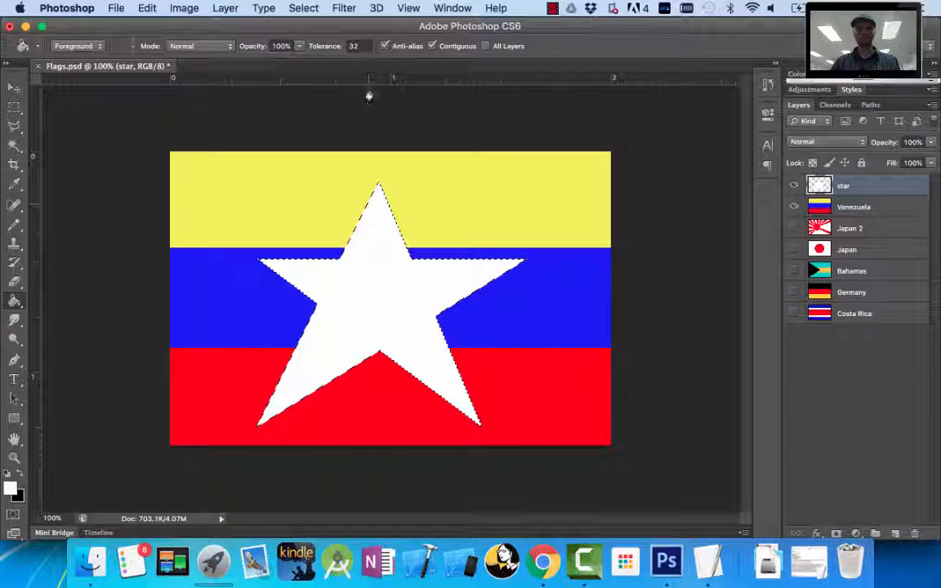
click(303, 9)
click(313, 40)
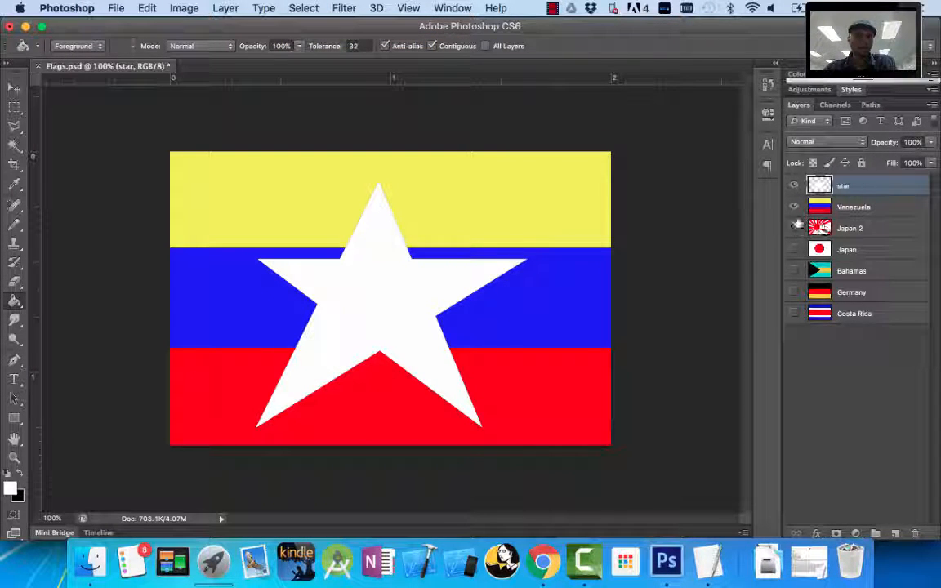
Toggle the star layer's visibility several times, leaving it shown, and view the Venezuela reference flag in Chrome
click(793, 186)
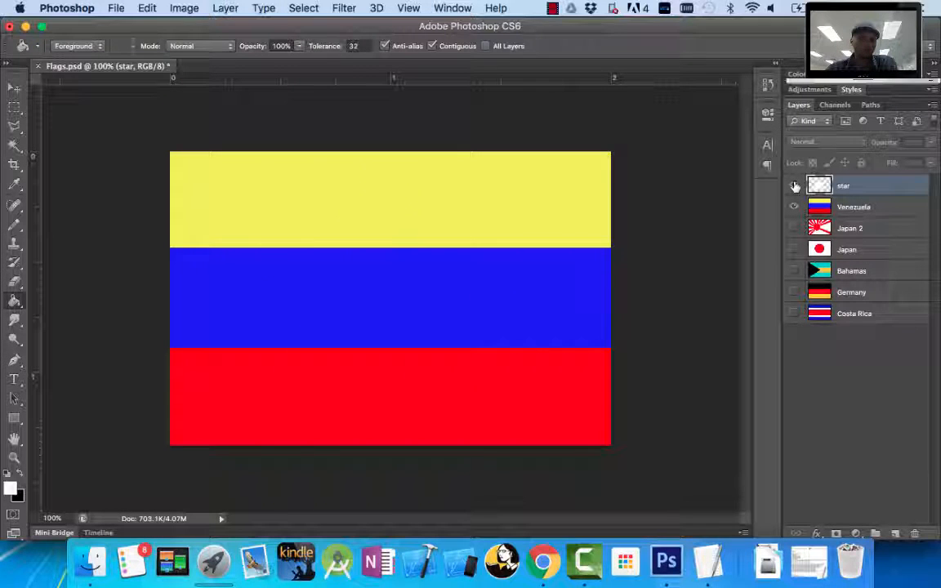
click(793, 187)
click(793, 186)
click(794, 187)
click(793, 186)
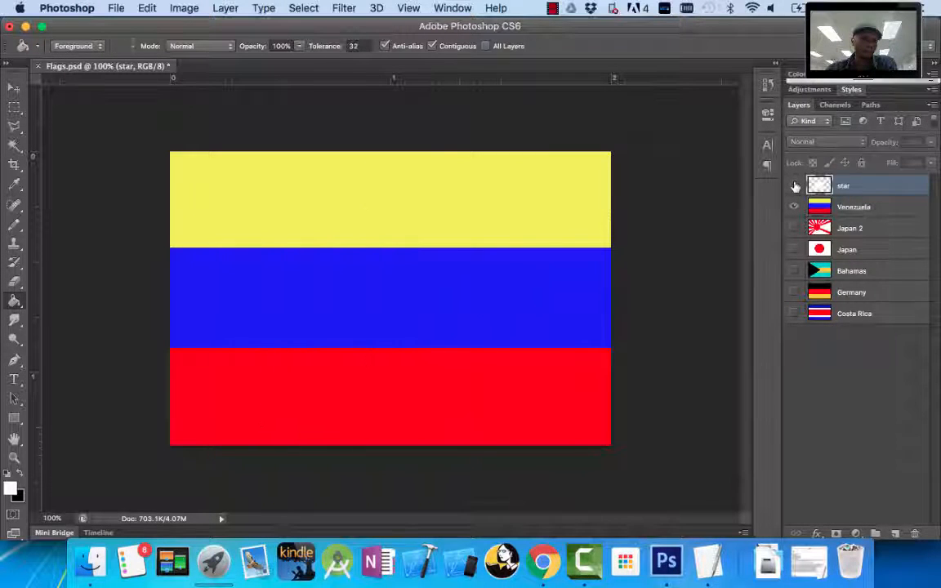
click(794, 187)
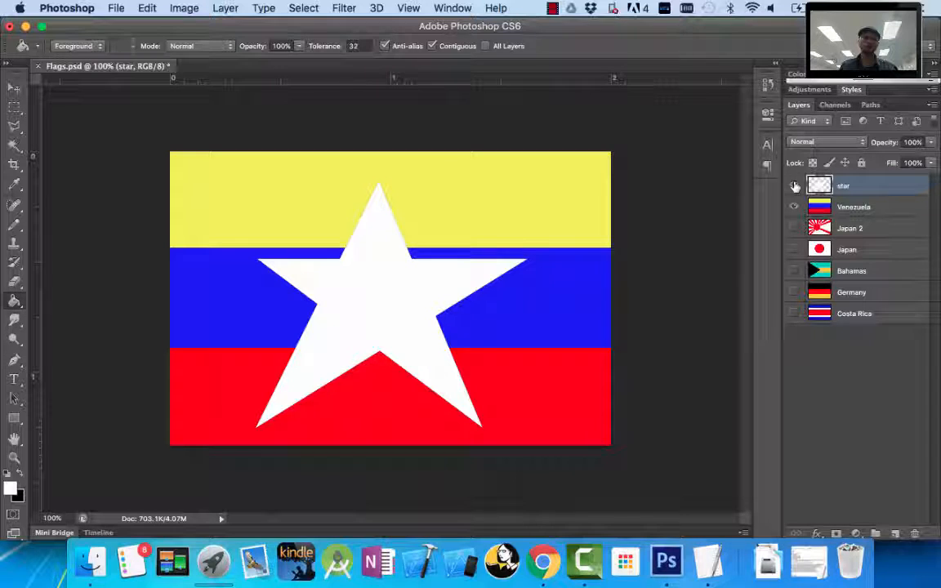
click(546, 558)
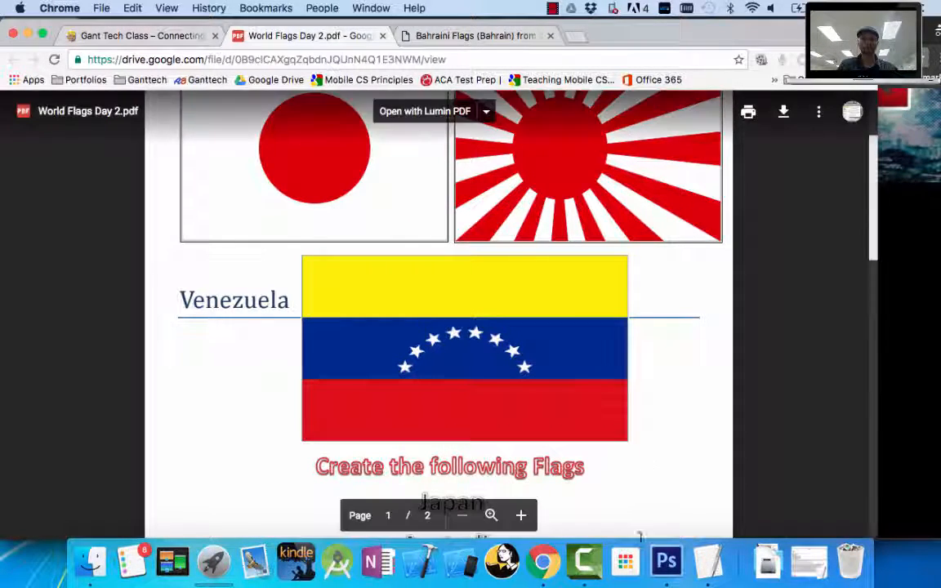
Switch to Photoshop and scale the large white star down to about 9.43% width and 9.52% height using the Move tool's transform controls
click(665, 562)
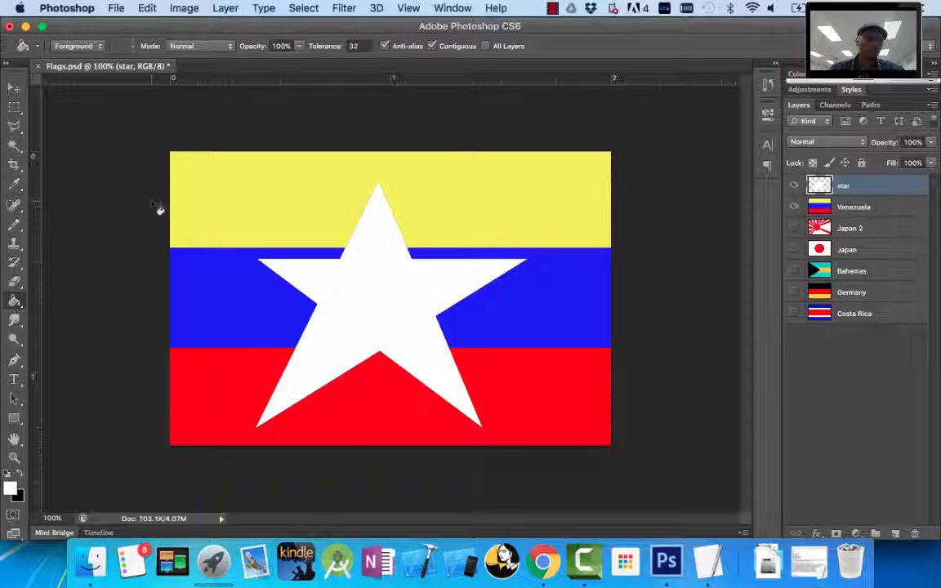
click(14, 88)
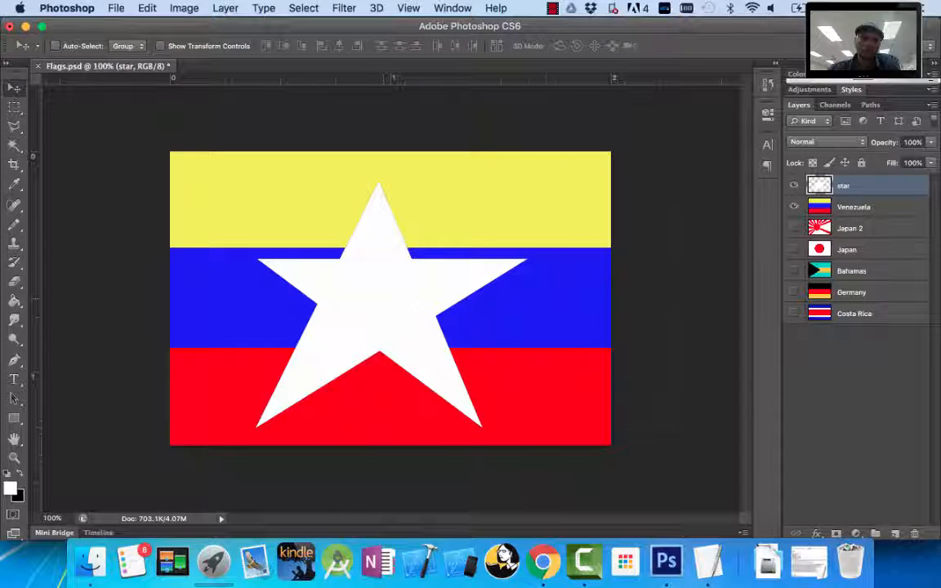
drag(408, 302, 392, 290)
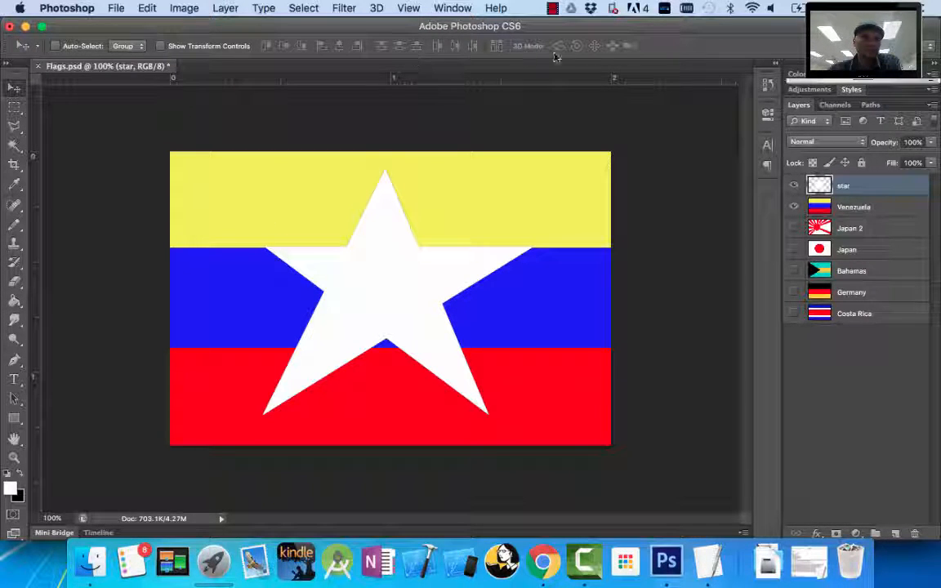
click(162, 49)
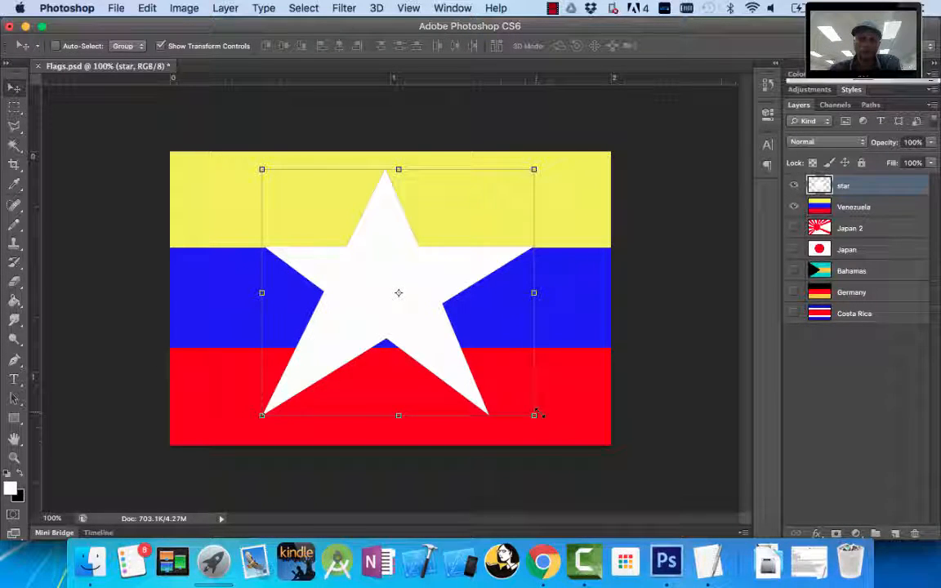
drag(535, 416, 292, 198)
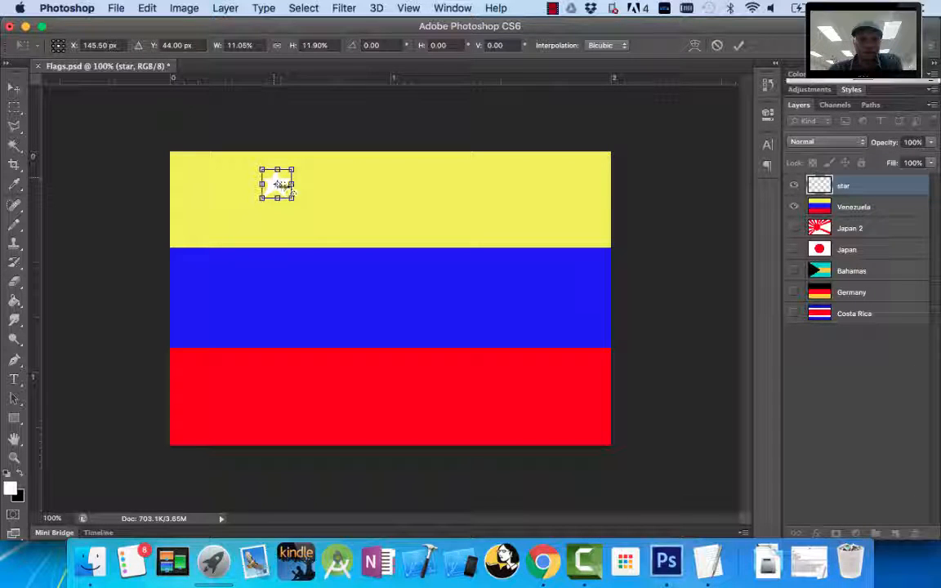
drag(293, 198, 288, 192)
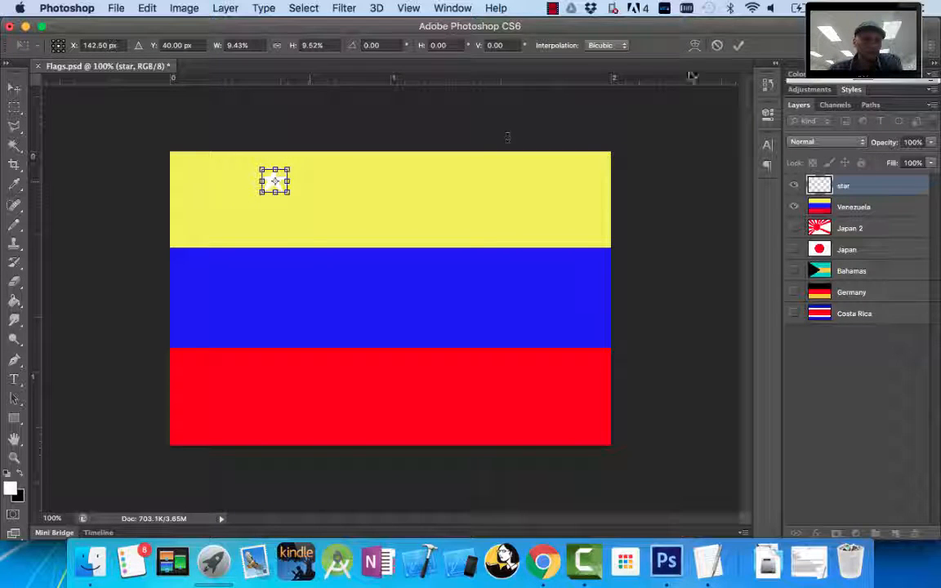
click(739, 46)
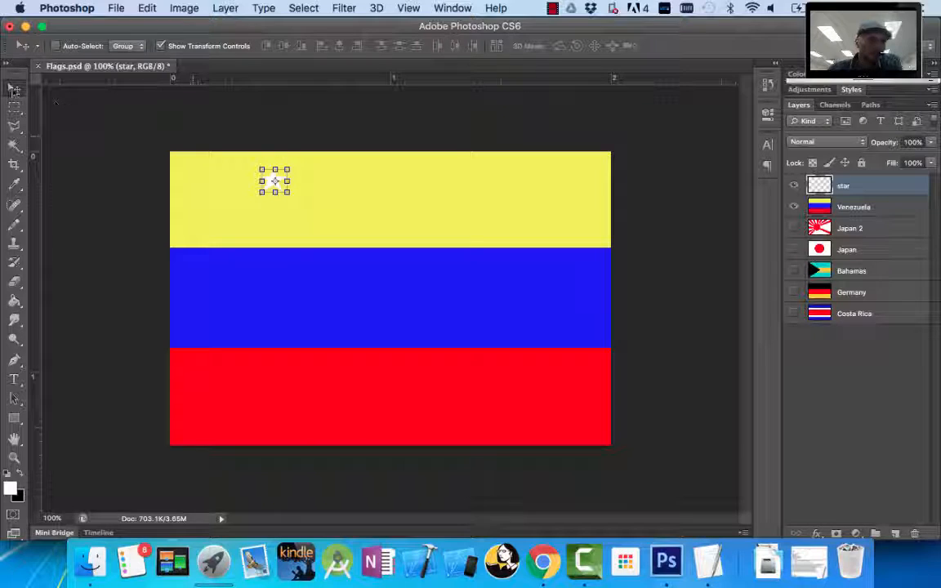
click(162, 46)
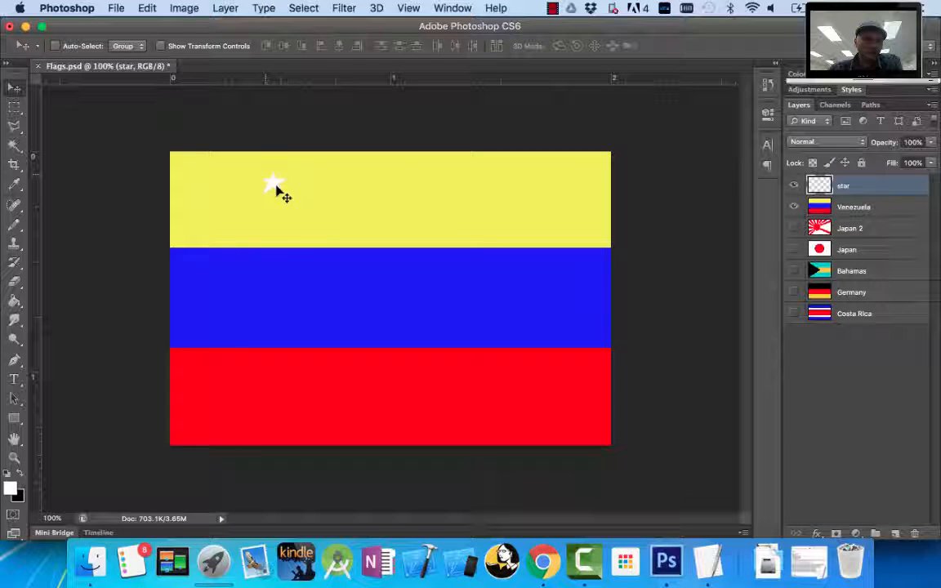
Move the small star to the lower left of the blue stripe and shrink it further to about 88.57% width and 78.13% height
drag(277, 196, 286, 330)
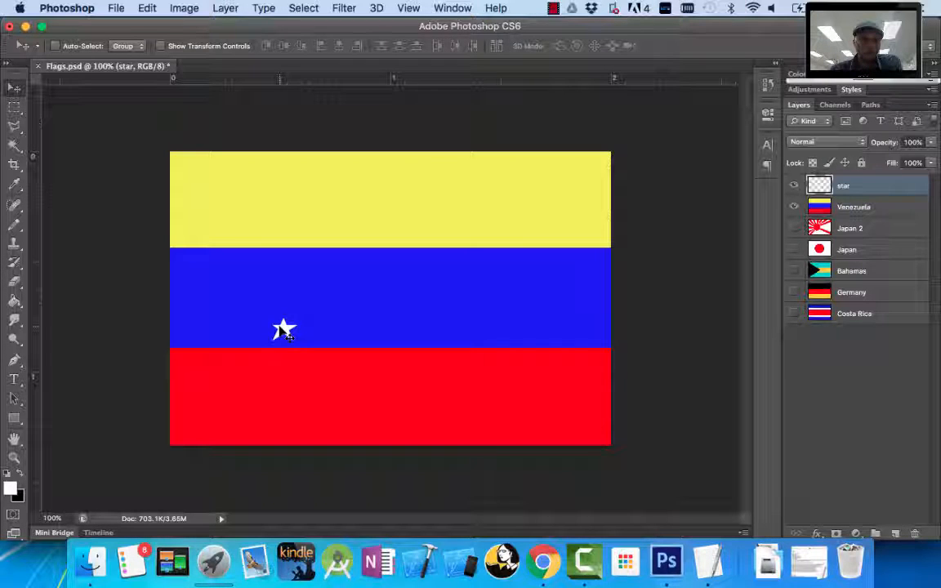
click(163, 46)
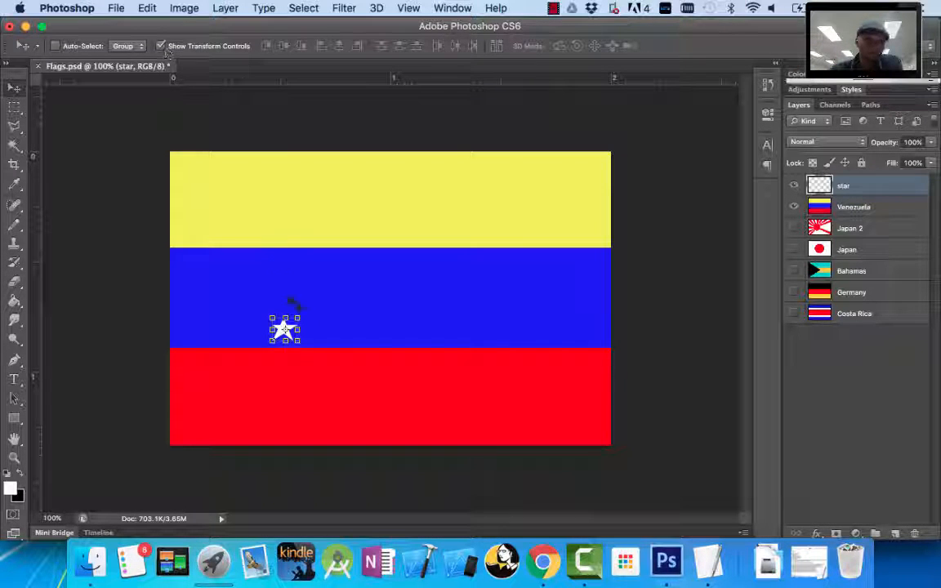
drag(301, 350, 296, 343)
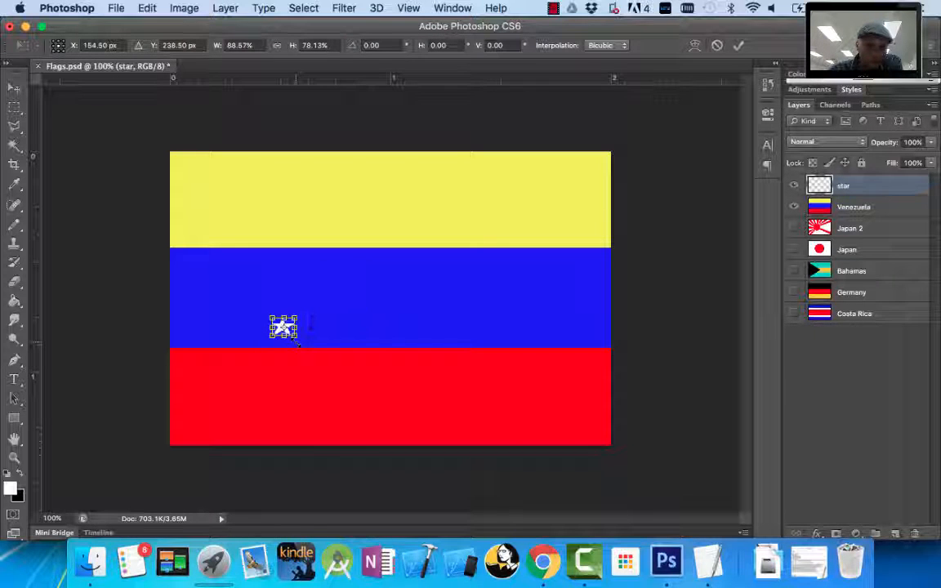
click(738, 47)
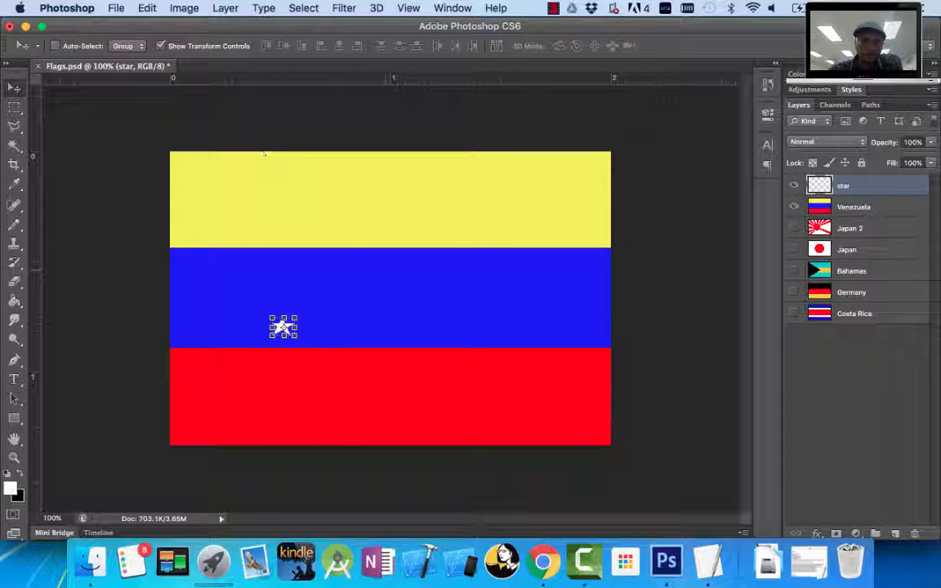
click(160, 47)
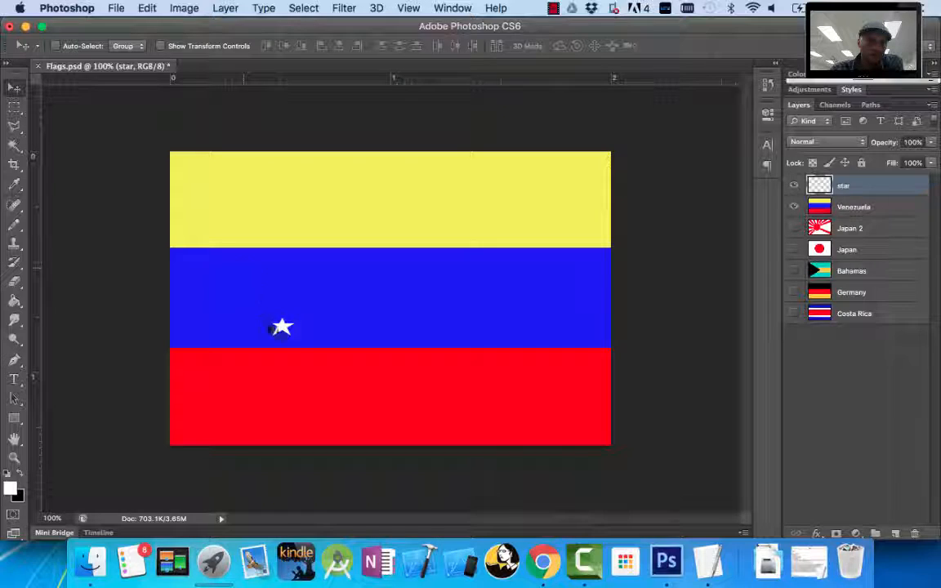
mouse_move(282, 327)
mouse_down()
mouse_move(282, 341)
mouse_move(275, 331)
mouse_move(285, 337)
mouse_up()
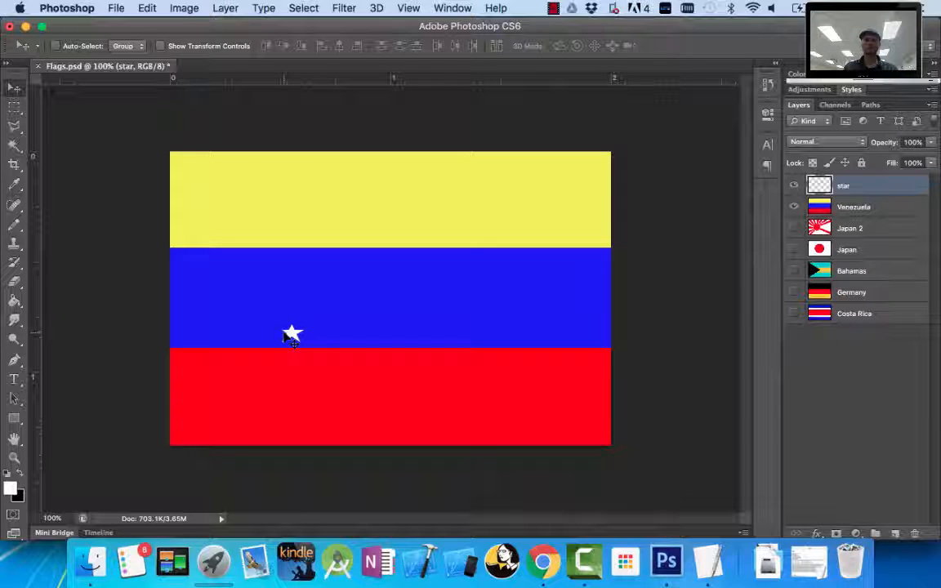
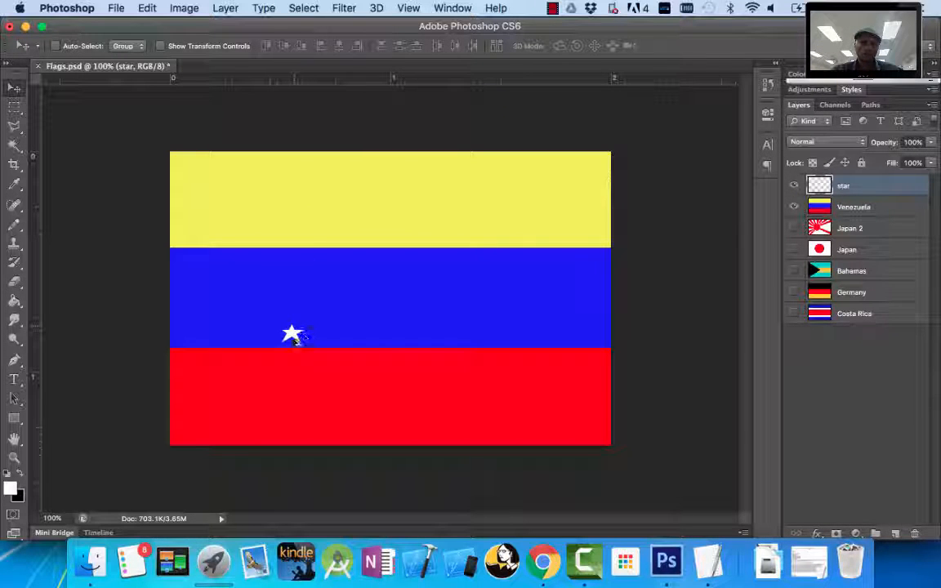
Duplicate the star six times, each on its own layer, placing the copies in an arc across the blue stripe
drag(292, 331, 312, 309)
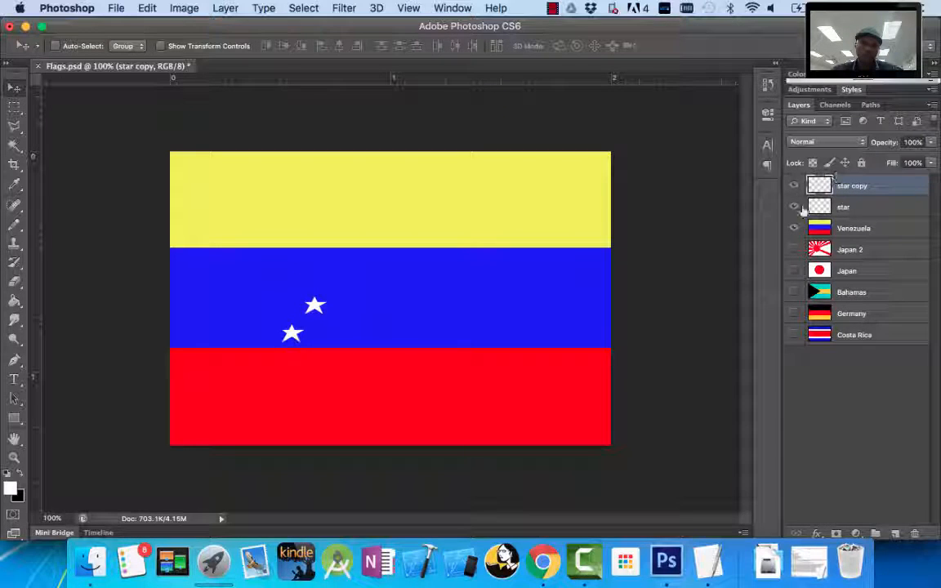
drag(316, 306, 350, 277)
drag(350, 276, 429, 279)
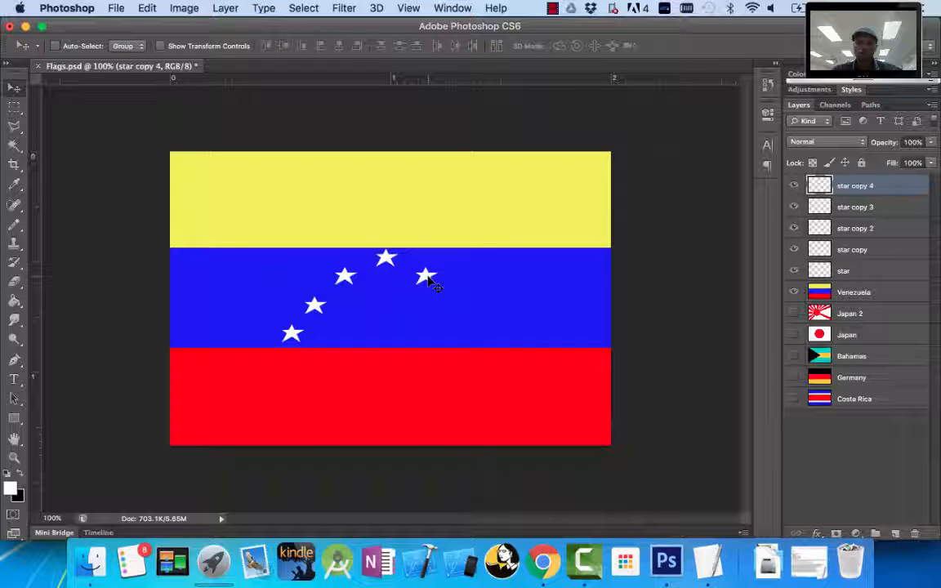
drag(428, 279, 486, 336)
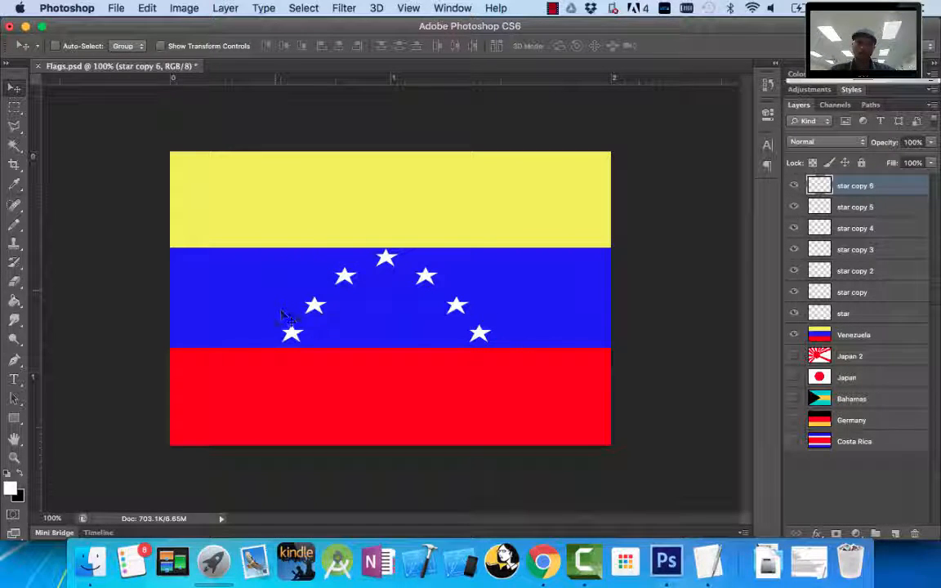
Check the Venezuela reference flag in Chrome, then return to Photoshop and toggle the star copy 6 layer's visibility to identify its star
click(543, 562)
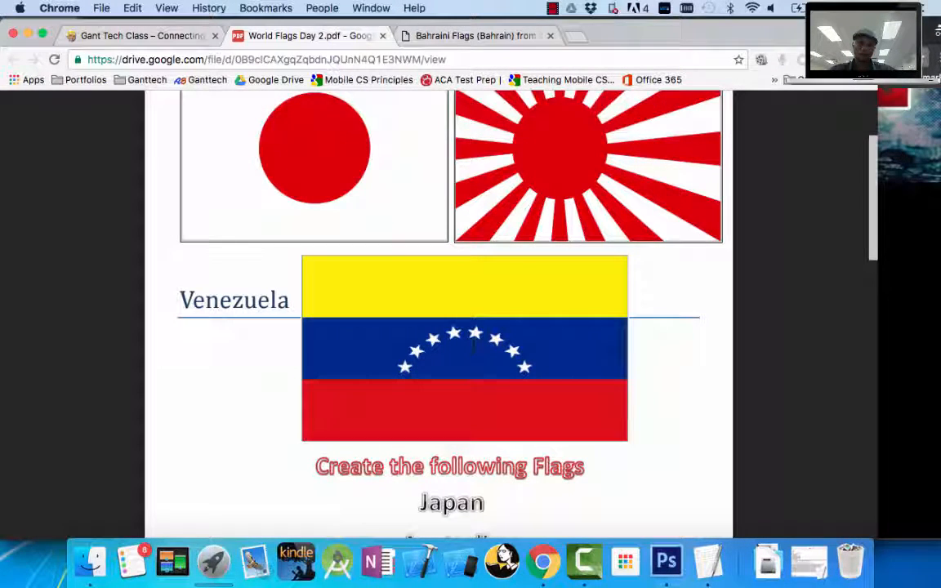
click(666, 562)
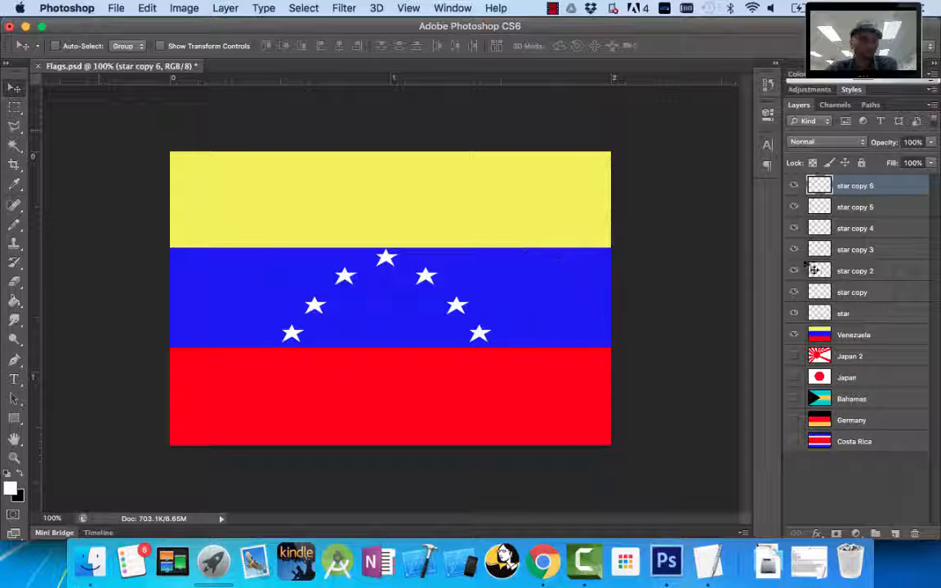
click(794, 186)
click(794, 187)
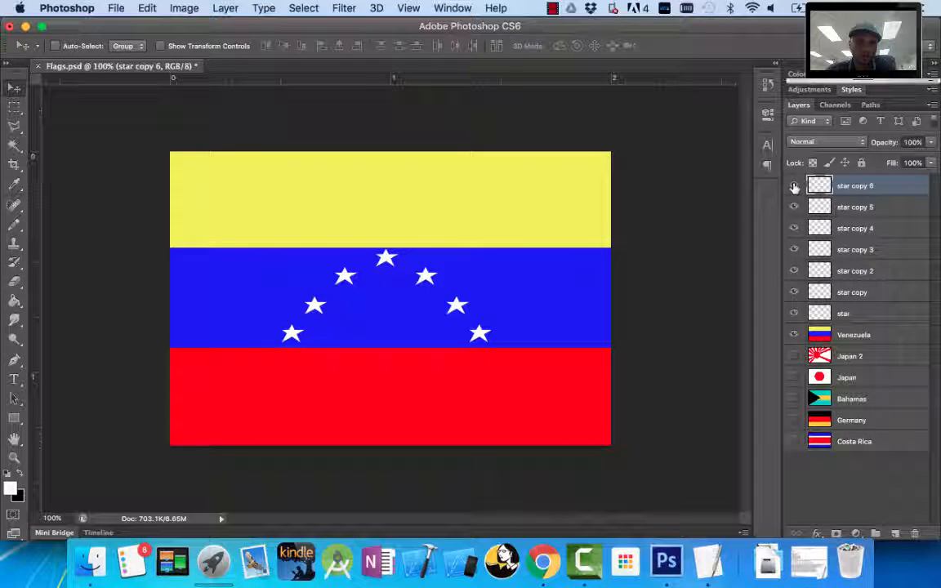
Shift the three stars on the arc's right side, on layers star copy 6, 5 and 4, outward to widen the arc
drag(484, 337, 488, 310)
click(864, 207)
click(855, 228)
mouse_move(432, 283)
mouse_down()
mouse_move(455, 277)
mouse_move(444, 276)
mouse_up()
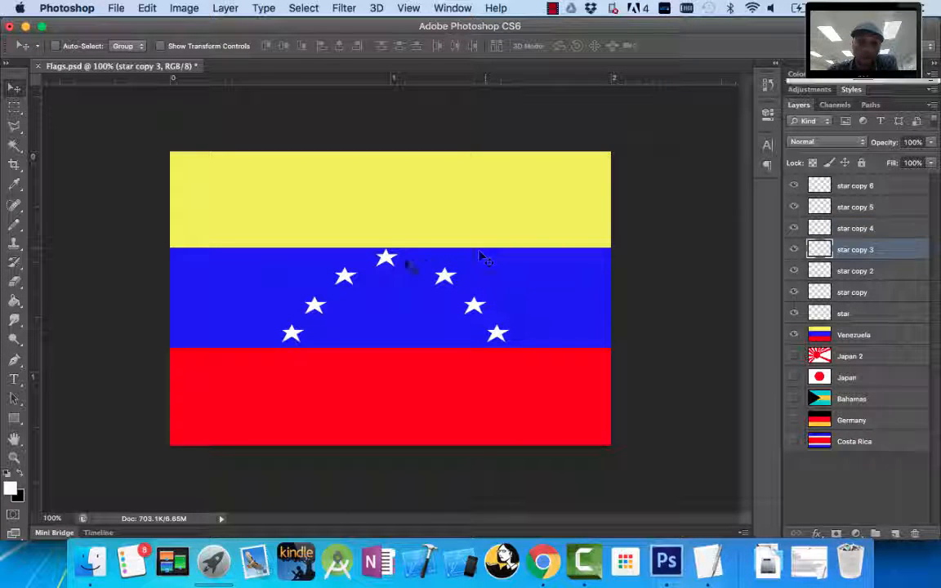
Try placing the arc's top star, on layer star copy 3, slightly lower and to the right, nudging it horizontally
drag(385, 259, 396, 270)
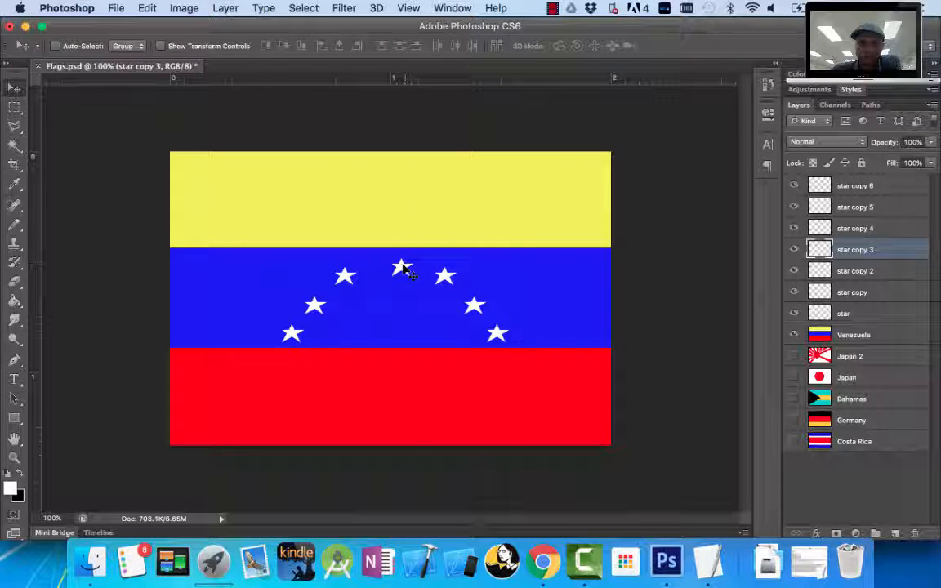
key(Left)
key(Left)
key(Left)
key(Left)
key(Left)
key(Left)
key(Left)
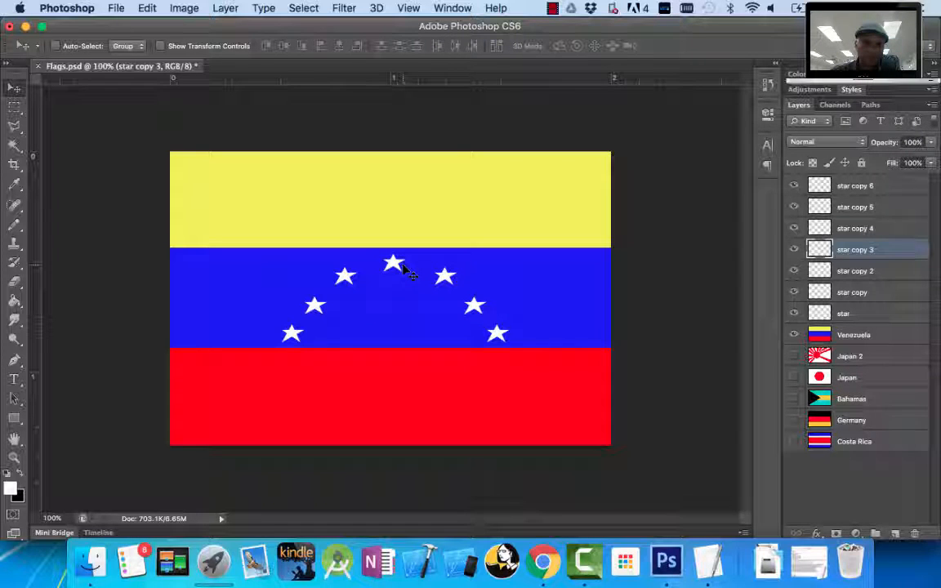
key(Right)
key(Right)
key(Right)
key(Right)
key(Right)
key(Right)
key(Right)
key(Right)
key(Right)
key(Right)
key(Right)
key(Right)
key(Right)
key(Right)
key(Right)
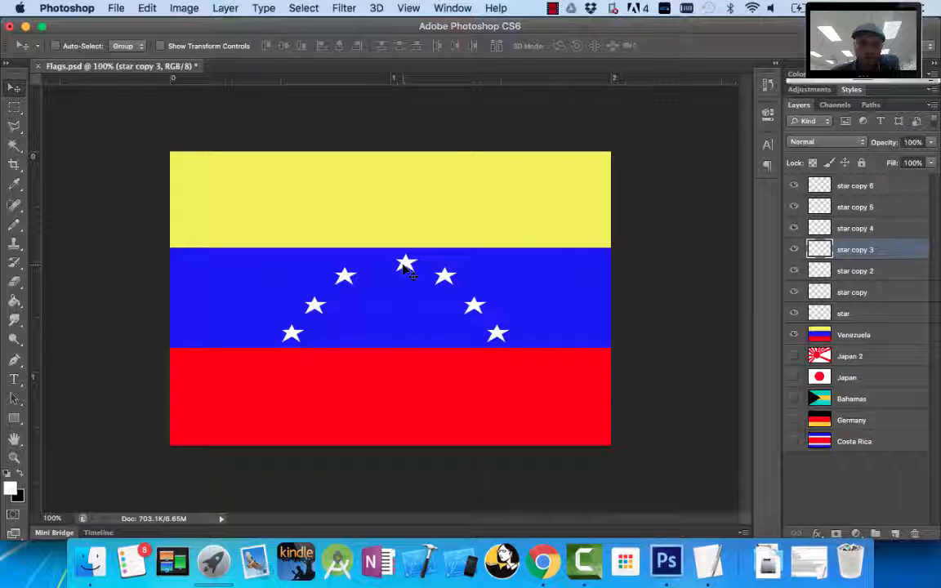
Reposition the star copy 2 star horizontally on the arc's left side, nudging it back toward the star copy star
click(853, 275)
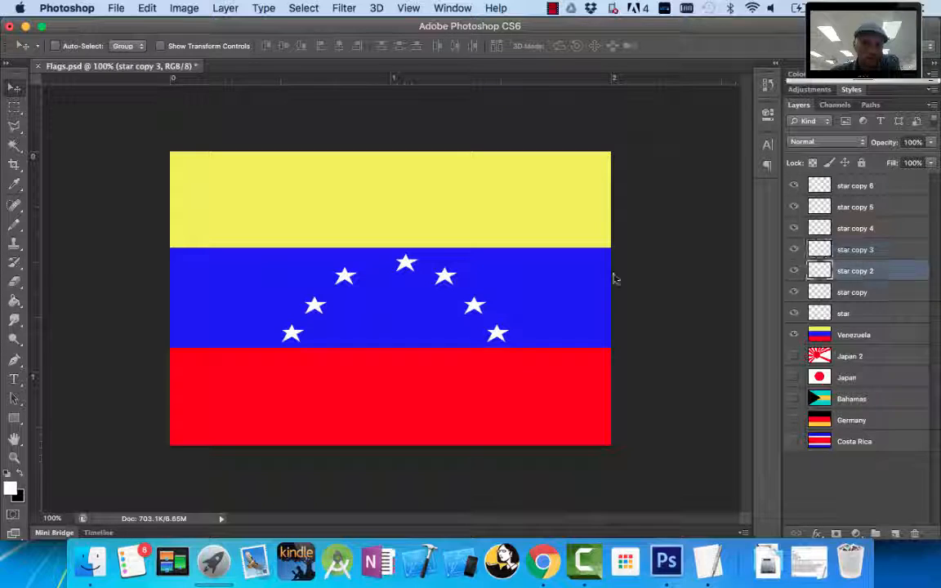
drag(347, 278, 365, 280)
key(Right)
key(Right)
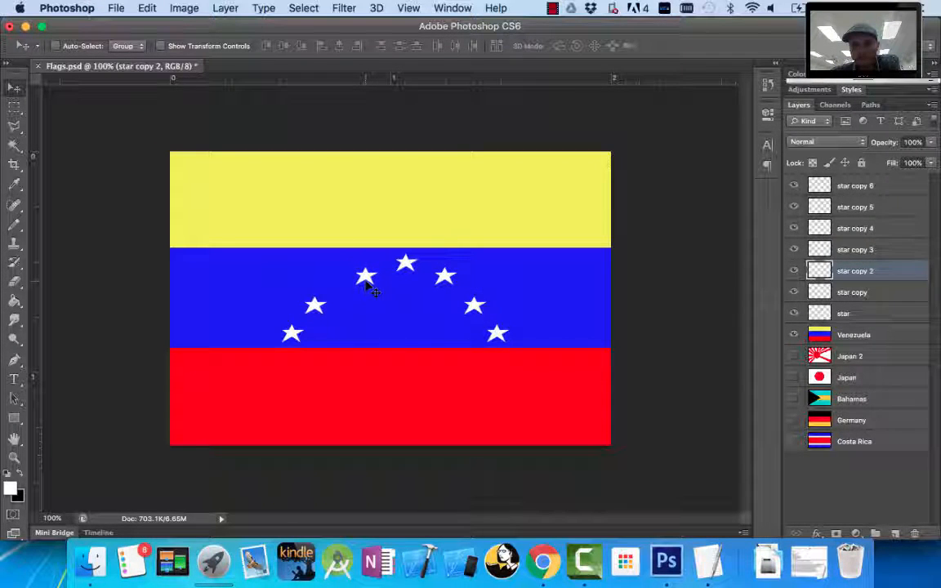
key(Left)
key(Left)
key(Left)
key(Left)
key(Left)
key(Left)
key(Left)
key(Left)
key(Left)
key(Left)
key(Left)
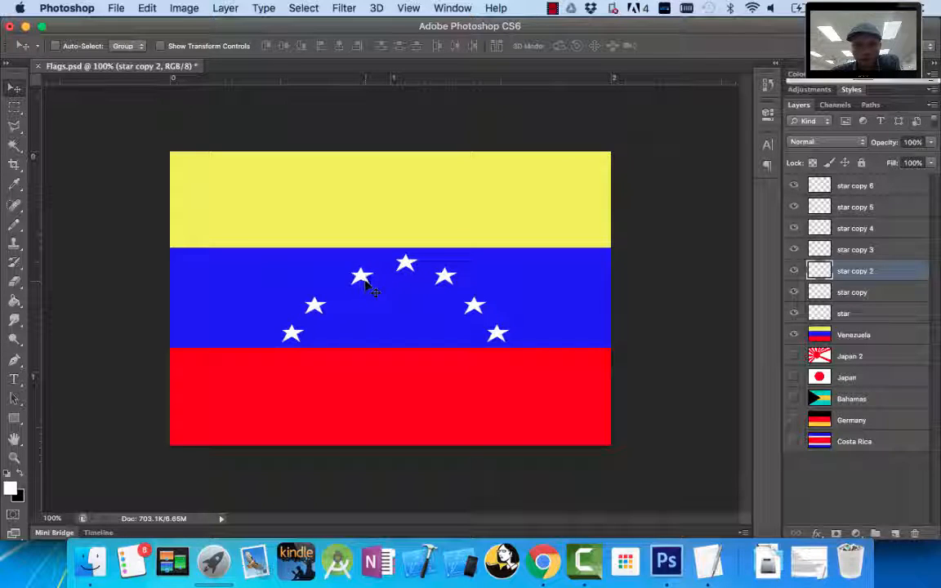
key(Left)
key(Left)
key(Left)
key(Left)
key(Left)
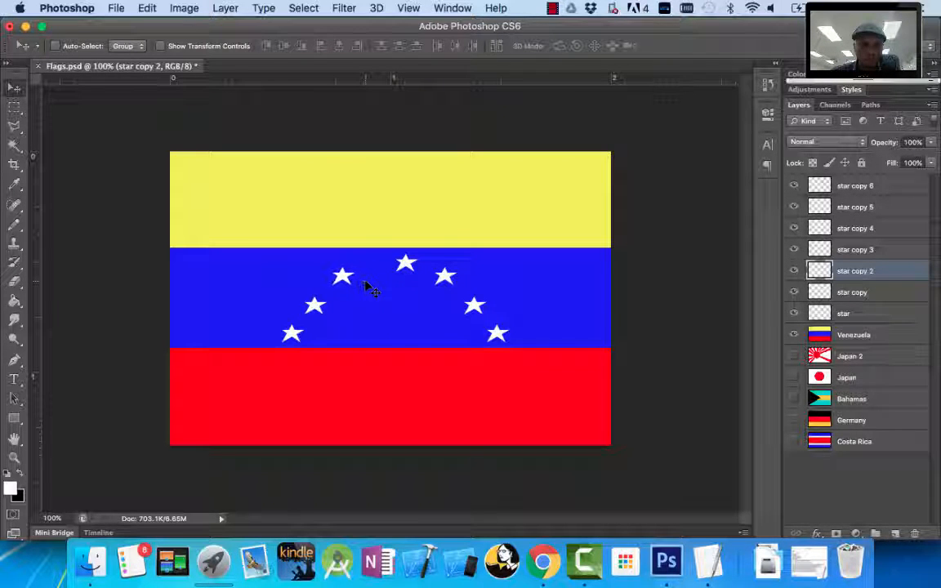
Move the star copy 3 star to just left of the arc's centre and nudge it right and up into place
click(854, 253)
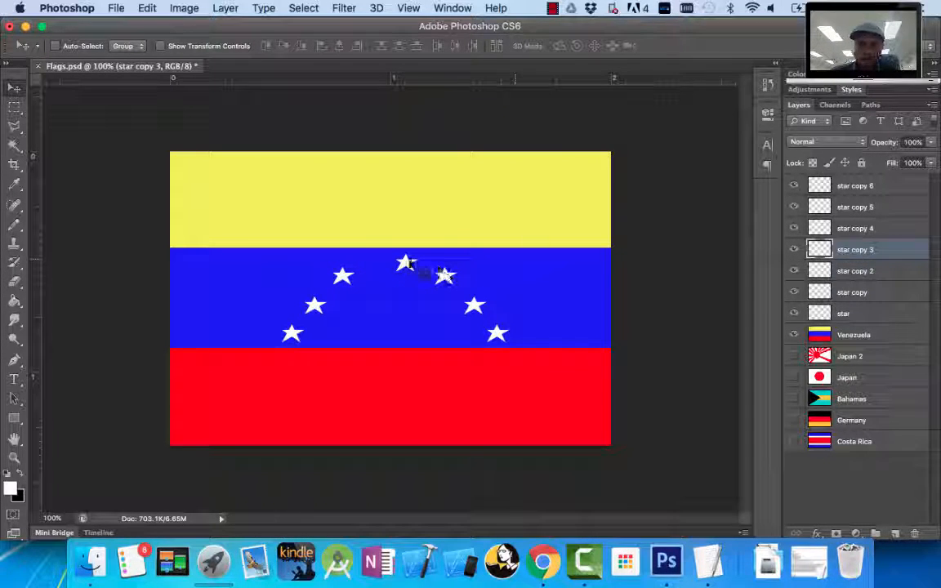
drag(417, 259, 382, 263)
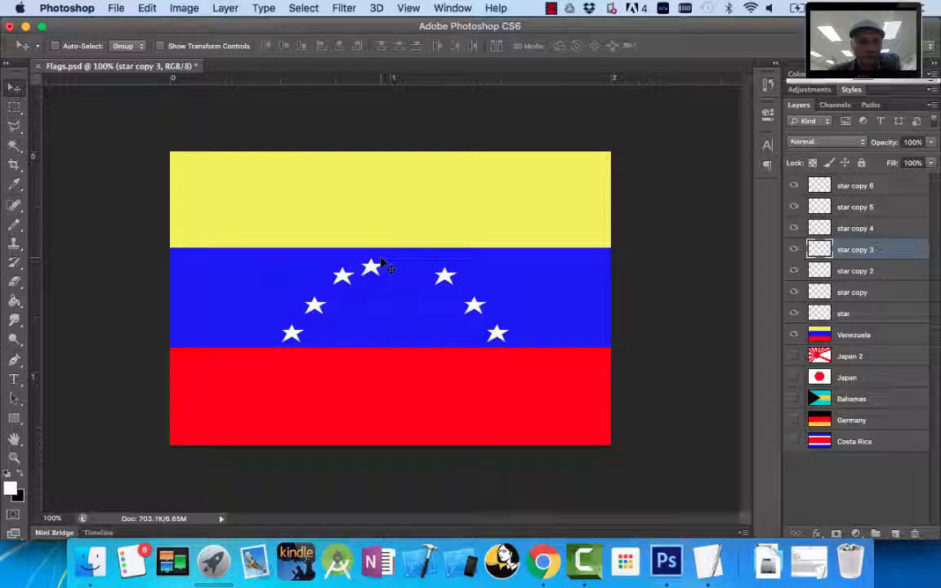
key(Right)
key(Right)
key(Right)
key(Right)
key(Right)
key(Right)
key(Right)
key(Right)
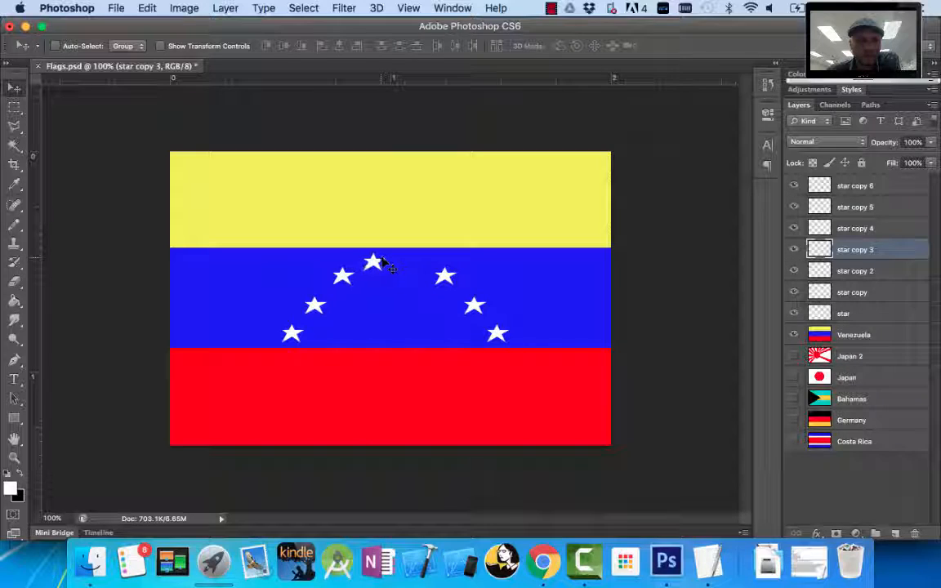
key(Up)
key(Up)
key(Right)
key(Right)
key(Right)
key(Right)
key(Right)
key(Right)
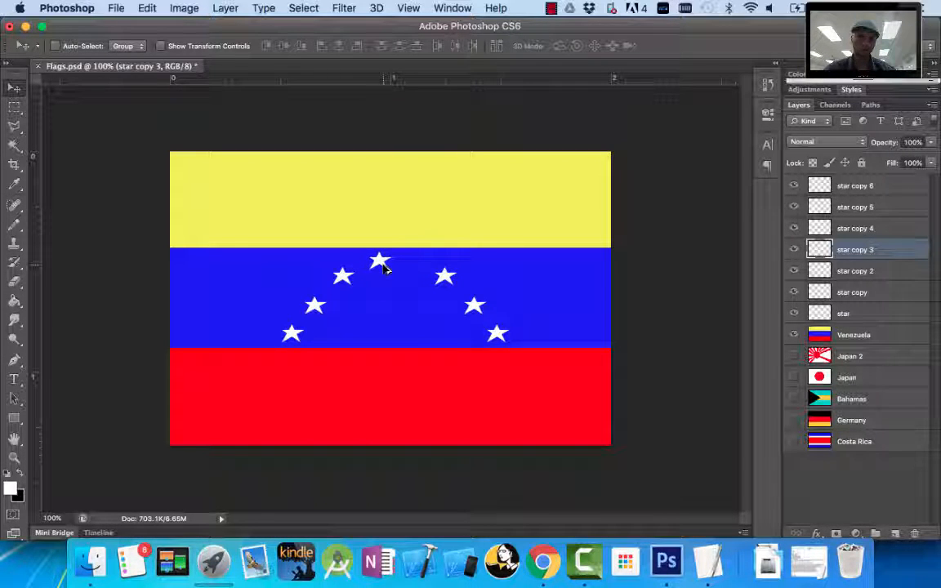
Duplicate the star copy 3 star to the right of the arc's centre, and select the star copy 4 layer
drag(384, 267, 427, 269)
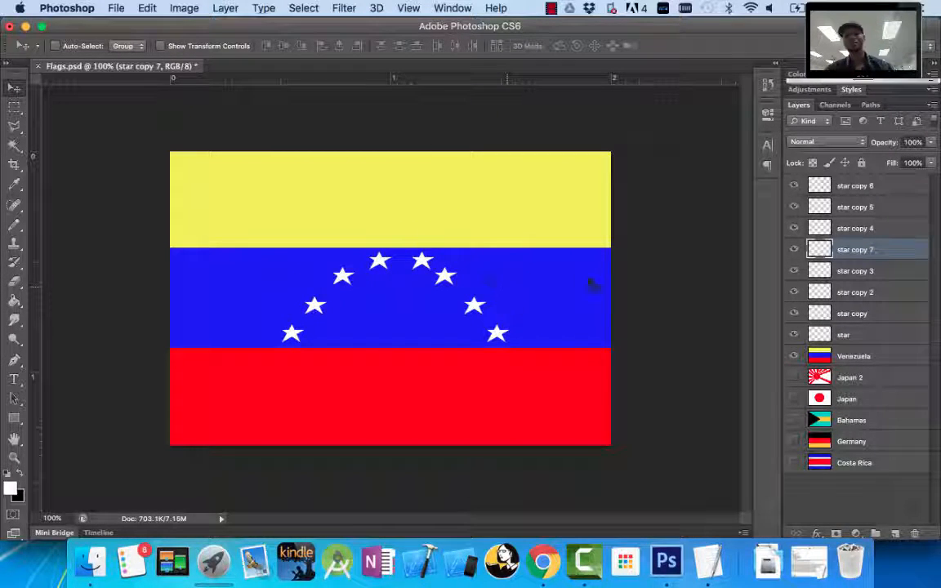
click(853, 229)
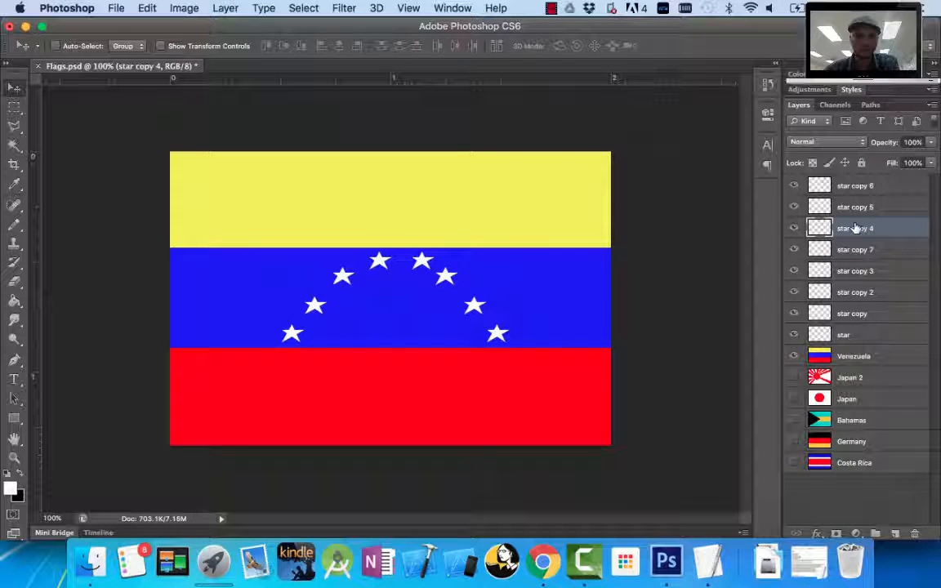
Nudge the star copy 4 star right along the upper right side of the arc
key(Right)
key(Right)
key(Right)
key(Right)
key(Right)
key(Right)
key(Right)
key(Right)
key(Right)
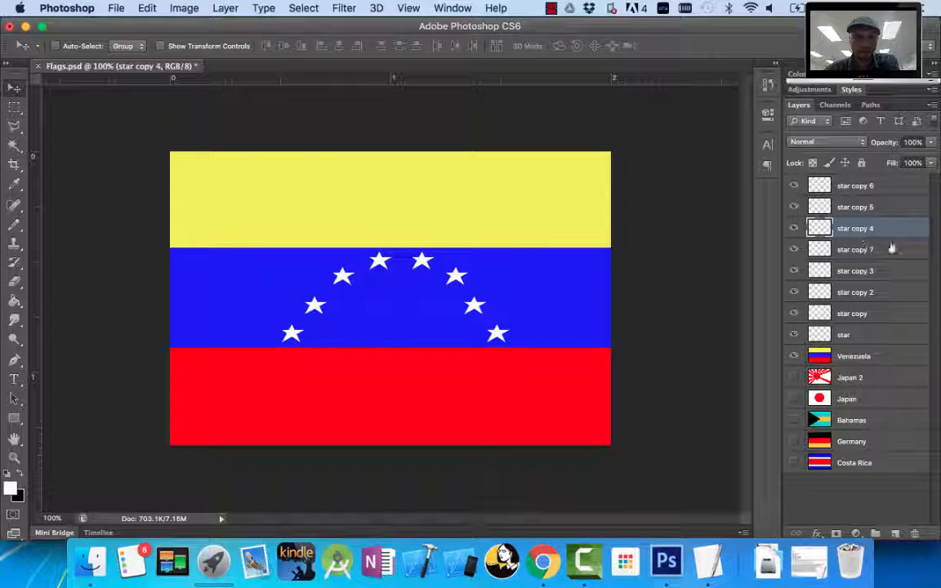
Select the star copy 5 layer and nudge its star right on the arc's right side
click(866, 209)
key(Right)
key(Right)
key(Right)
key(Right)
key(Right)
key(Right)
key(Right)
key(Right)
key(Right)
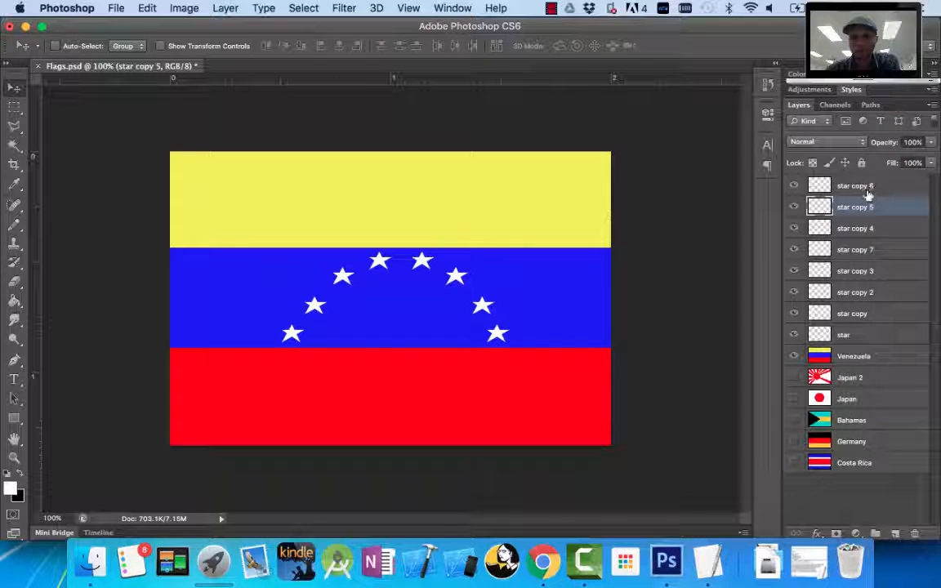
Nudge the star copy 6 star right at the arc's lower right end, and compare the flag with the Venezuela reference in Chrome
click(865, 187)
key(Right)
key(Right)
key(Right)
key(Right)
key(Right)
key(Right)
key(Right)
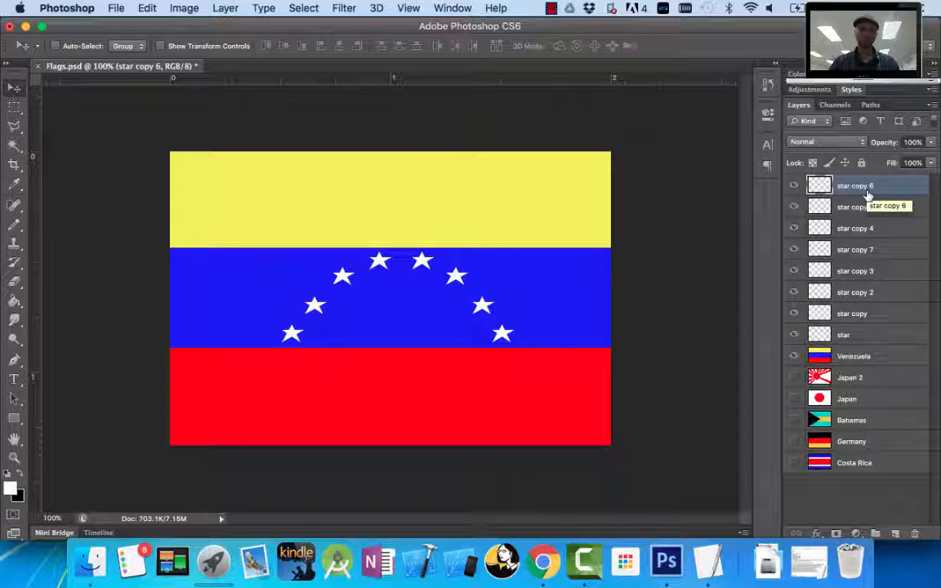
click(540, 563)
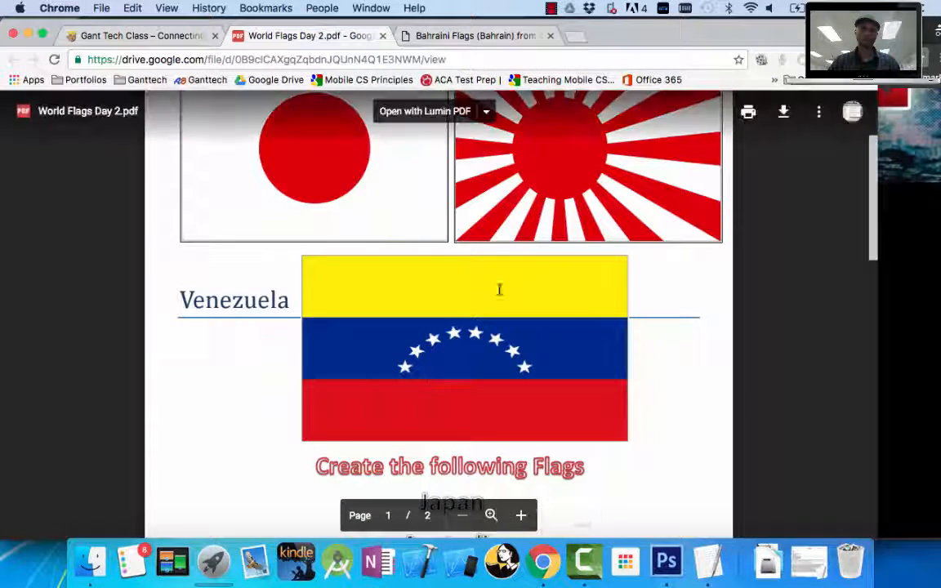
click(666, 564)
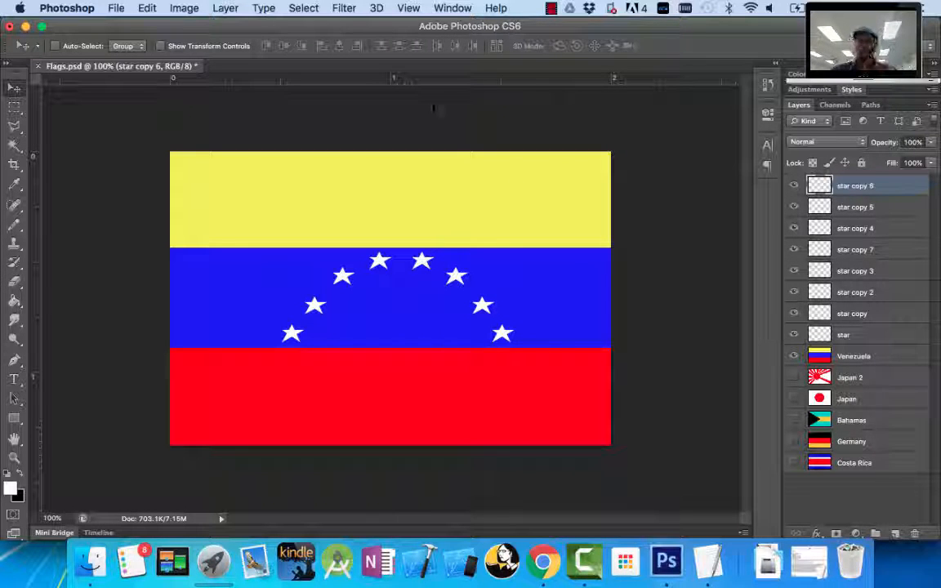
Merge the star copy 6 layer down into star copy 5, and check the merged stars by toggling the layer's visibility
click(227, 8)
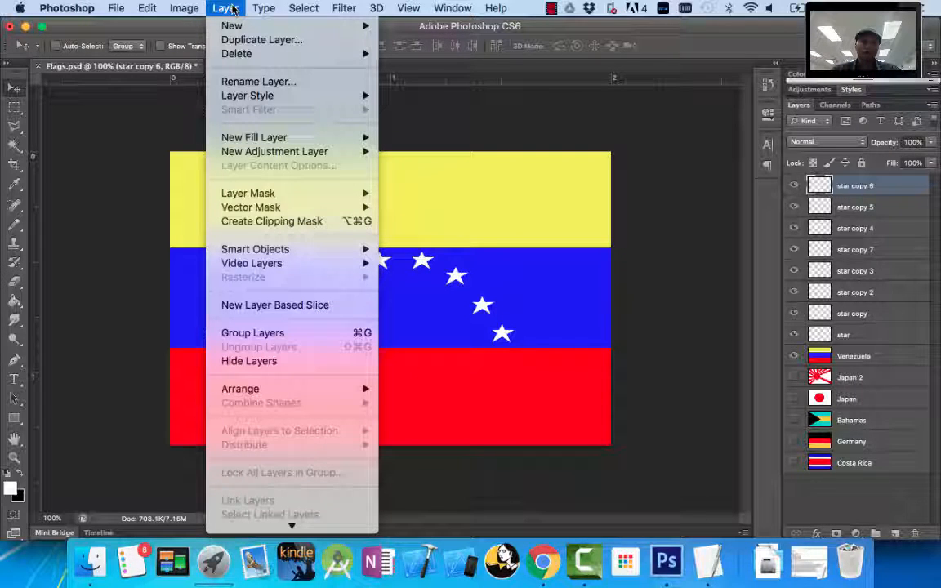
mouse_move(245, 200)
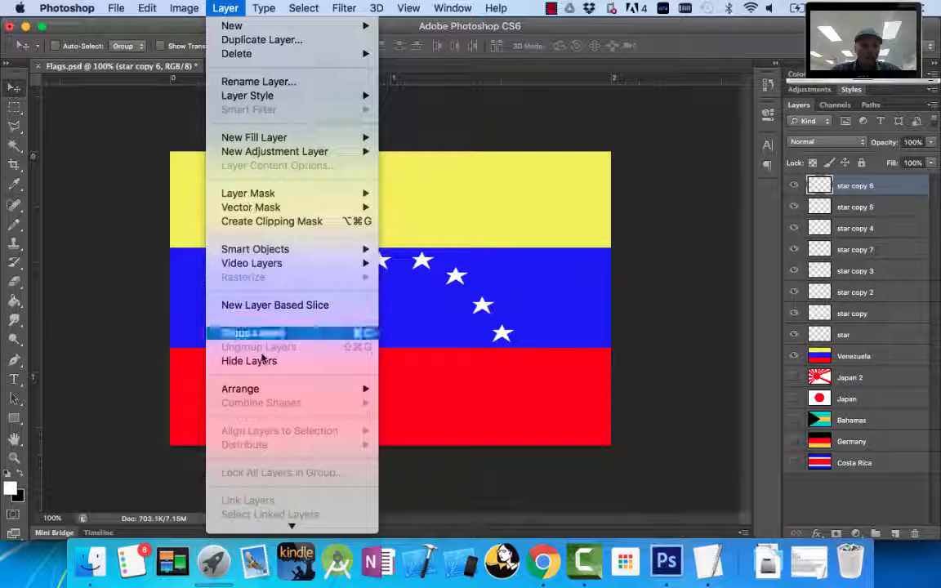
mouse_move(291, 528)
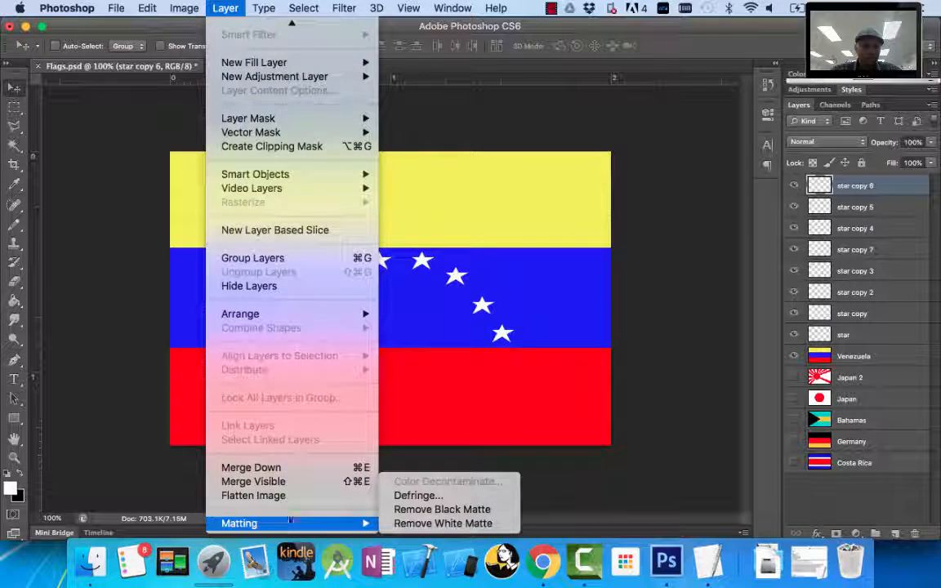
click(337, 468)
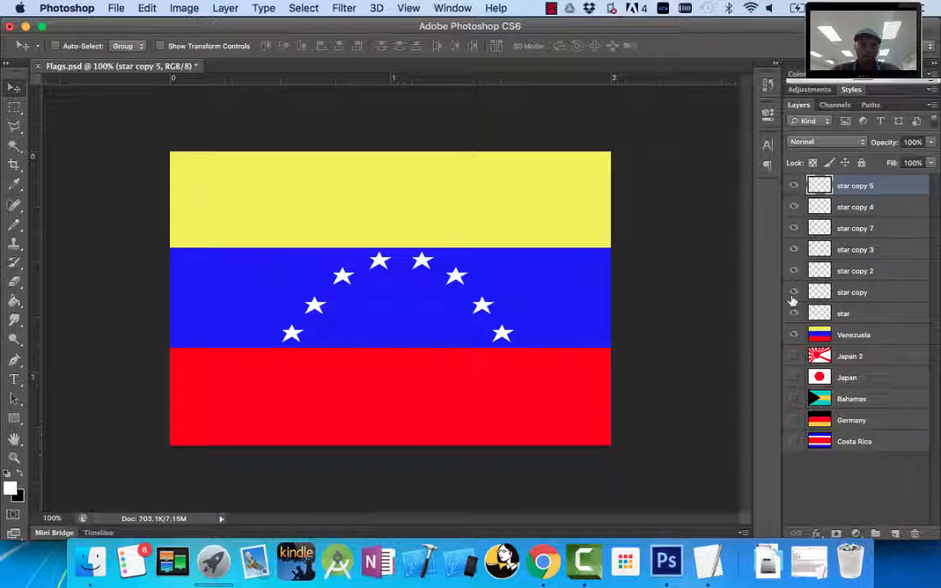
click(797, 186)
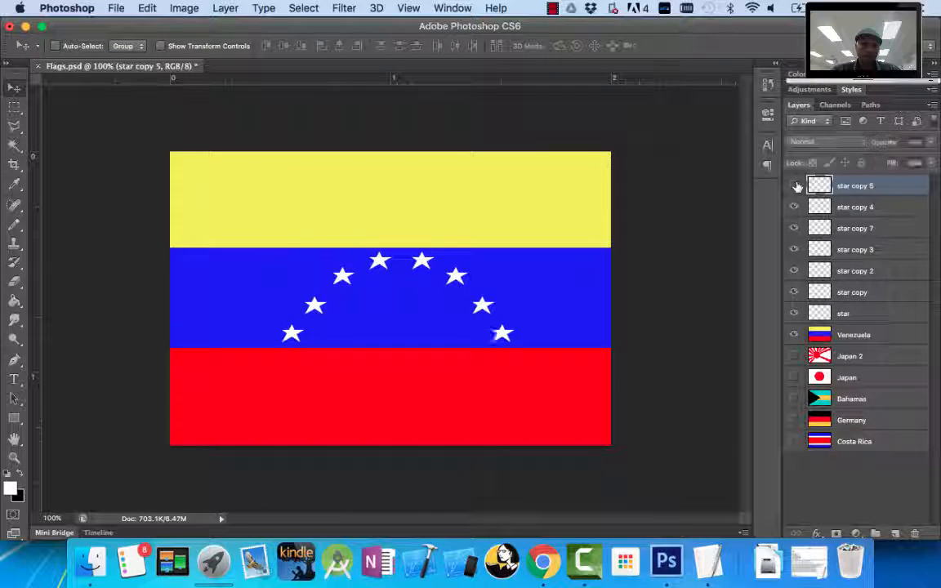
click(796, 186)
click(796, 186)
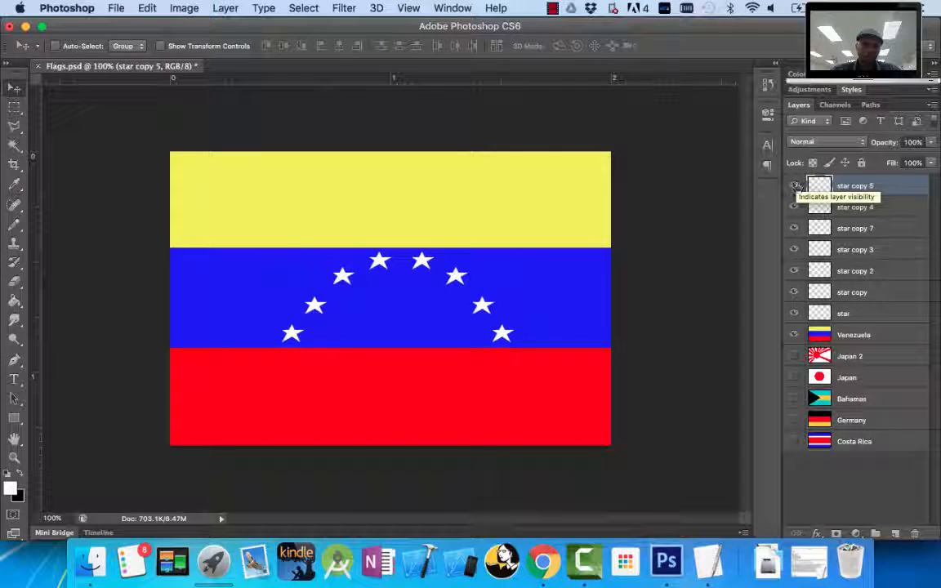
Merge the star copy 5 layer down into star copy 4, and toggle the merged layer's visibility to check its stars
click(225, 7)
mouse_move(278, 535)
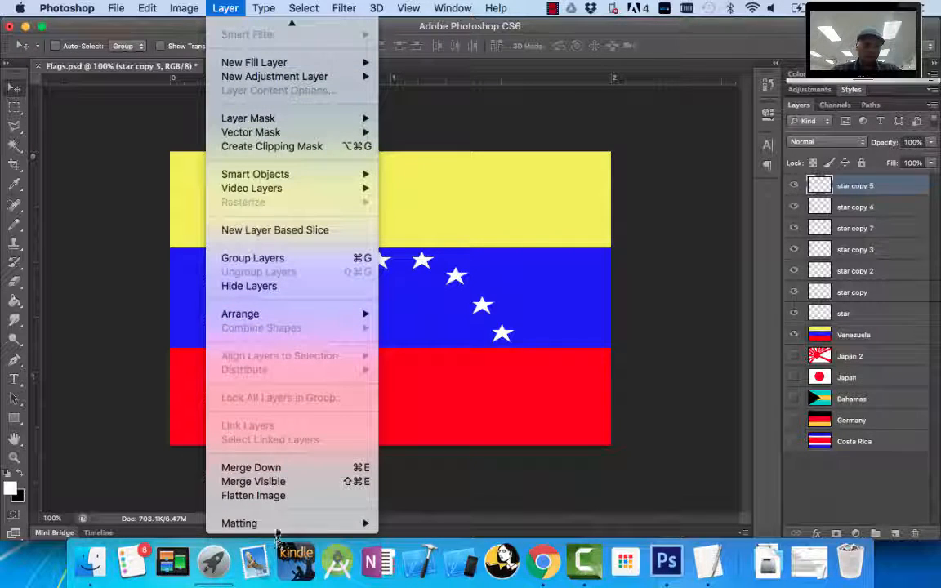
click(249, 467)
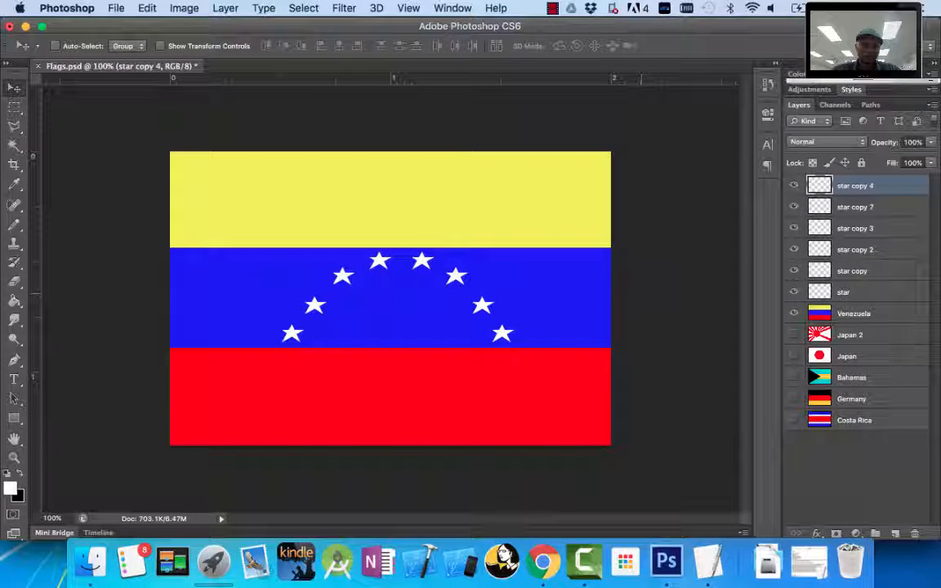
click(795, 186)
click(795, 186)
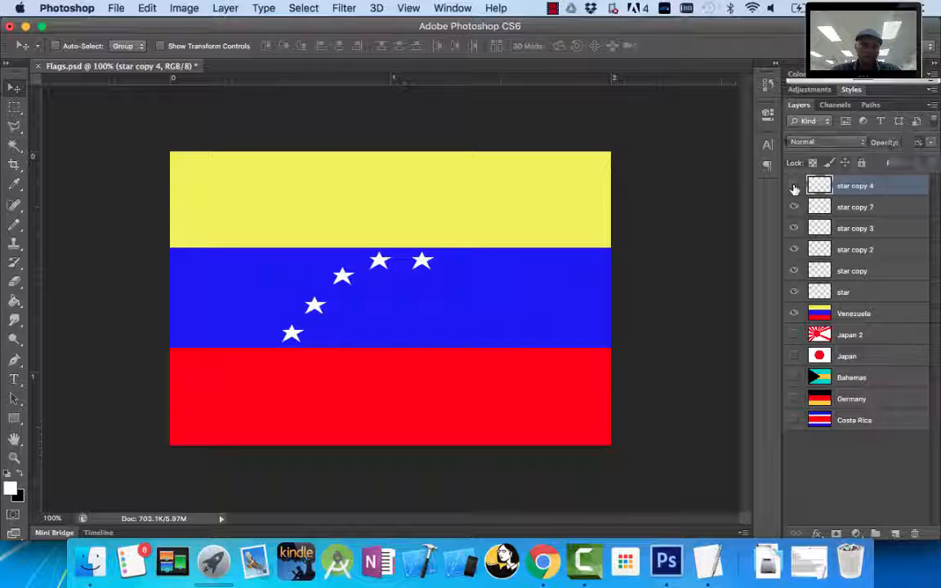
click(794, 186)
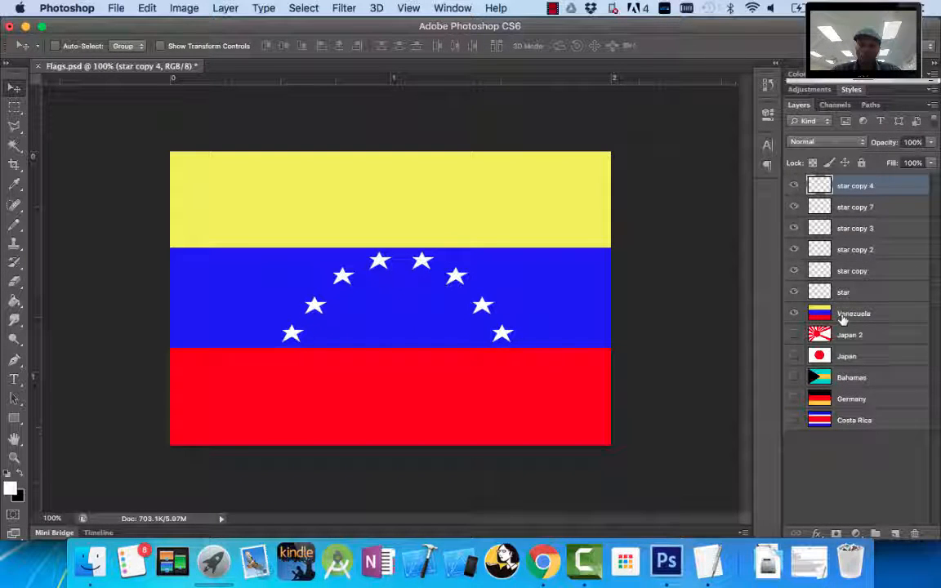
Merge the star copy 4 layer down into star copy 7, and merge that layer down into star copy 3
click(226, 8)
mouse_move(272, 253)
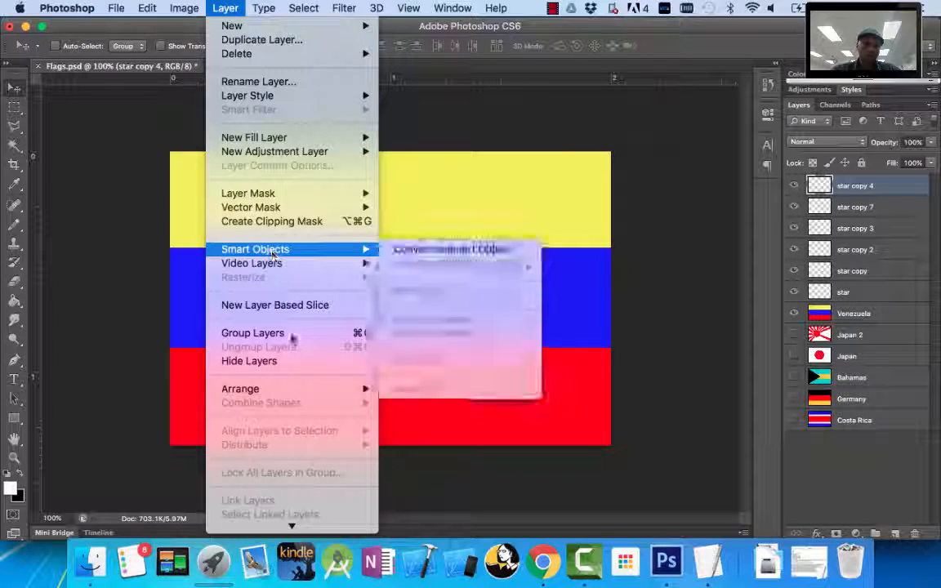
click(259, 466)
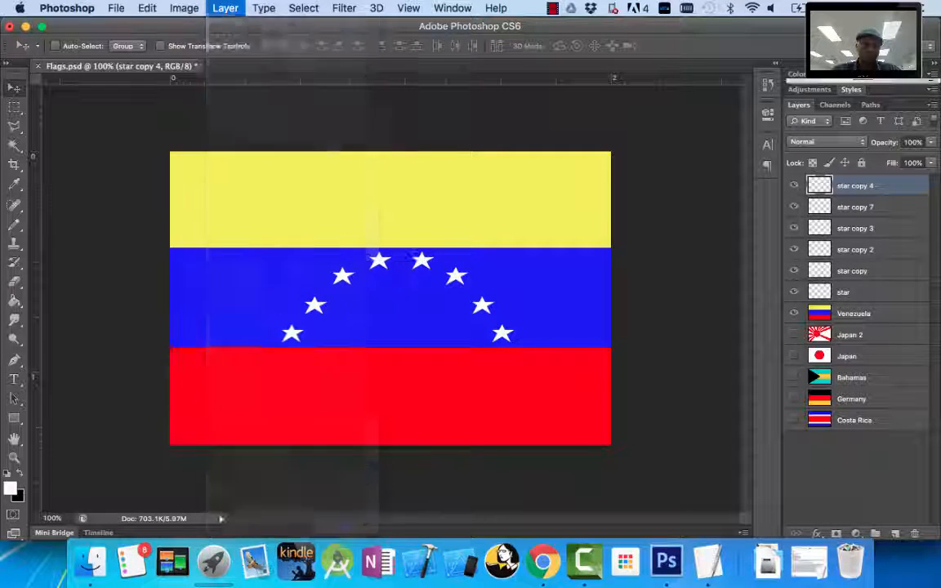
click(184, 8)
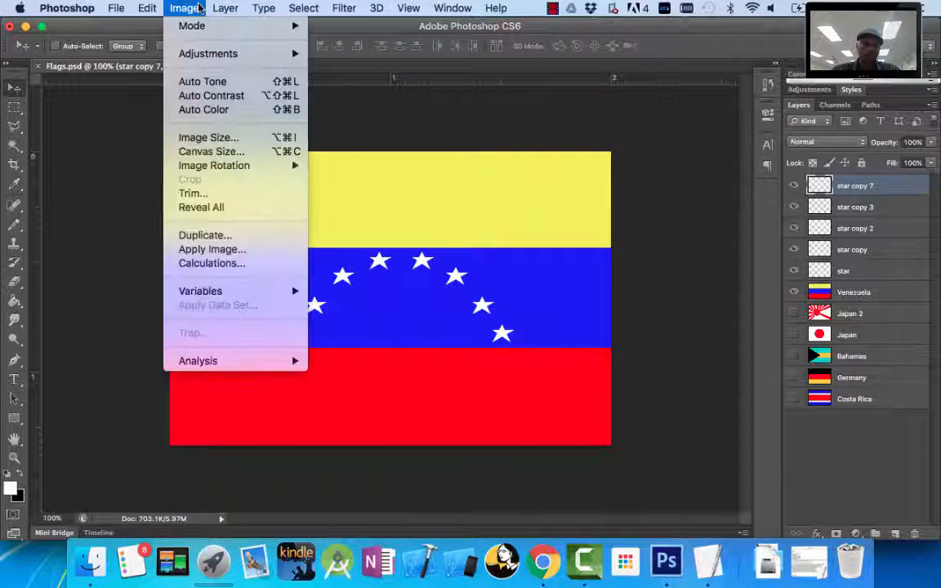
mouse_move(225, 8)
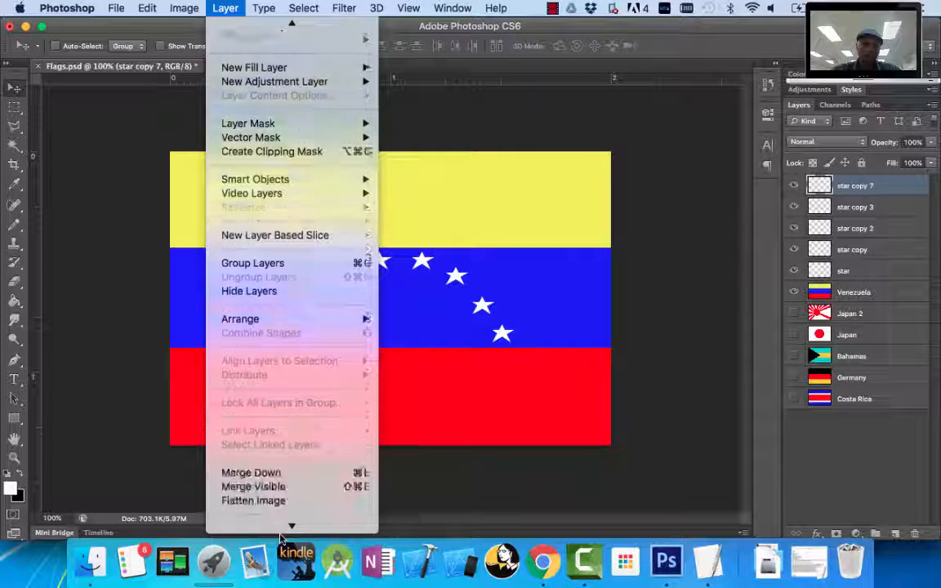
click(273, 467)
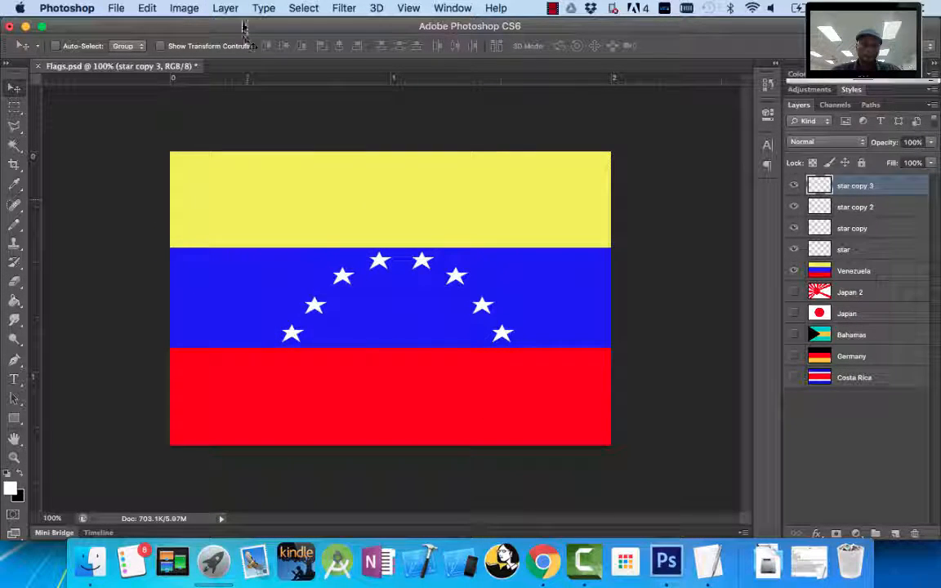
Merge the star copy 3 layer down into star copy 2, and toggle the merged layer's visibility to check its stars
click(226, 8)
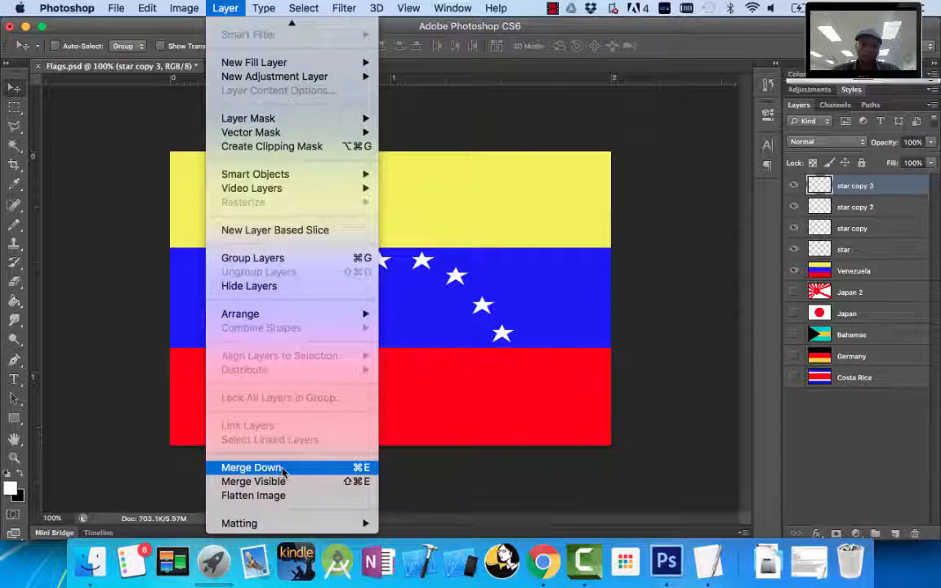
click(269, 465)
click(793, 185)
click(793, 185)
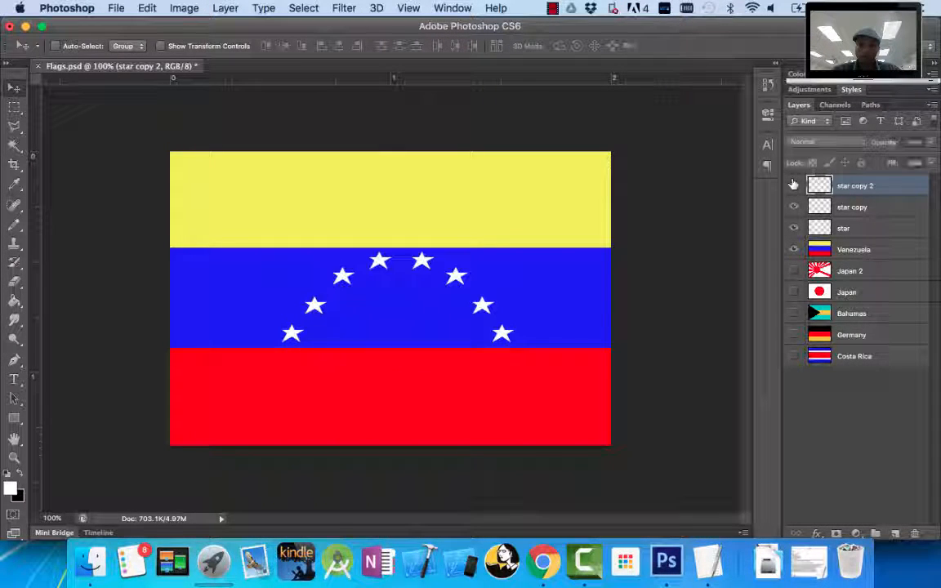
click(793, 185)
click(793, 186)
click(793, 186)
click(793, 186)
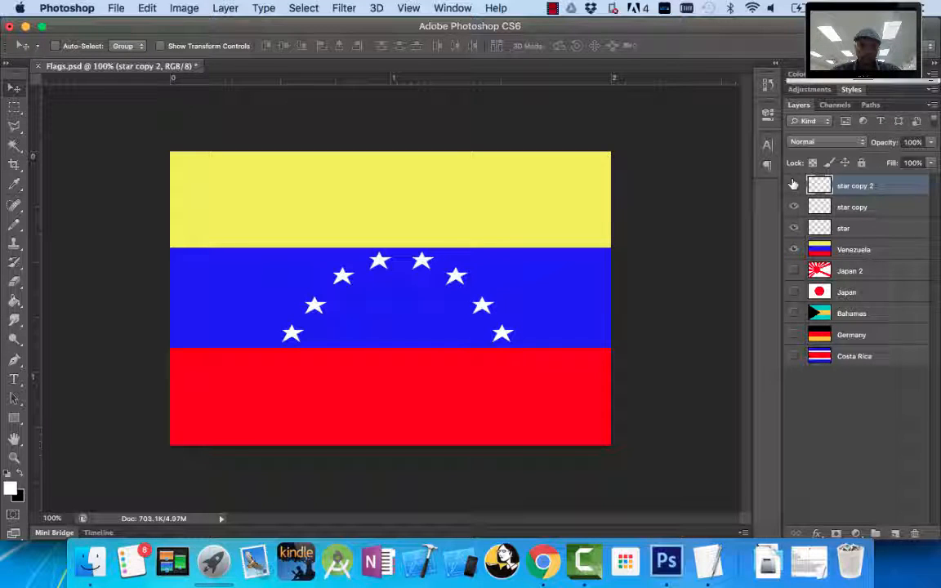
Merge star copy 2 down through star copy into the star layer, and check all the stars by toggling that layer's visibility
click(231, 10)
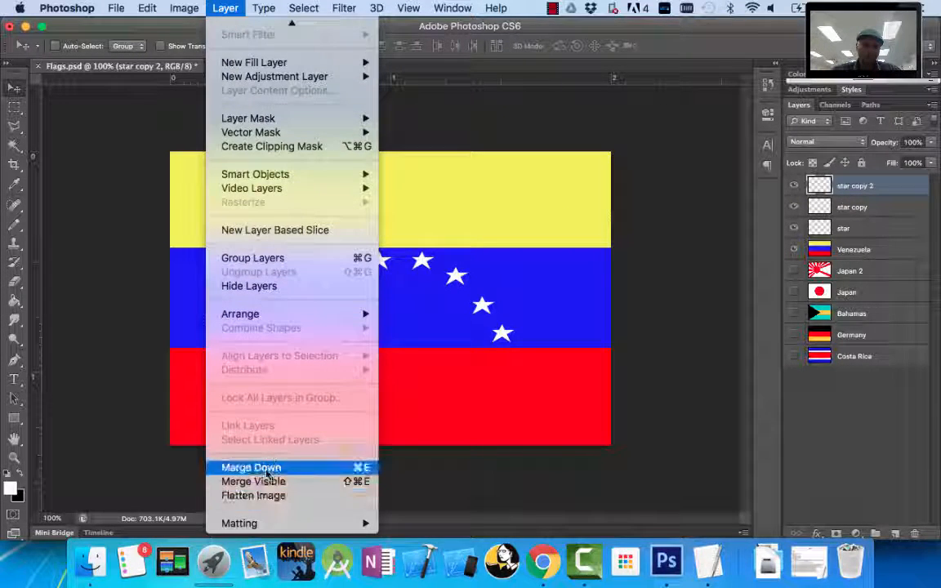
click(266, 468)
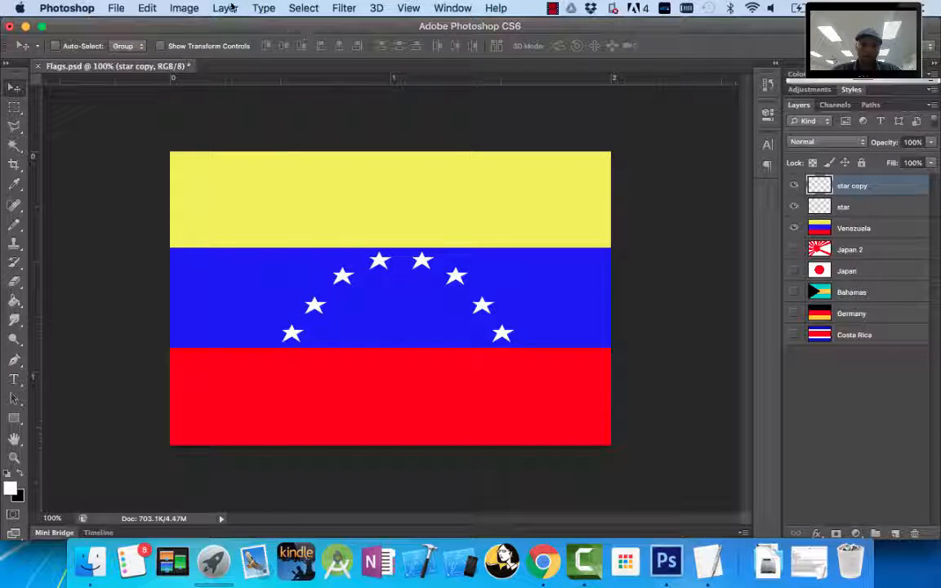
click(231, 8)
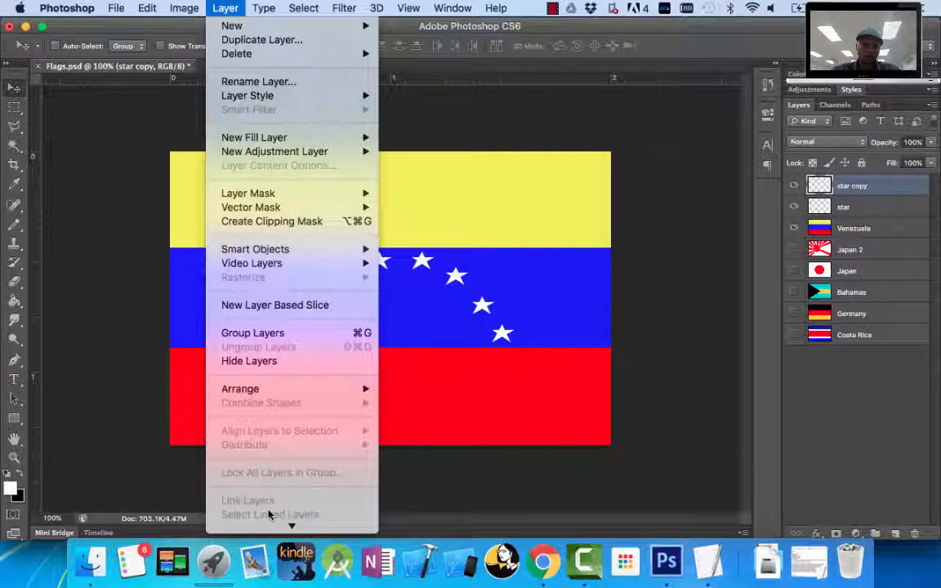
click(261, 467)
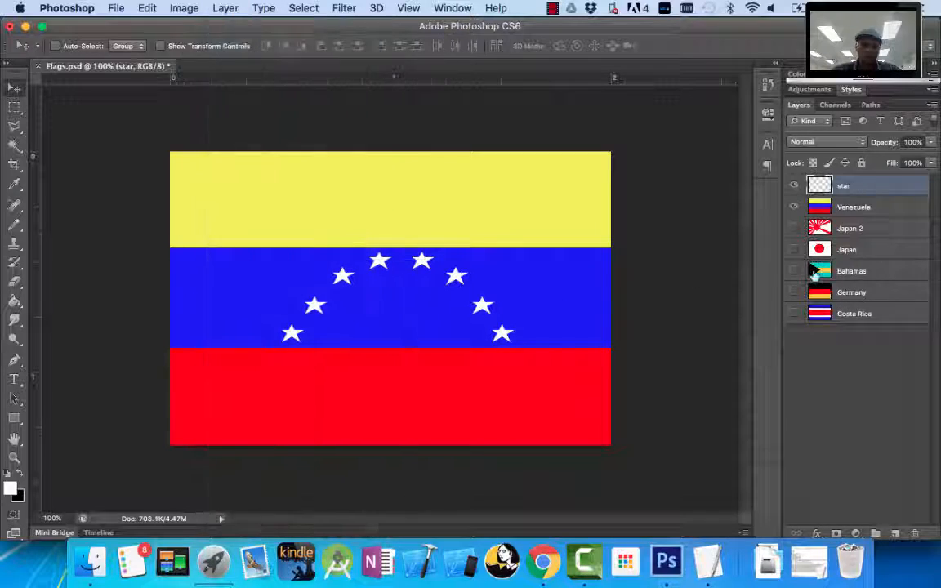
click(797, 185)
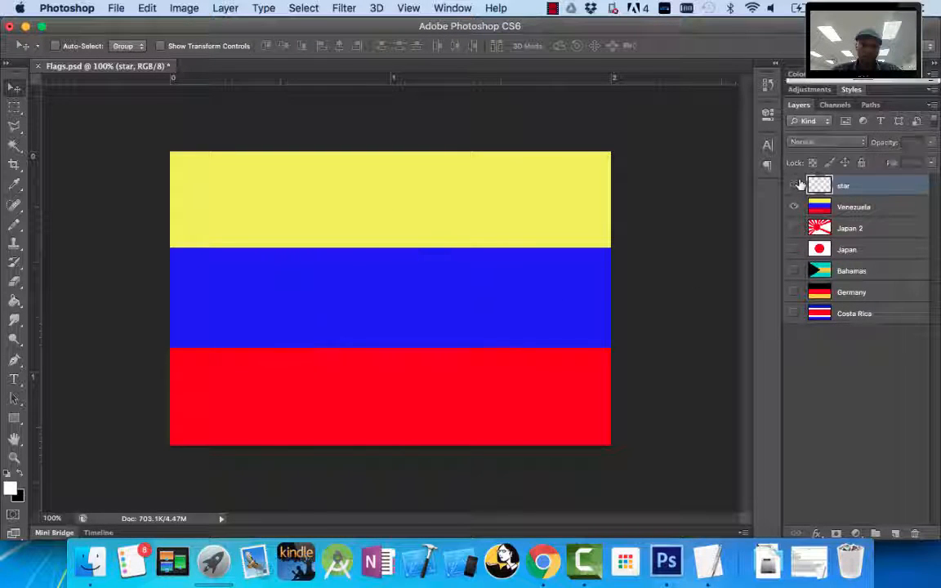
click(796, 185)
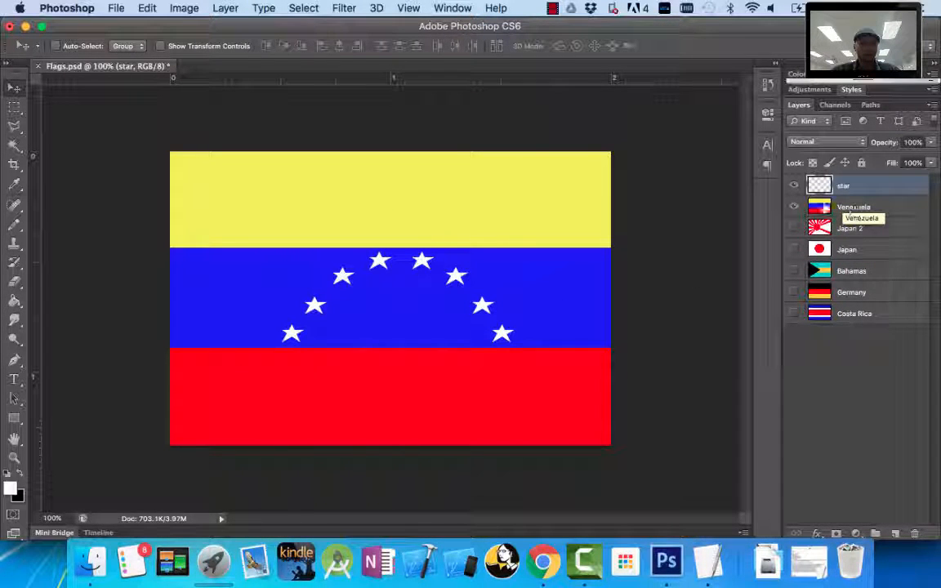
Merge the star layer down into the Venezuela layer, and hide the finished Venezuela layer after toggling its visibility
click(184, 8)
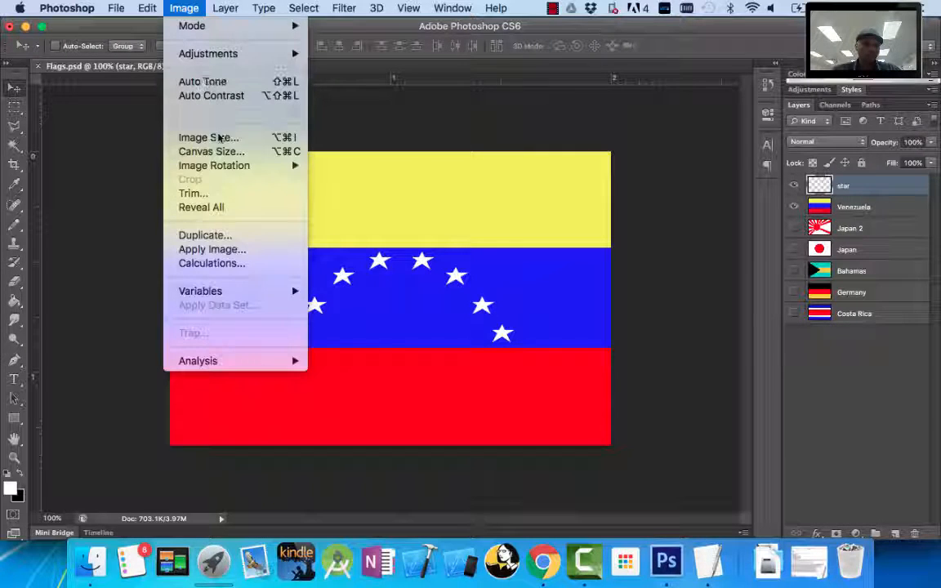
mouse_move(225, 8)
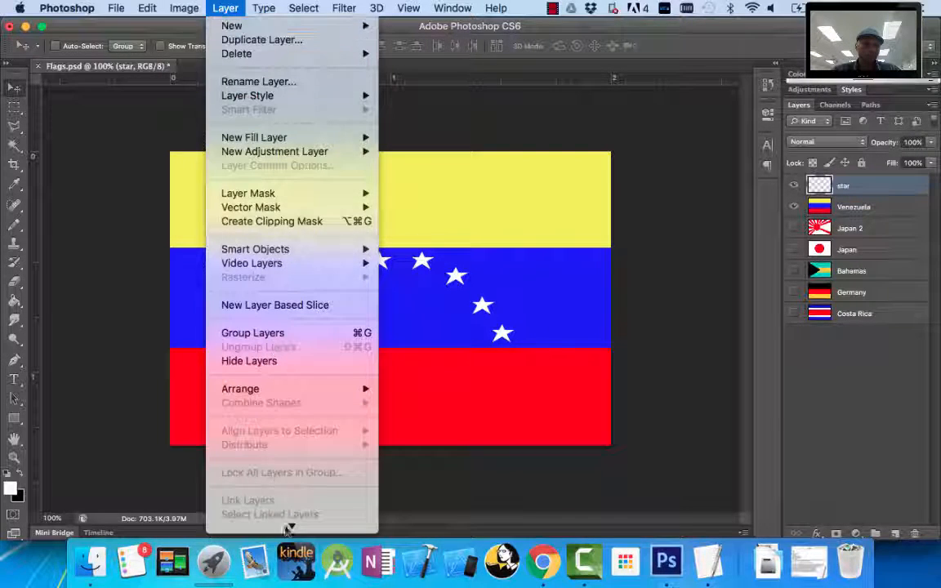
click(259, 466)
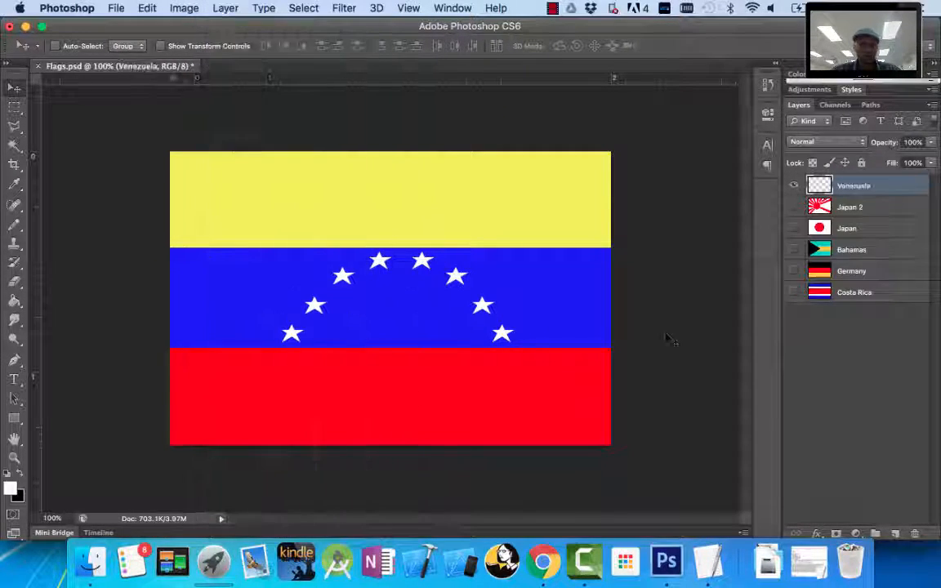
click(793, 192)
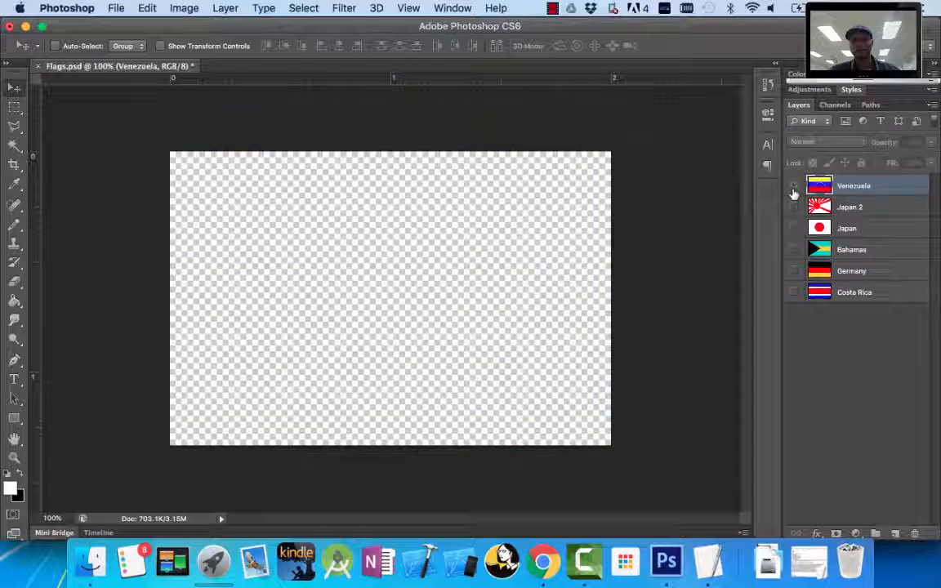
click(793, 192)
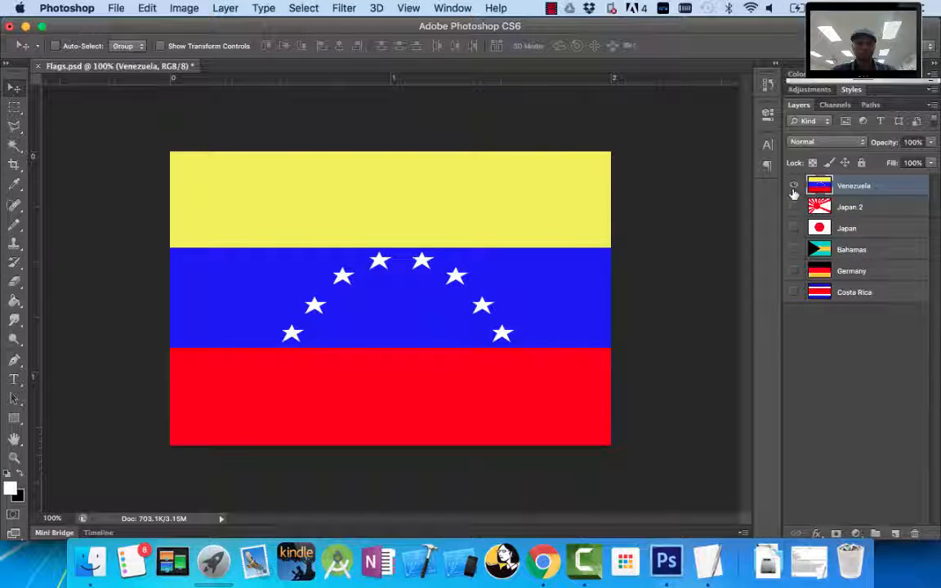
click(793, 190)
click(793, 189)
click(793, 189)
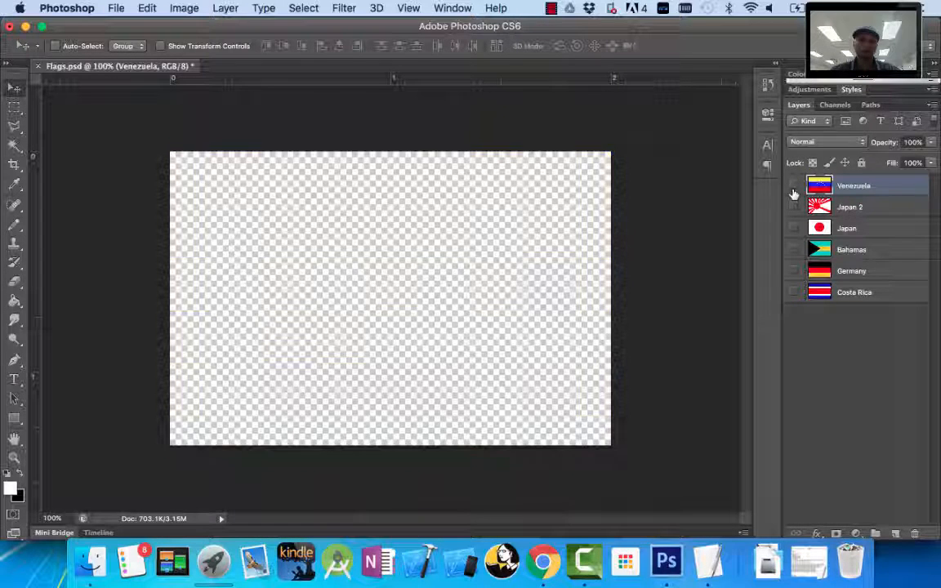
Make the Venezuela flag layer visible on the canvas, and return to the Move tool after briefly choosing the Polygonal Lasso
click(793, 190)
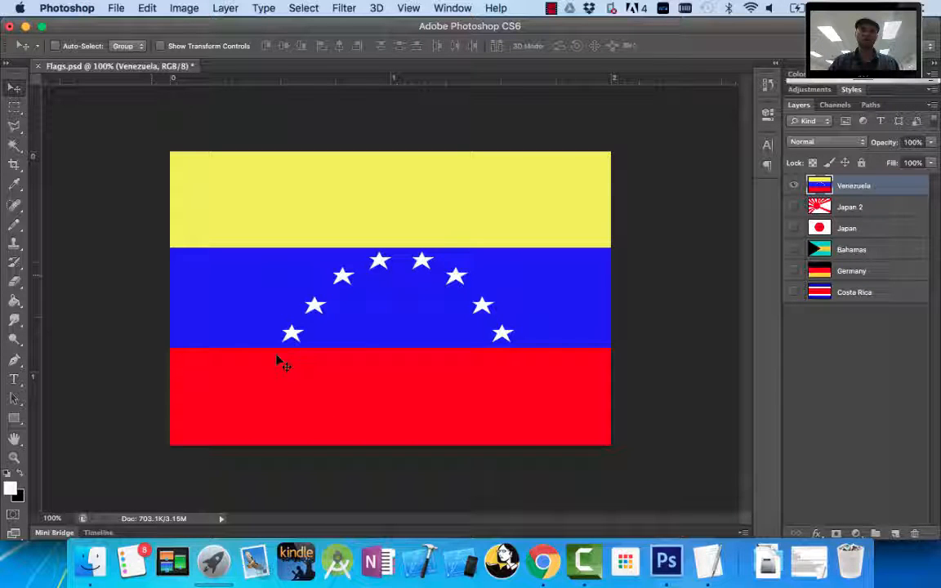
click(13, 127)
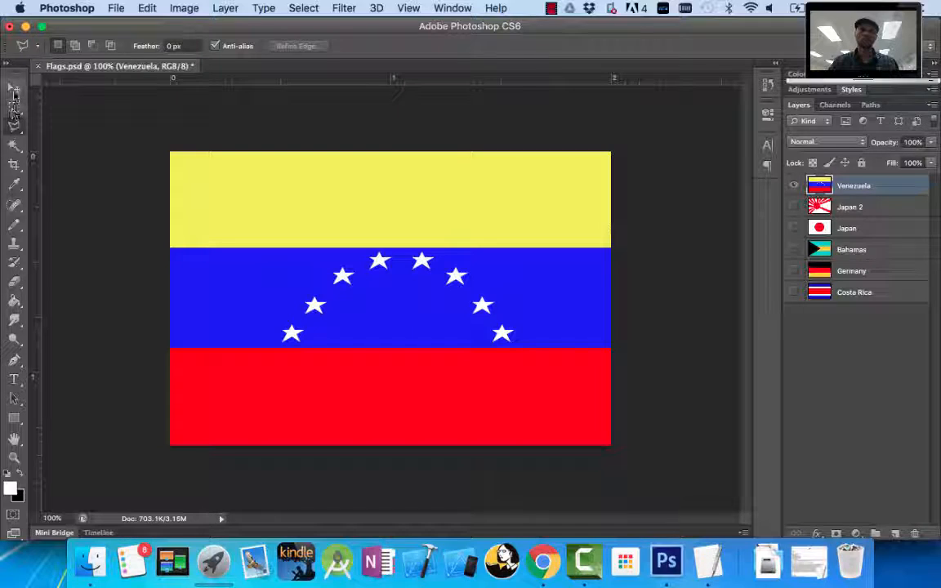
click(11, 85)
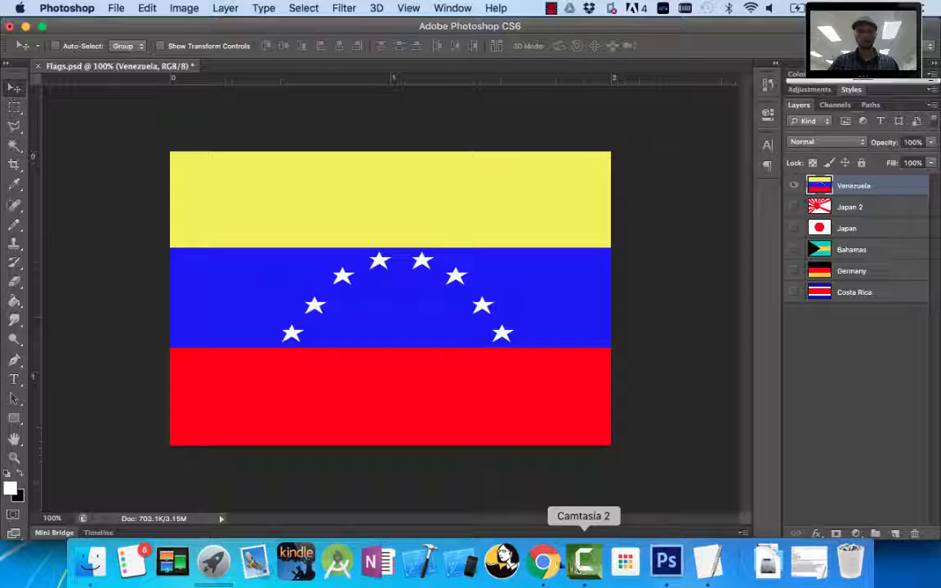
Switch to Chrome, review the World Flags Day 2 PDF from the example flags through the flags to create, and return to Photoshop
click(543, 562)
scroll(487, 266, up, 2)
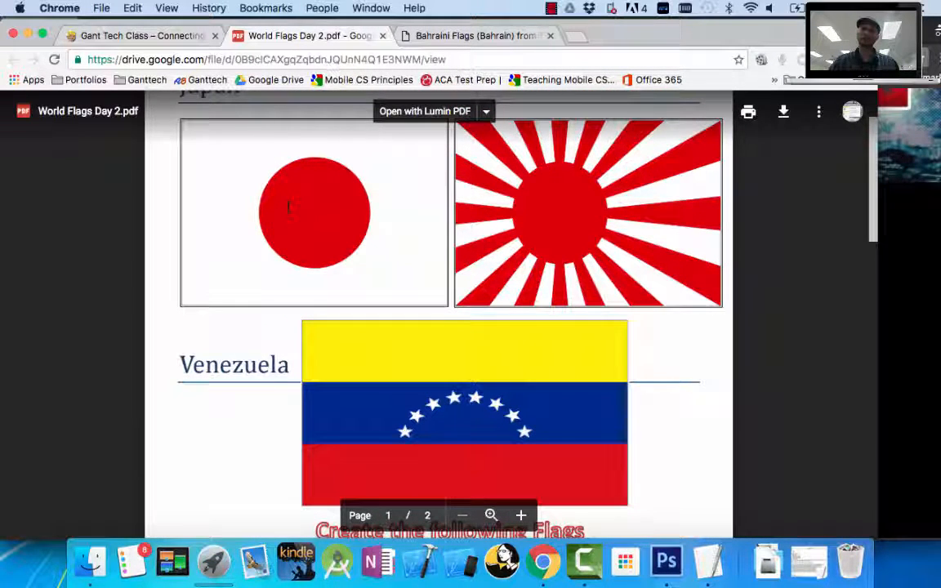
scroll(355, 290, down, 2)
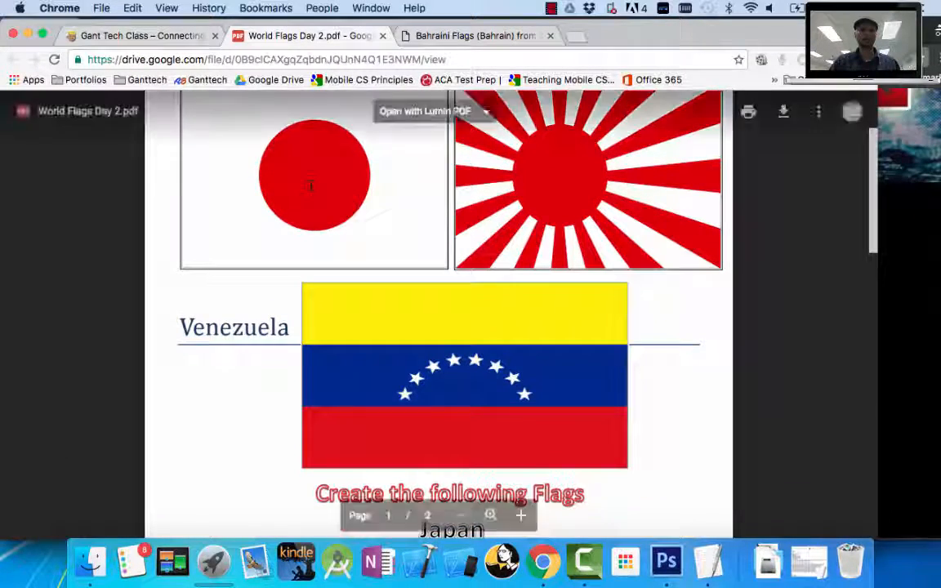
scroll(457, 367, down, 5)
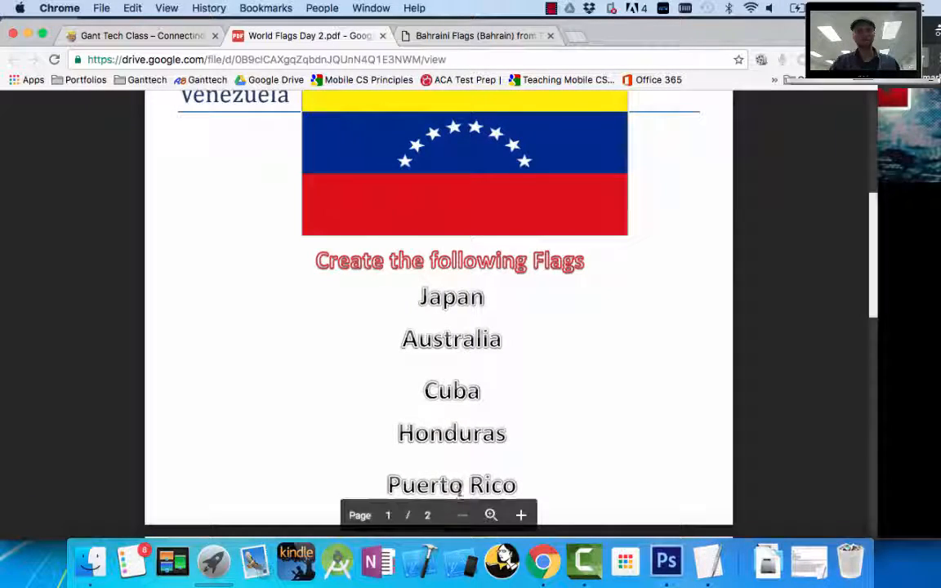
scroll(518, 462, down, 6)
scroll(521, 458, down, 3)
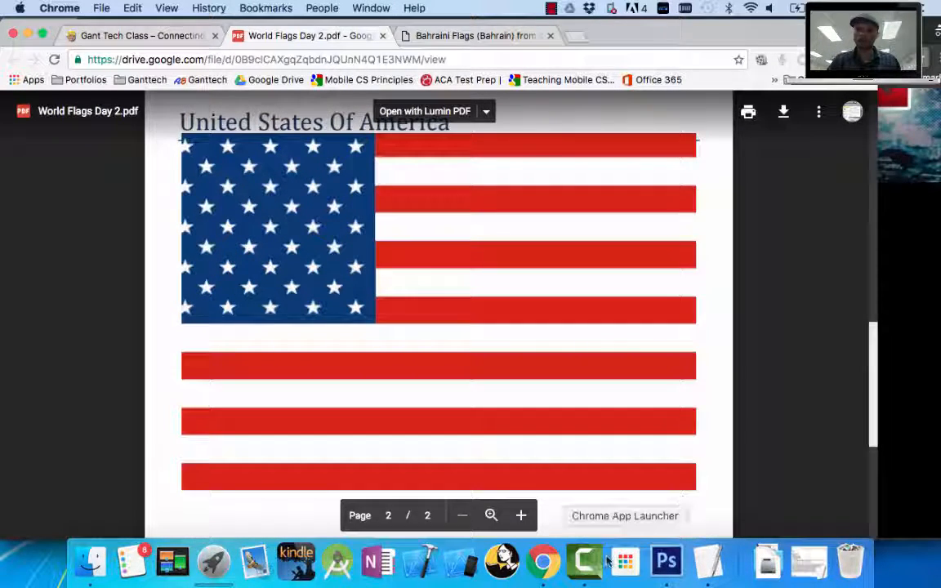
click(670, 572)
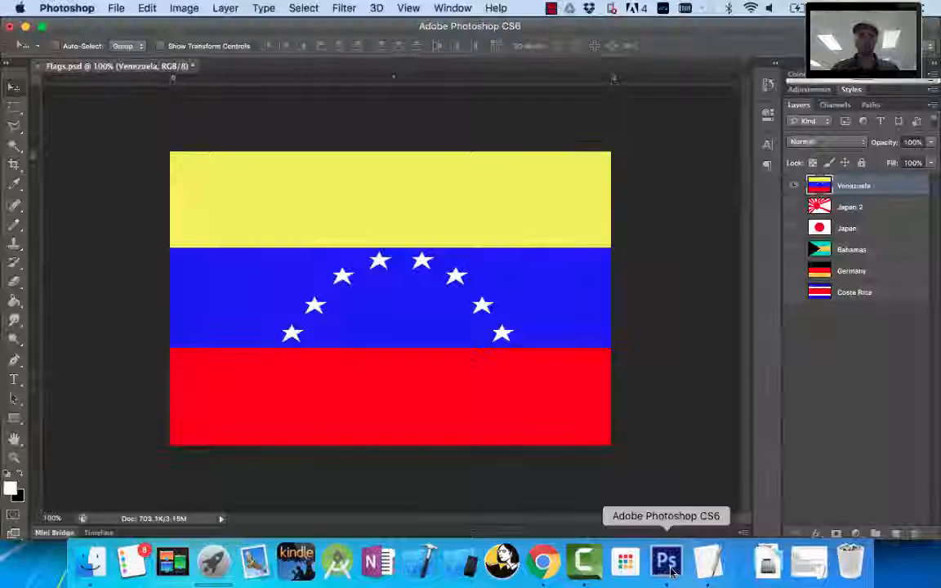
click(551, 8)
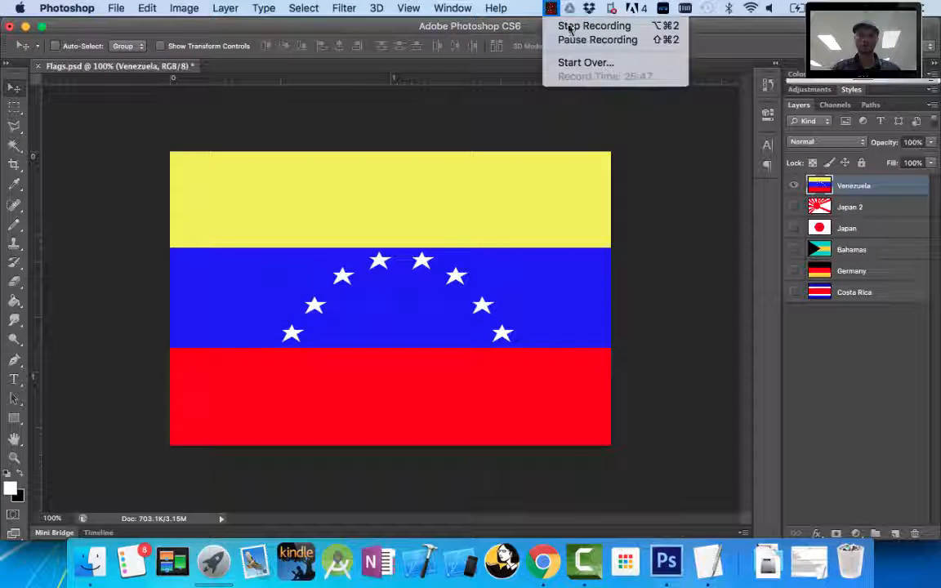